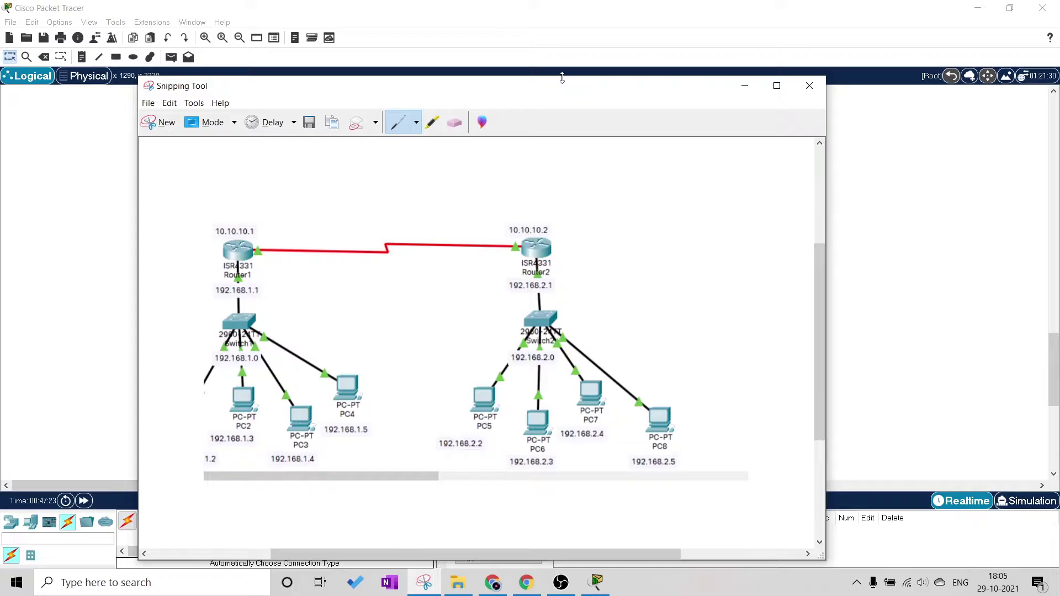
# Dismiss the prompt to save the topology snip, minimize the Snipping Tool and return to the empty Cisco Packet Tracer workspace.
pyautogui.click(810, 87)
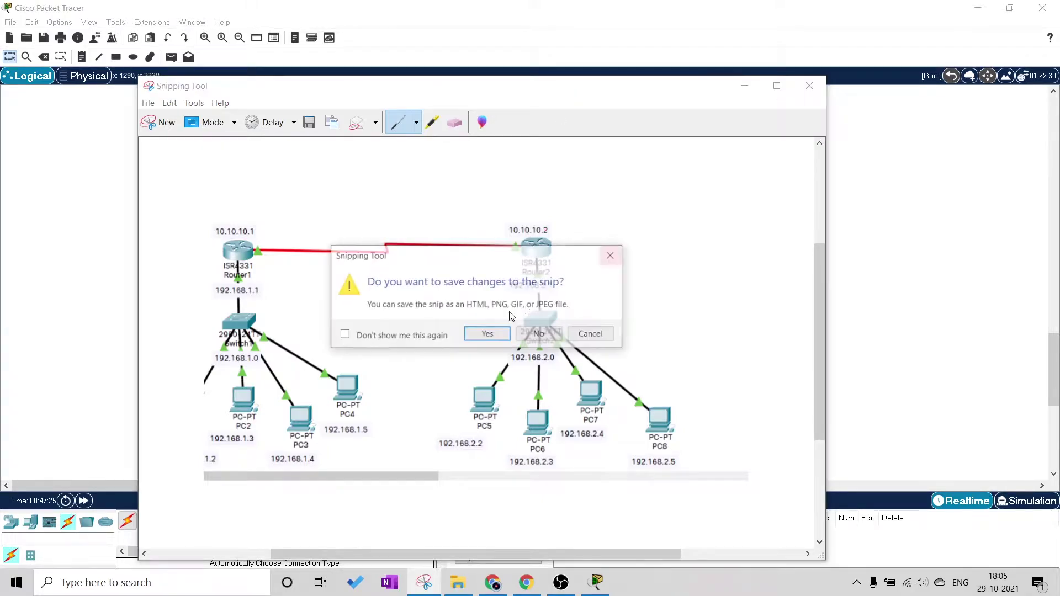
pyautogui.click(612, 255)
pyautogui.click(748, 86)
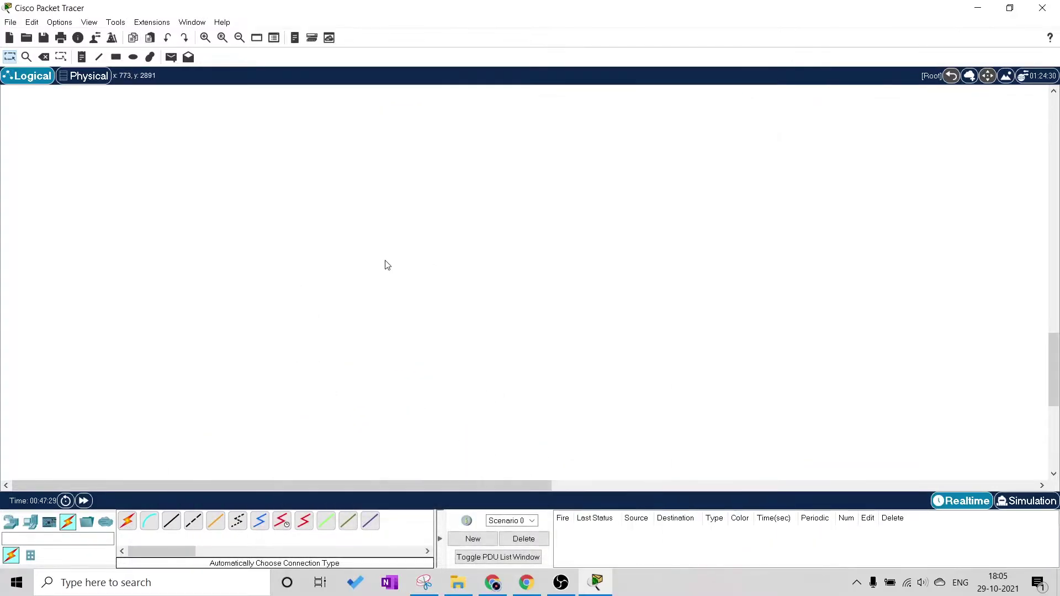
# Place two ISR4331 routers side by side, well apart, in the upper part of the logical workspace.
pyautogui.click(12, 522)
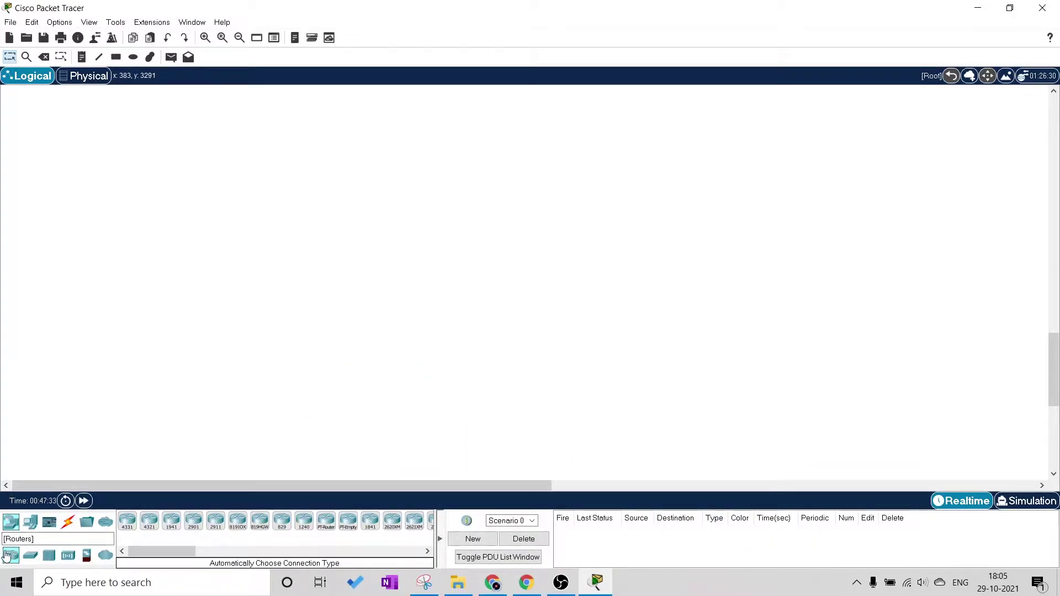
pyautogui.click(129, 528)
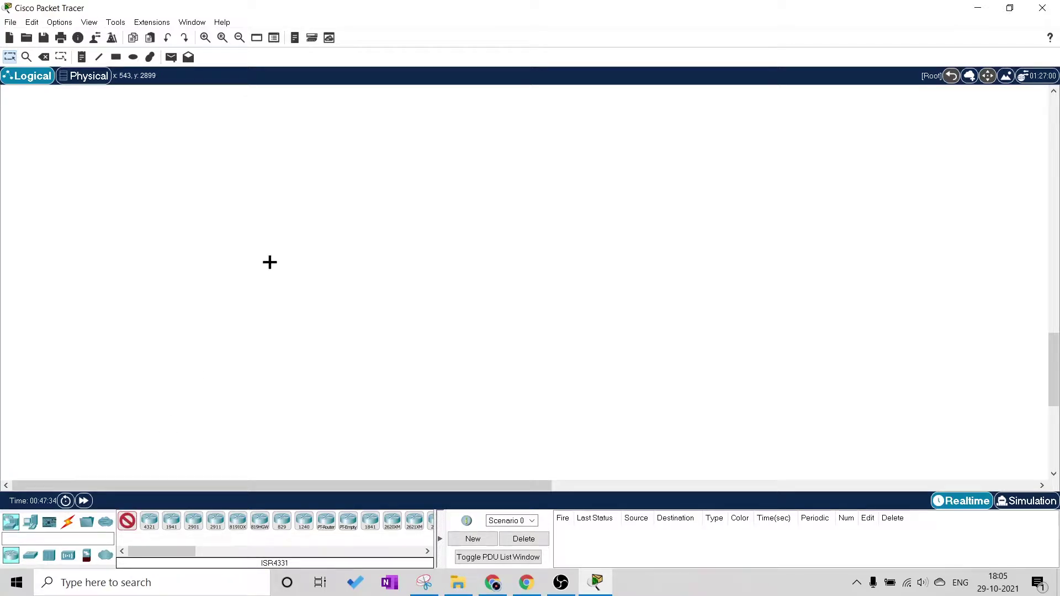
pyautogui.click(300, 161)
pyautogui.click(127, 525)
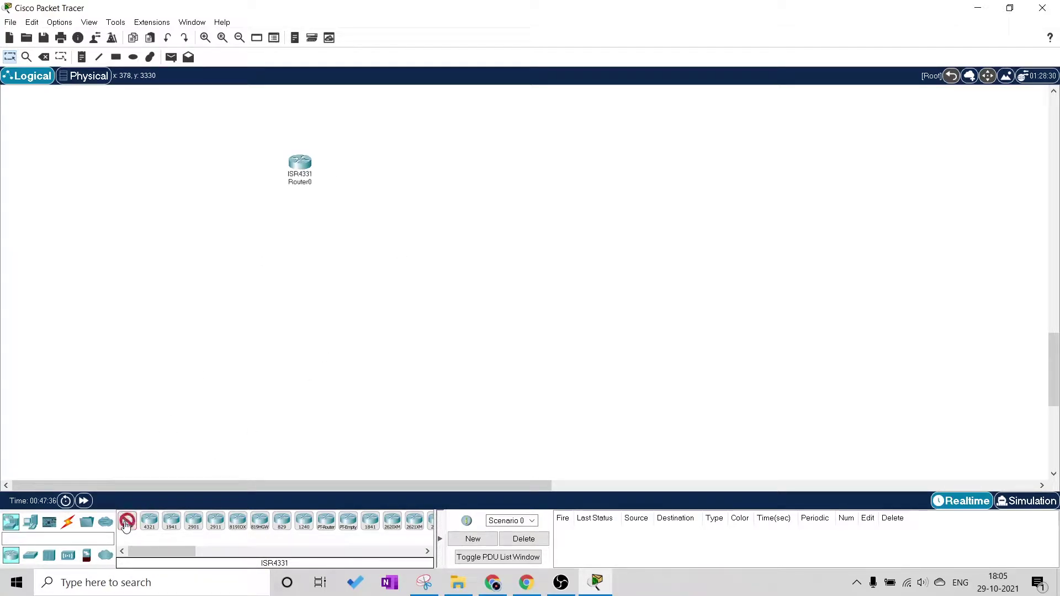
pyautogui.click(555, 176)
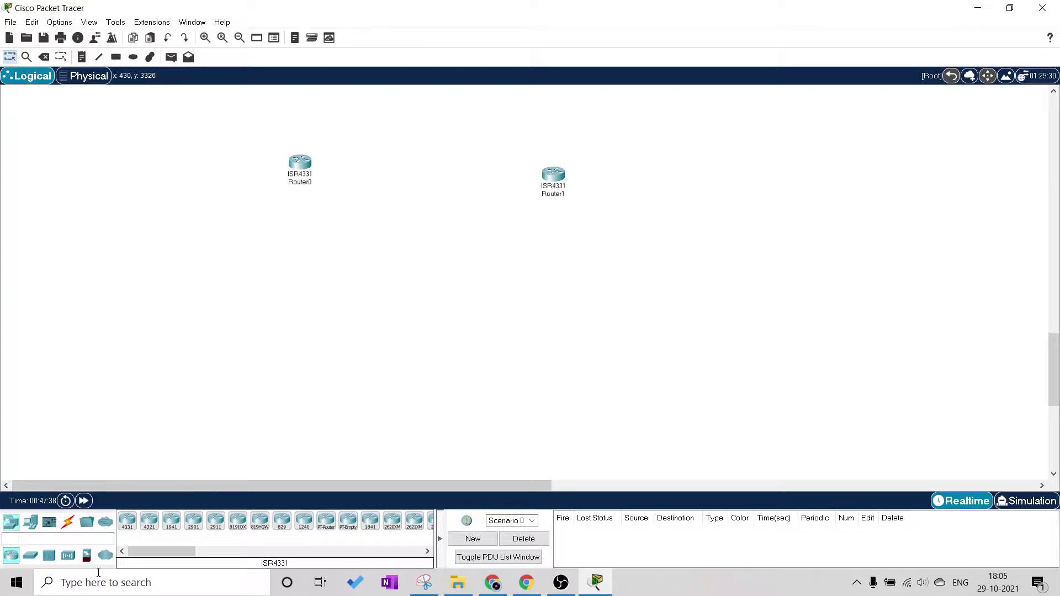
# Add two 2960 switches to the workspace, one below each router.
pyautogui.click(29, 556)
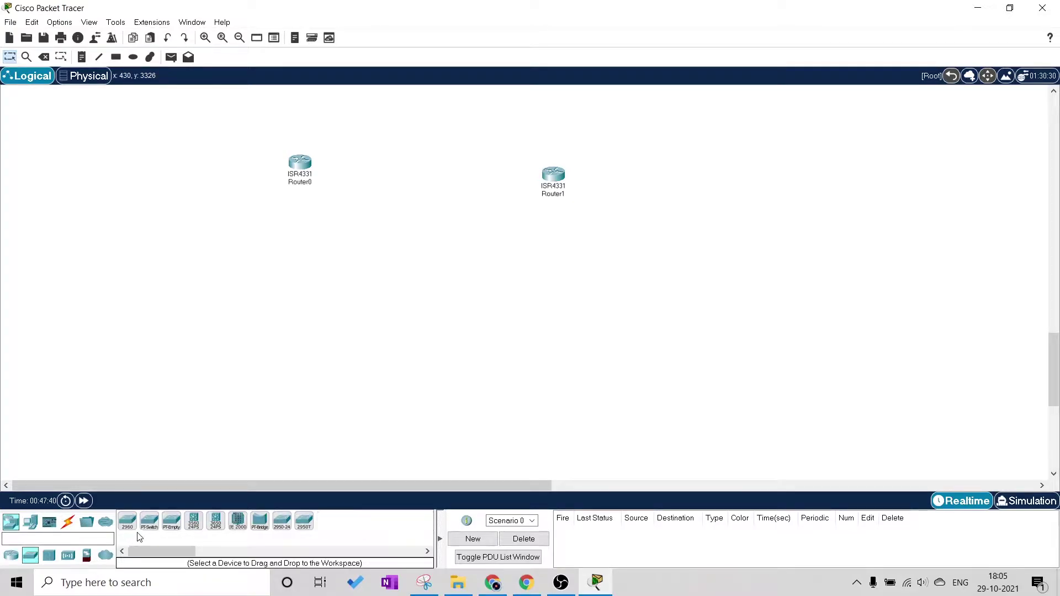
pyautogui.click(128, 522)
pyautogui.click(278, 322)
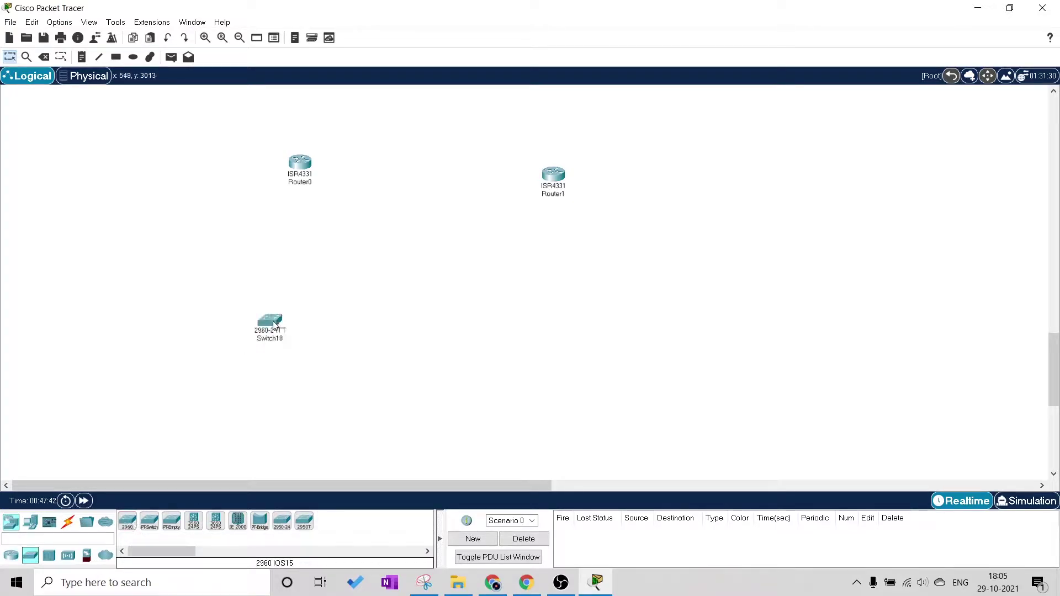
pyautogui.click(130, 526)
pyautogui.click(580, 318)
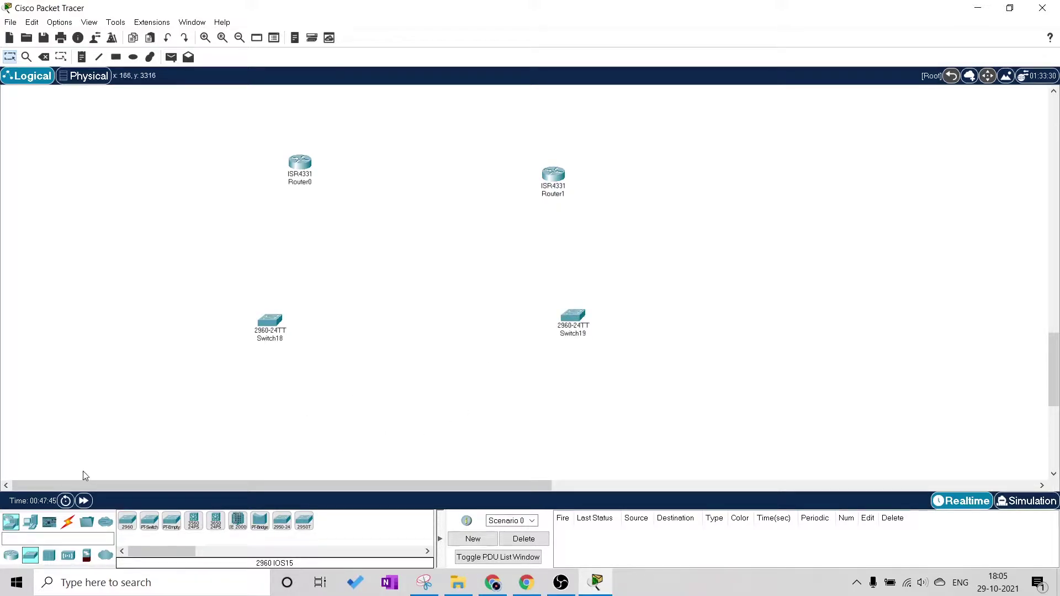
# Place three PCs in a row below Switch18, the switch under Router0.
pyautogui.click(30, 522)
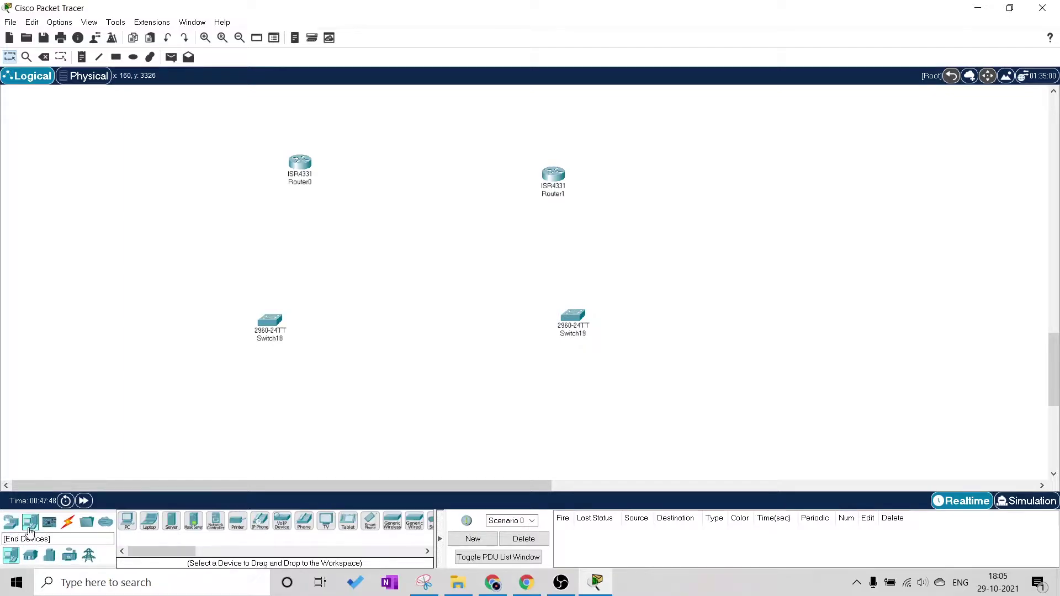
pyautogui.click(127, 528)
pyautogui.click(148, 431)
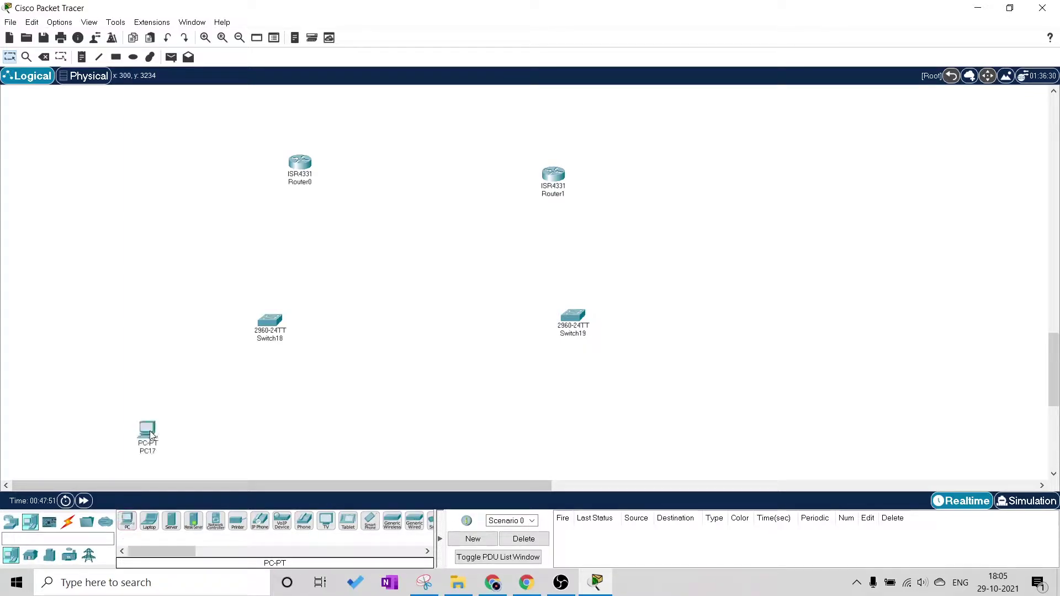
pyautogui.keyDown('ctrl'); pyautogui.click(127, 522); pyautogui.keyUp('ctrl')
pyautogui.press('Escape')
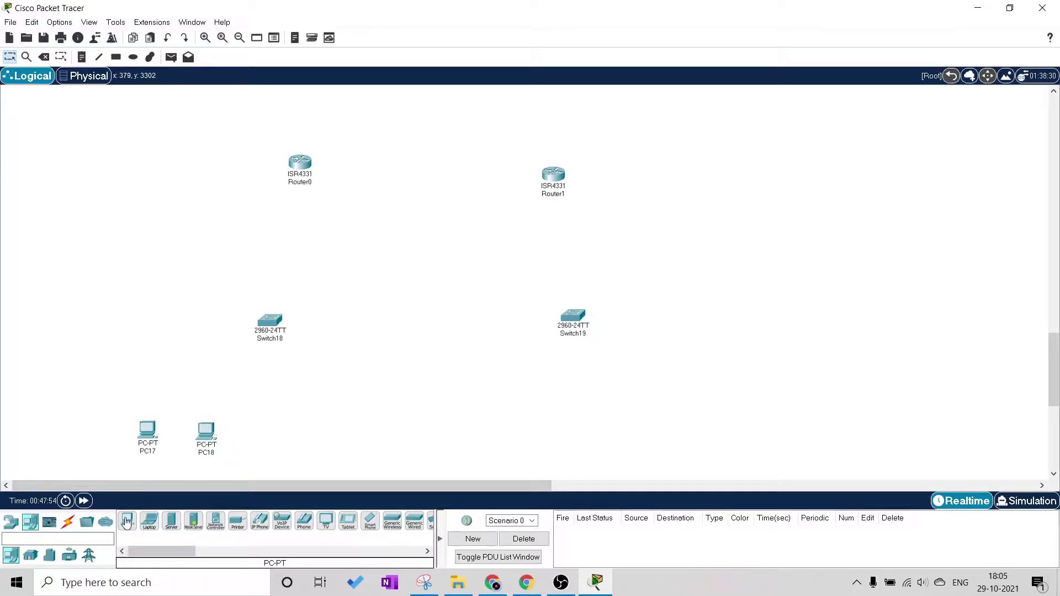
pyautogui.keyDown('ctrl'); pyautogui.click(127, 522); pyautogui.keyUp('ctrl')
pyautogui.click(259, 435)
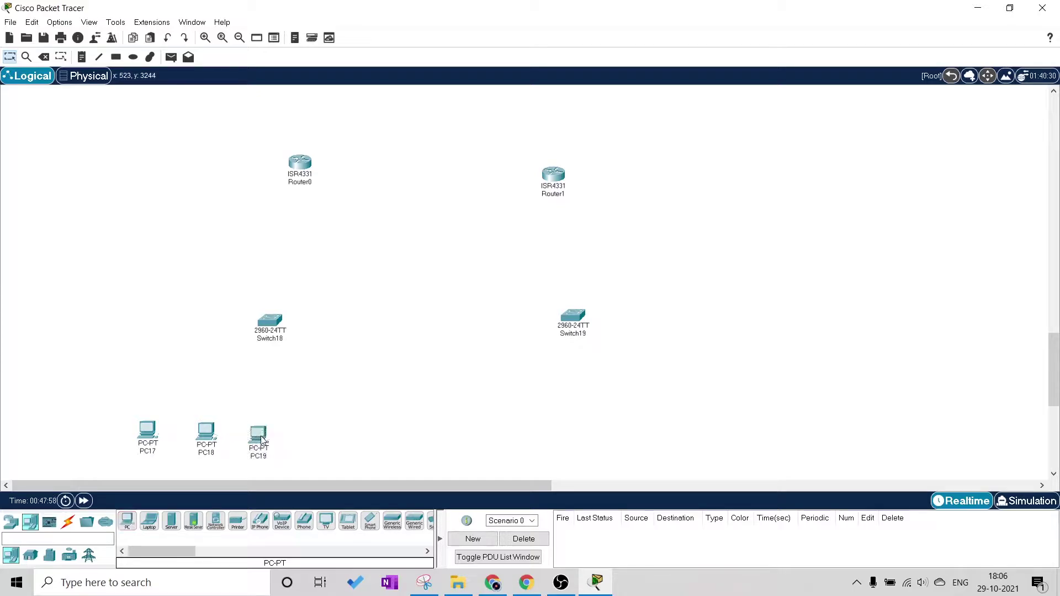
# Place three more PCs in a row below Switch19, the switch under Router1.
pyautogui.keyDown('ctrl'); pyautogui.click(127, 522); pyautogui.keyUp('ctrl')
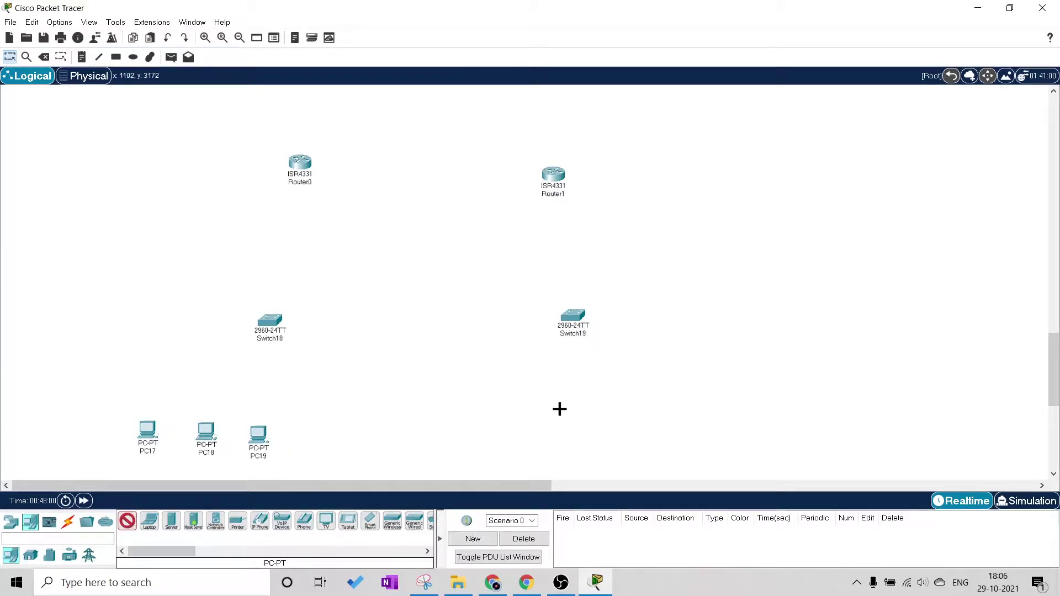
pyautogui.click(536, 407)
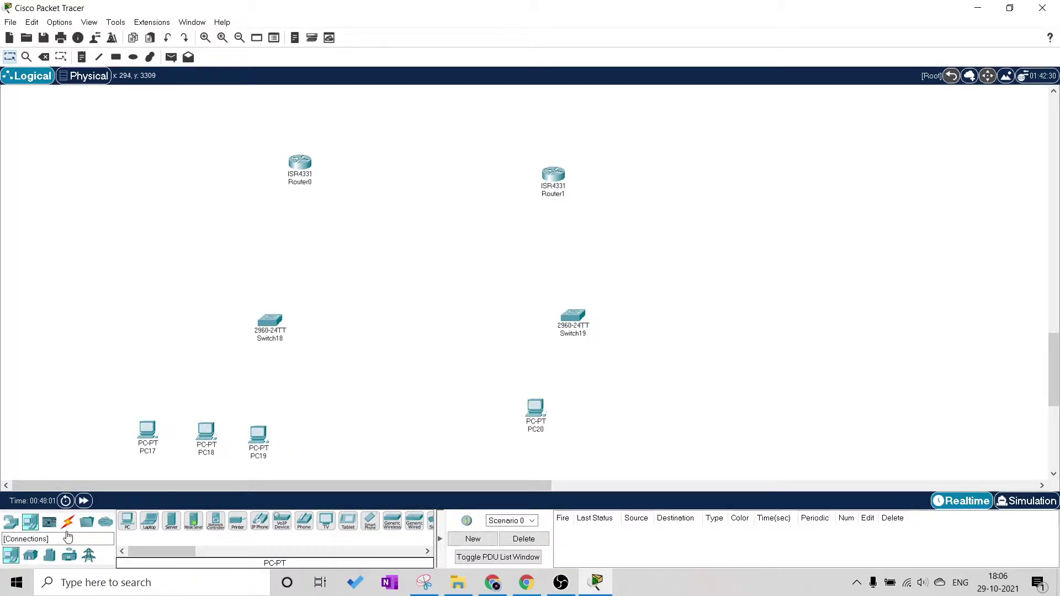
pyautogui.keyDown('ctrl'); pyautogui.click(126, 522); pyautogui.keyUp('ctrl')
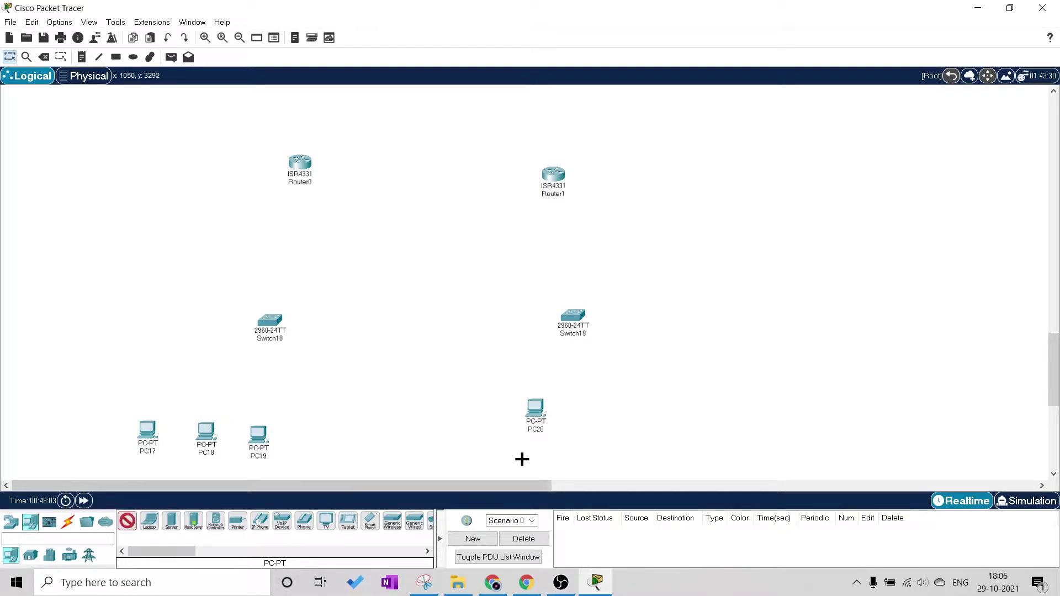
pyautogui.click(590, 408)
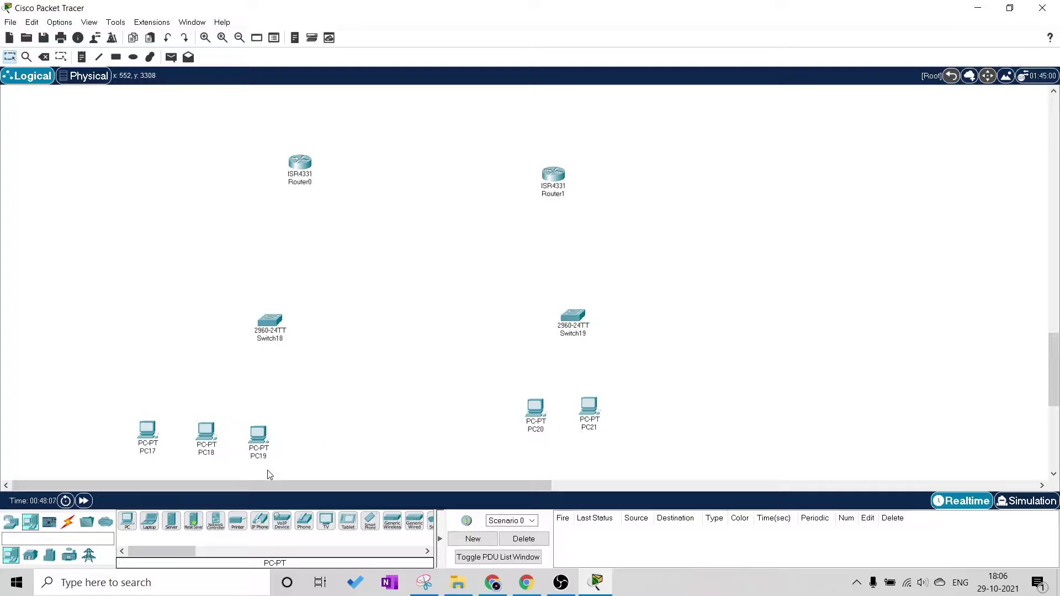
pyautogui.click(126, 522)
pyautogui.click(639, 408)
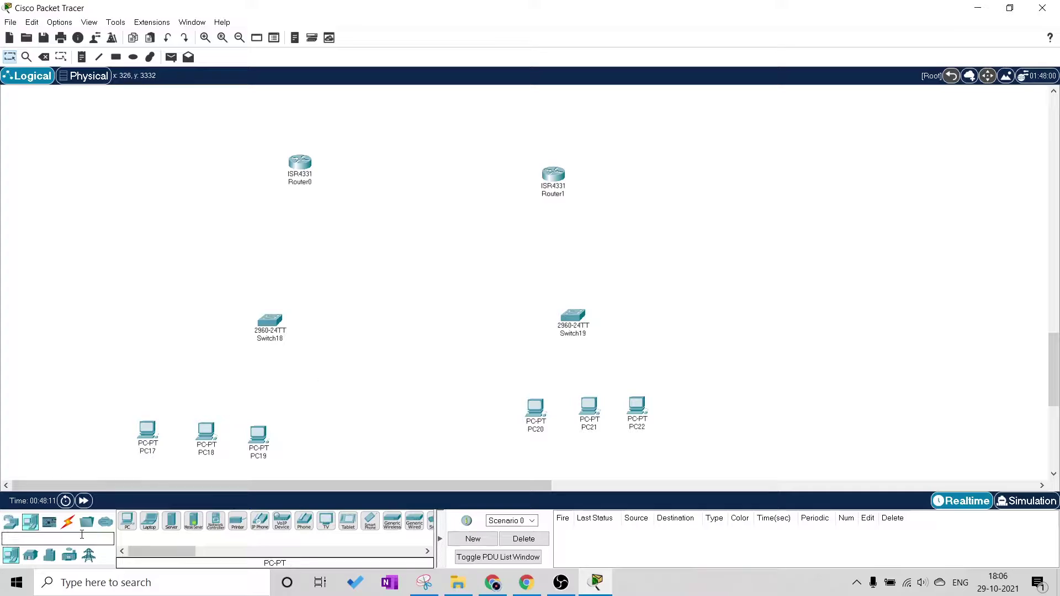
# Connect PC17, PC18 and PC19 to Switch18 using the automatically chosen connection type.
pyautogui.click(65, 526)
pyautogui.click(127, 522)
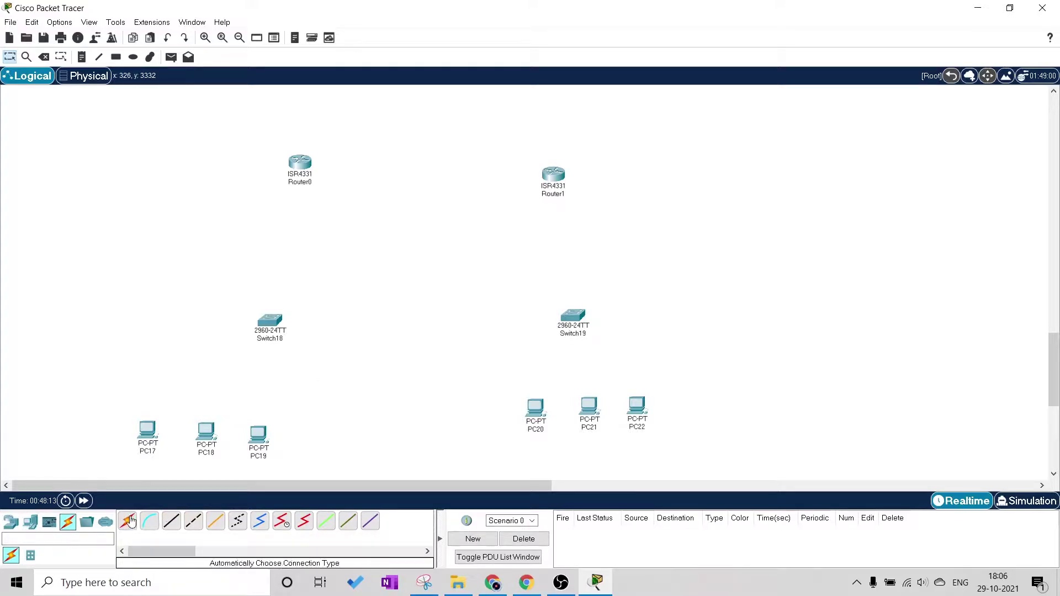
pyautogui.click(150, 427)
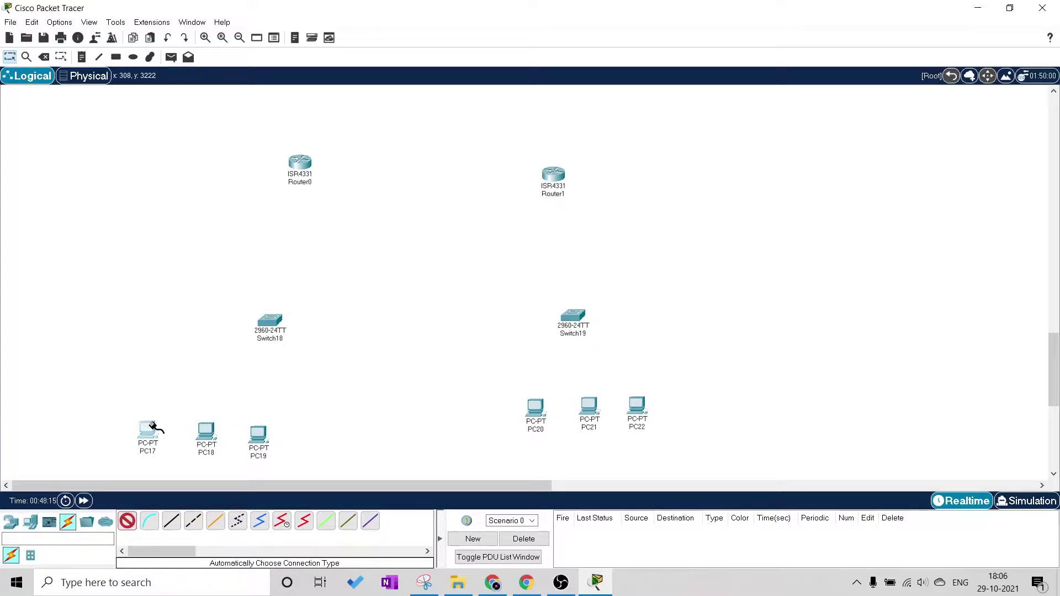
pyautogui.click(271, 322)
pyautogui.click(129, 524)
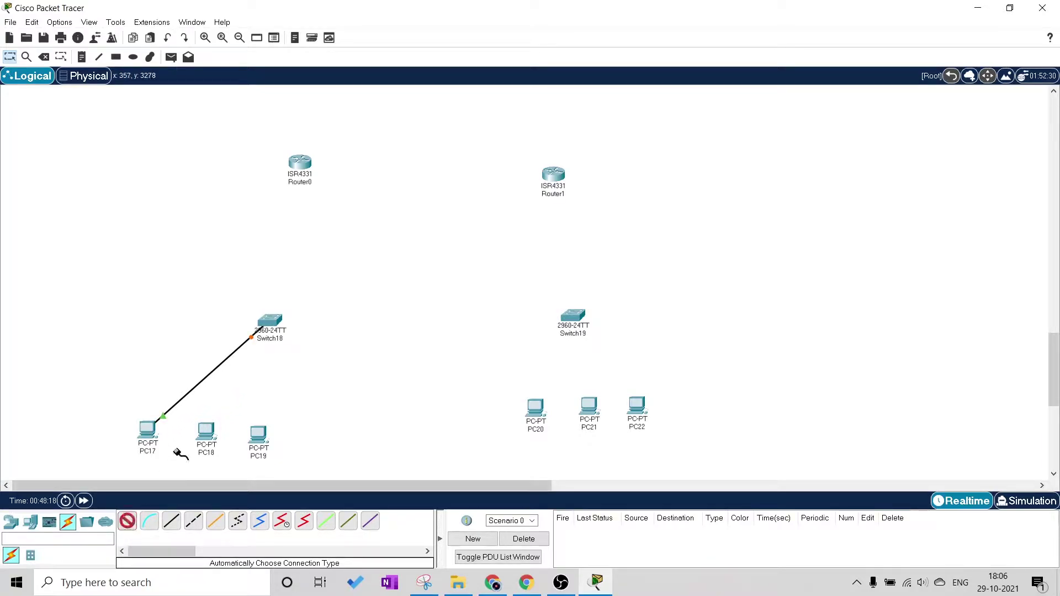
pyautogui.click(208, 432)
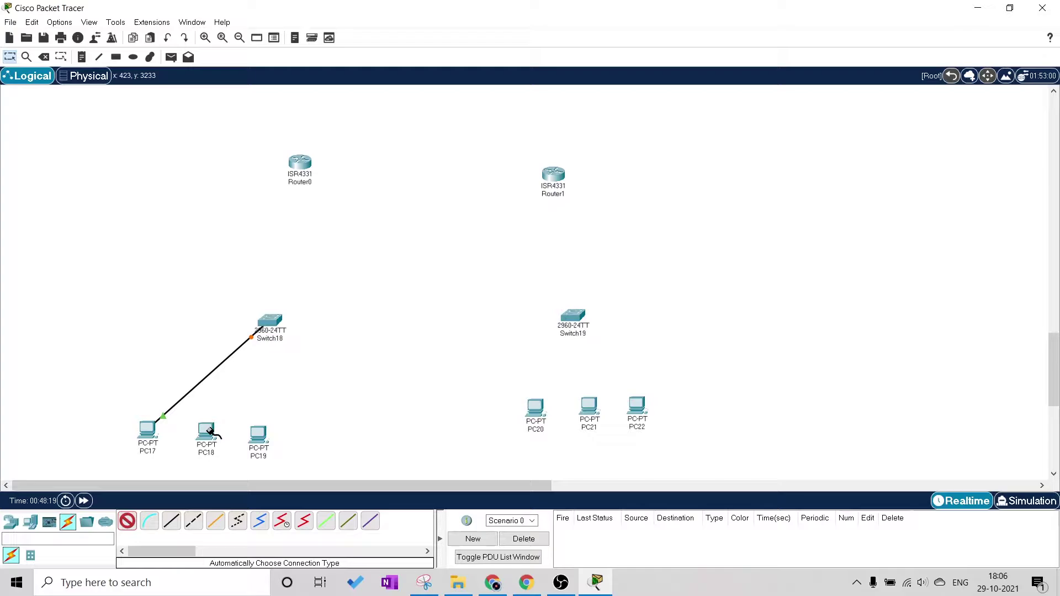
pyautogui.click(271, 323)
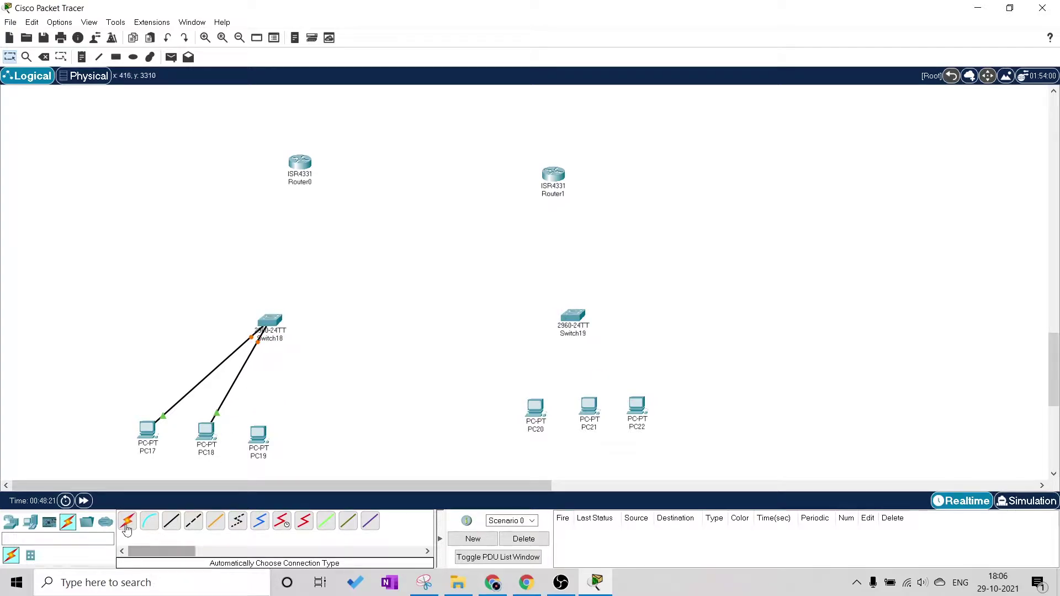
pyautogui.click(260, 435)
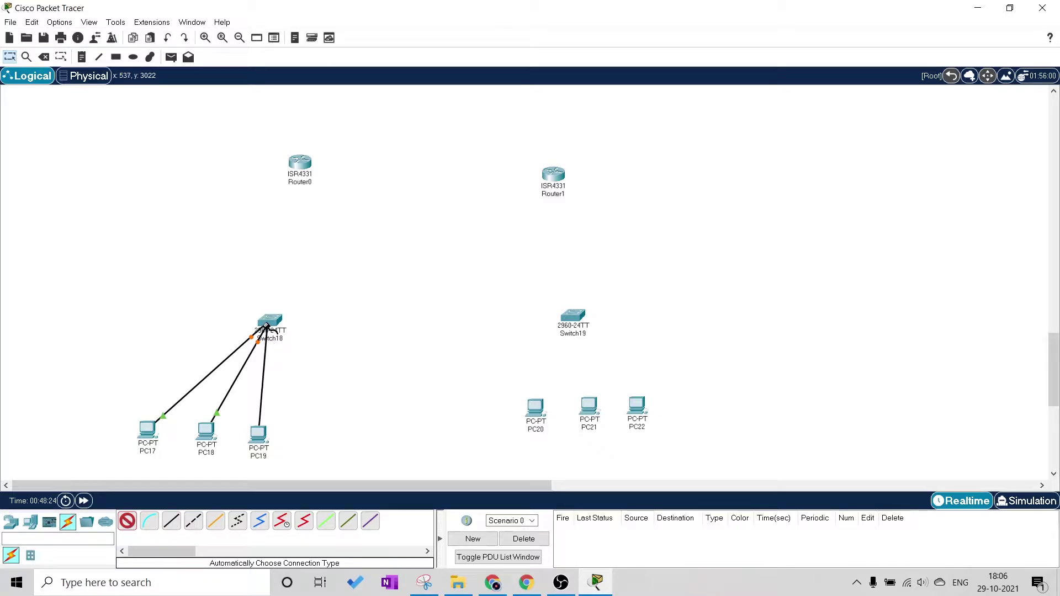
pyautogui.click(268, 325)
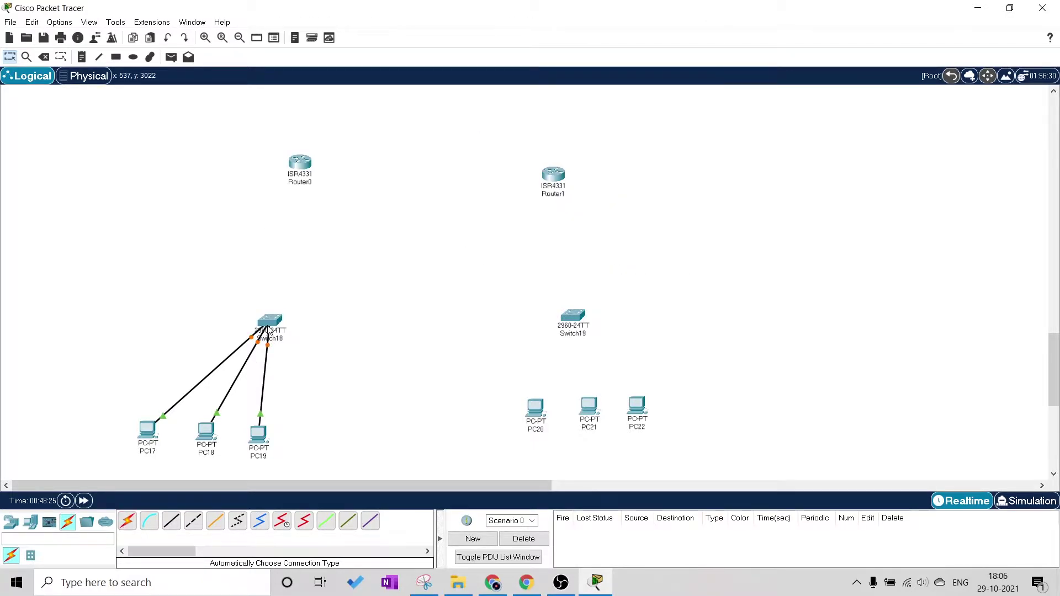
# Connect PC20, PC21 and PC22 to Switch19 using the automatically chosen connection type.
pyautogui.click(128, 522)
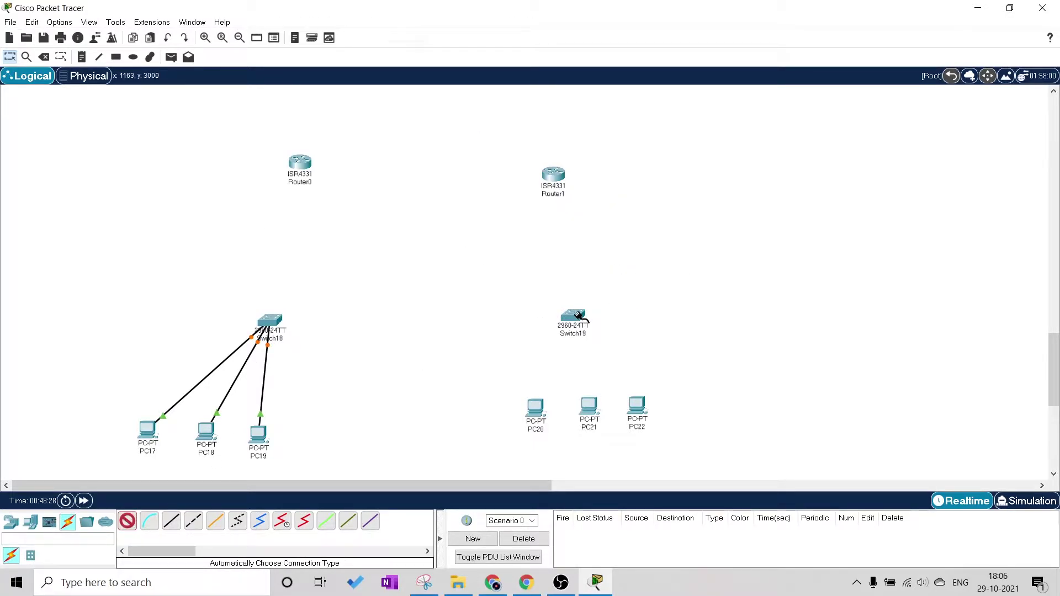
pyautogui.click(539, 406)
pyautogui.click(580, 318)
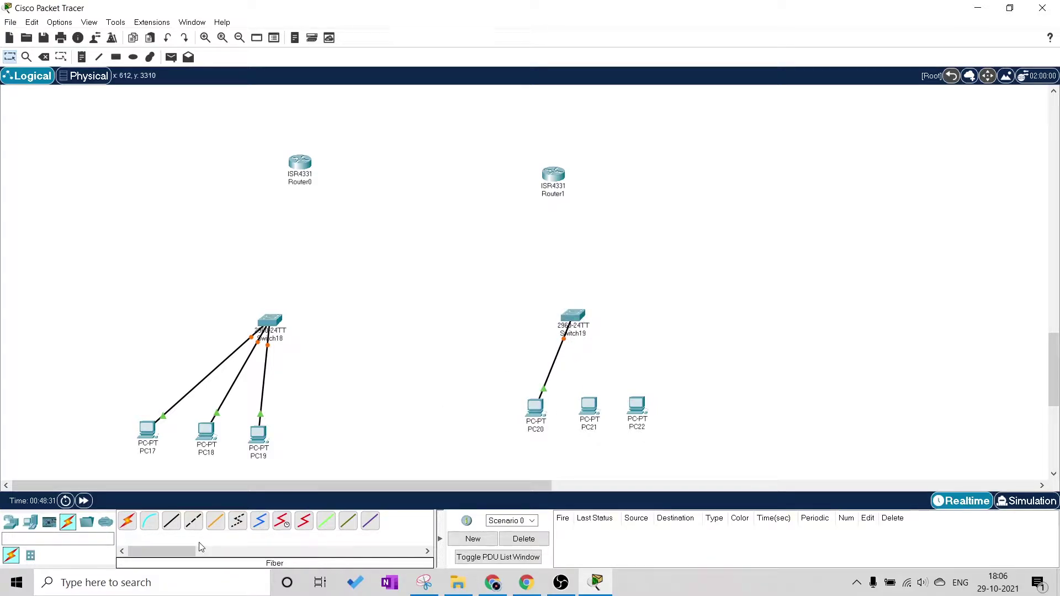
pyautogui.click(133, 523)
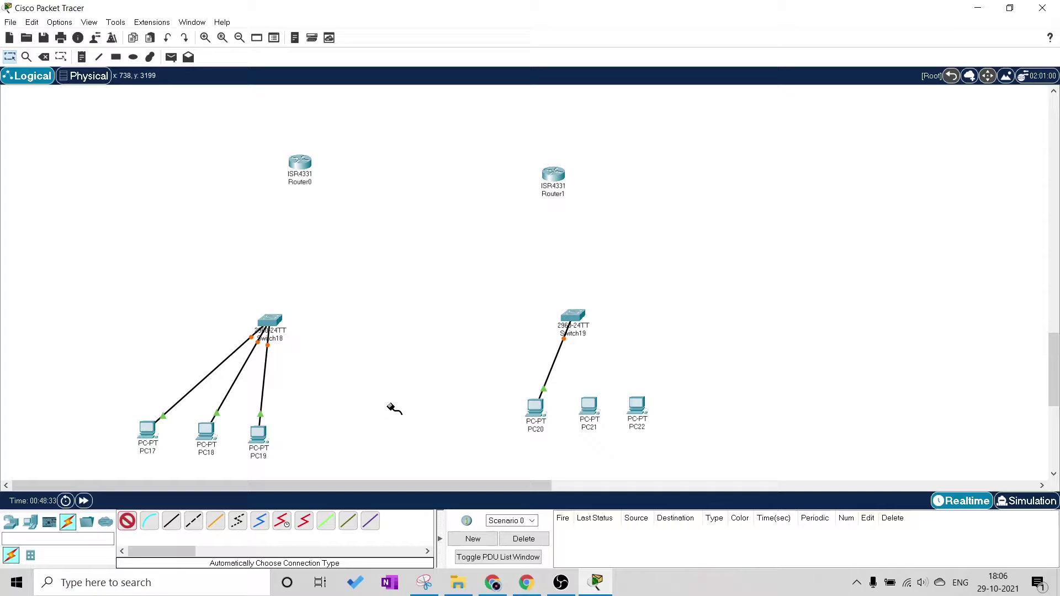
pyautogui.click(589, 408)
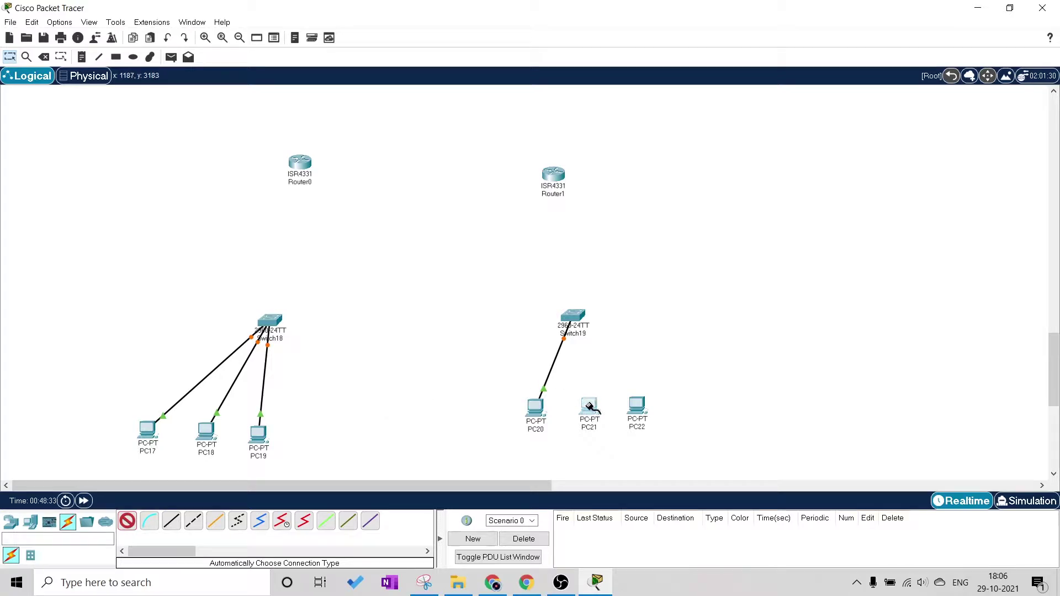
pyautogui.click(576, 327)
pyautogui.click(128, 521)
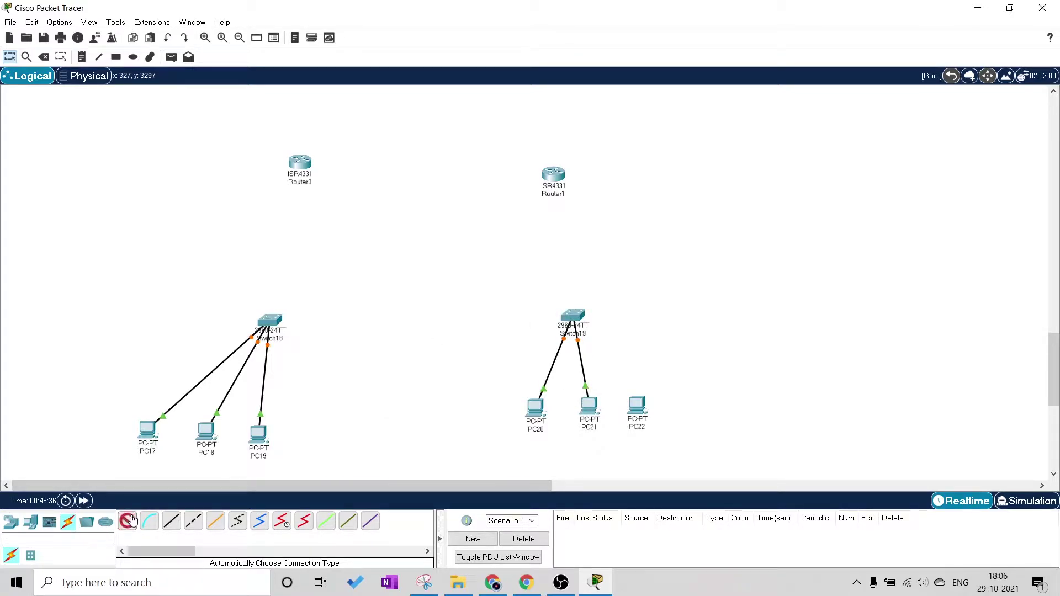
pyautogui.click(637, 412)
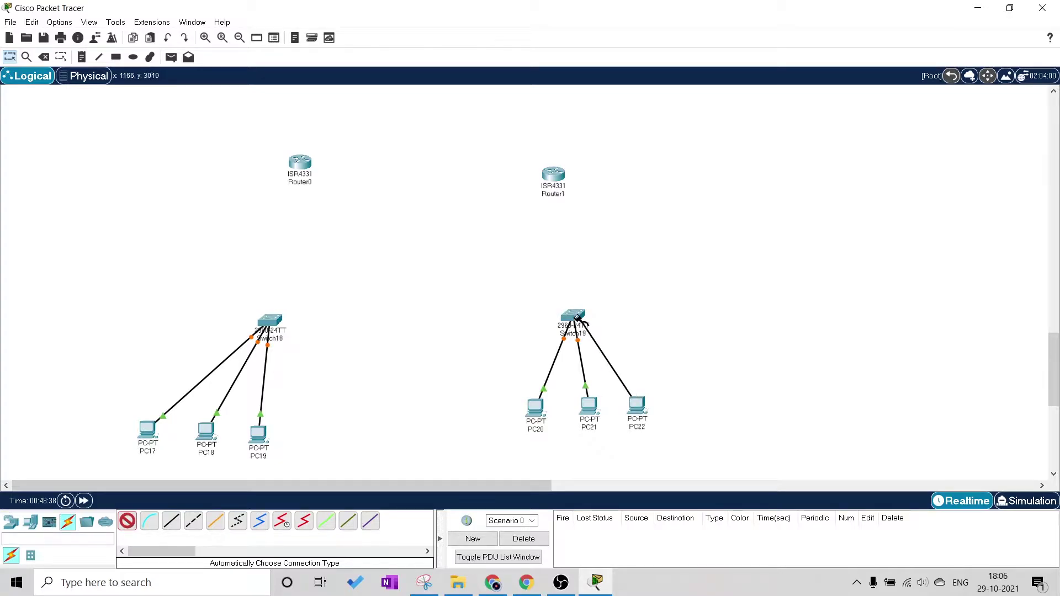
pyautogui.click(576, 317)
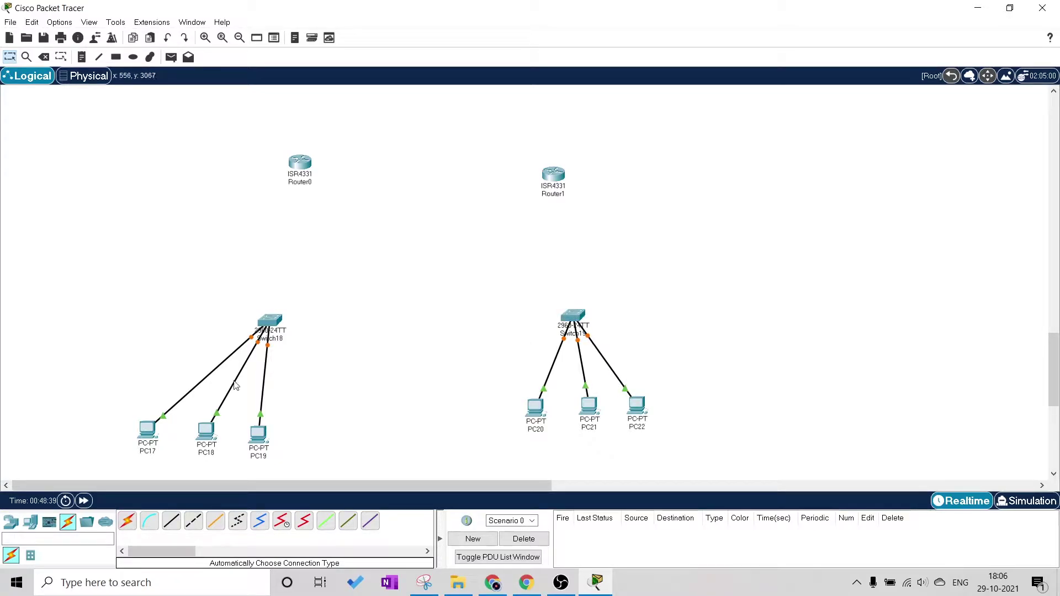
# Link Router0 to Switch18 with an automatically chosen connection.
pyautogui.click(127, 521)
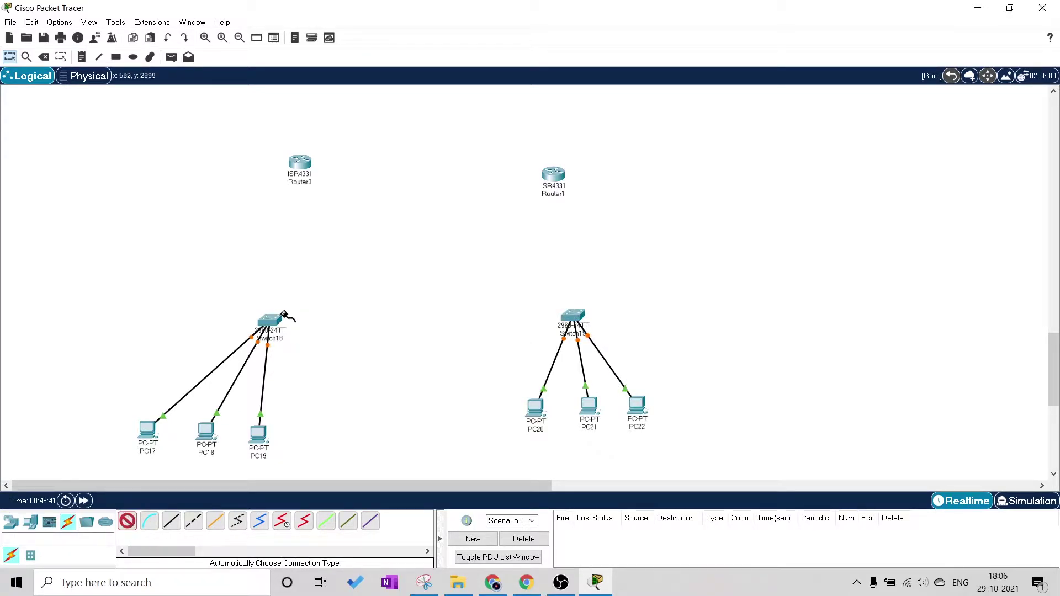
pyautogui.click(300, 163)
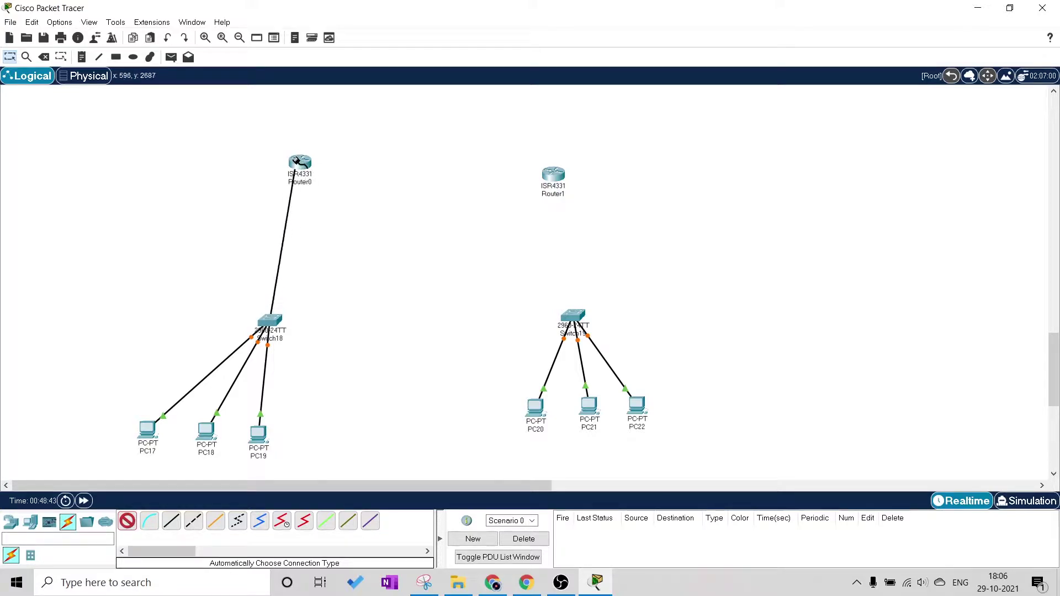
pyautogui.click(268, 323)
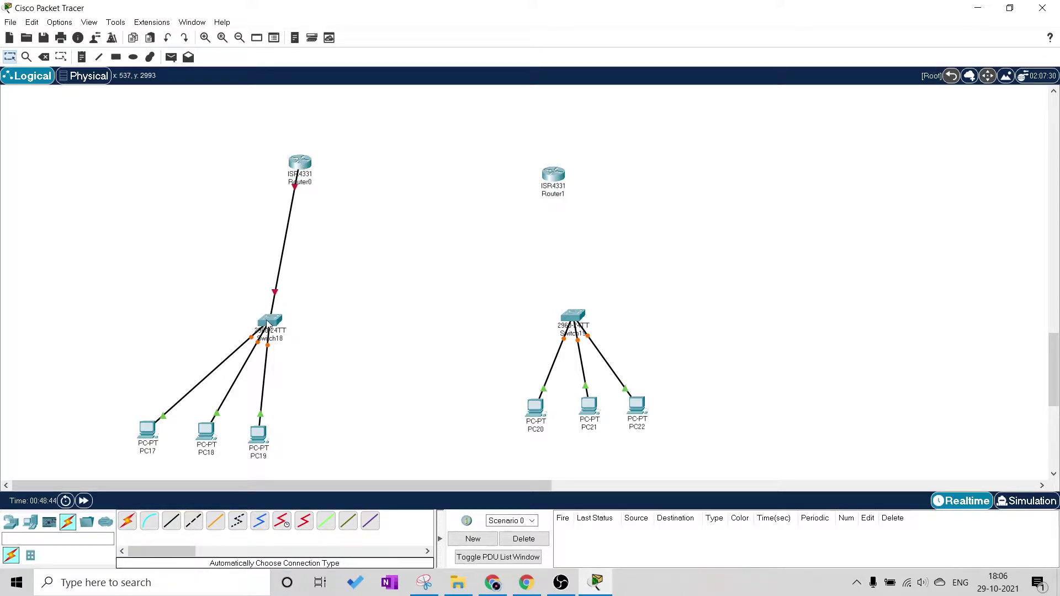
# Link Router1 to Switch19 with an automatically chosen connection.
pyautogui.click(127, 521)
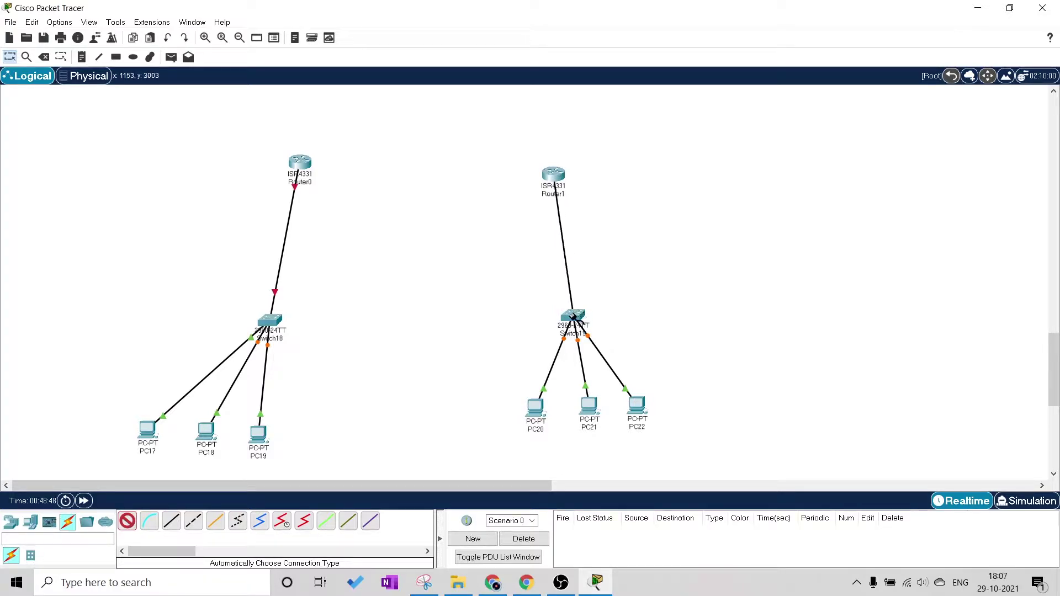
pyautogui.click(573, 316)
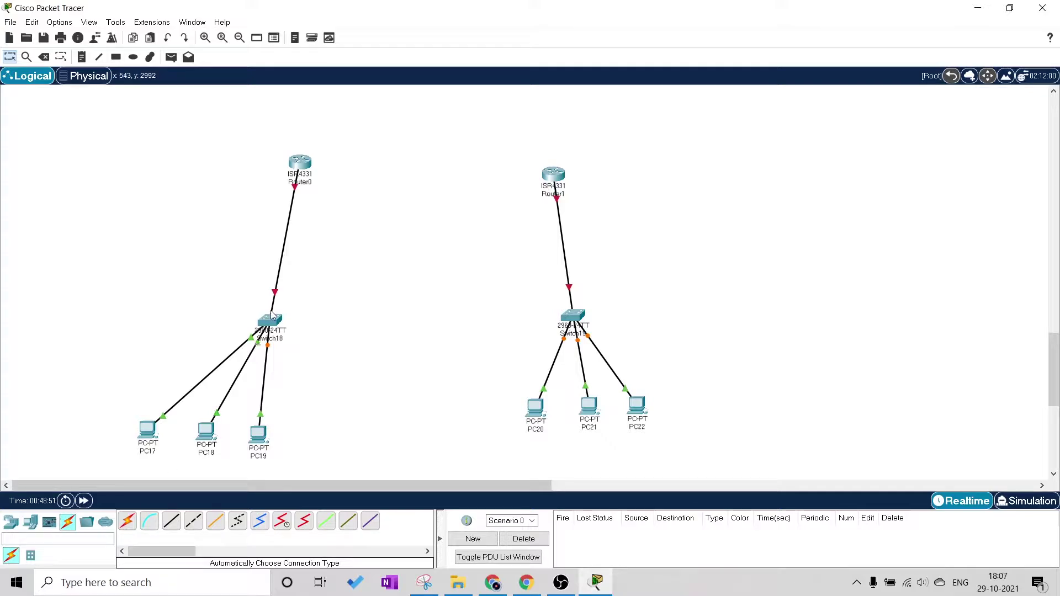
pyautogui.moveTo(271, 314)
# Open PC17's IP configuration and examine the IP addressing in the reference topology image.
pyautogui.click(146, 440)
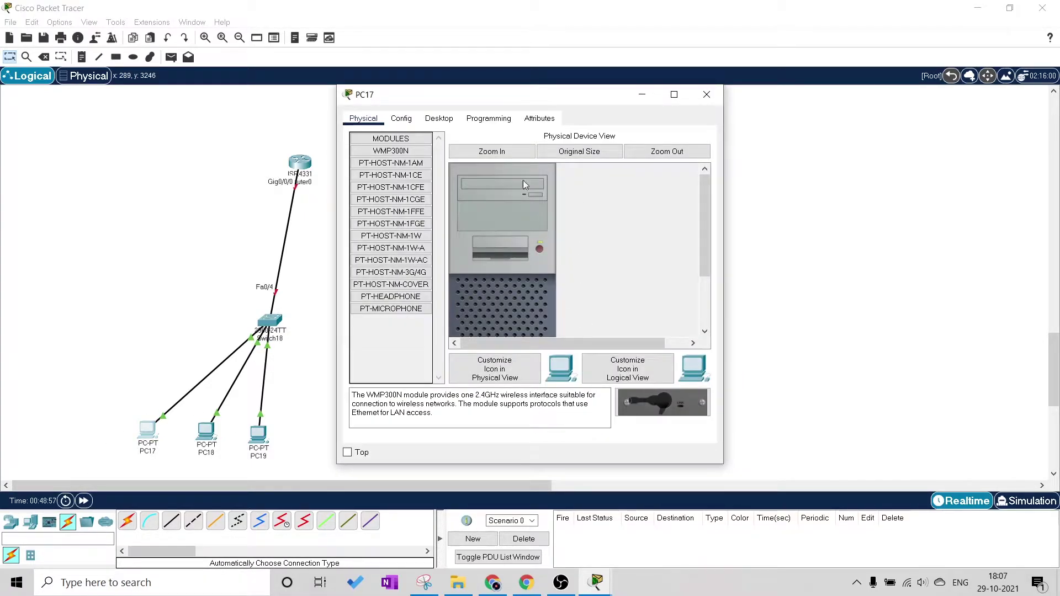
pyautogui.click(439, 119)
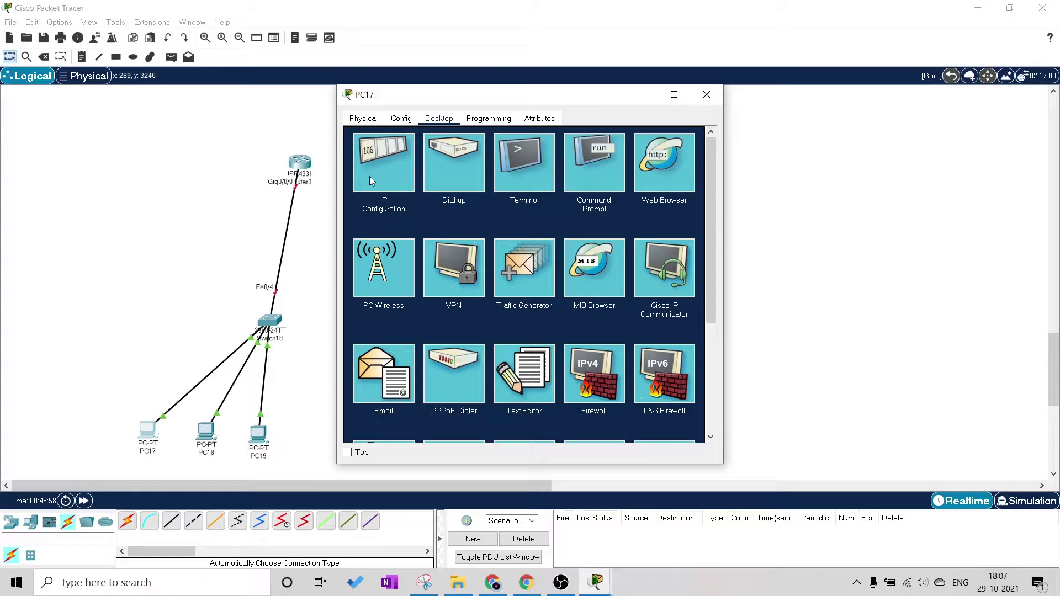
pyautogui.click(370, 181)
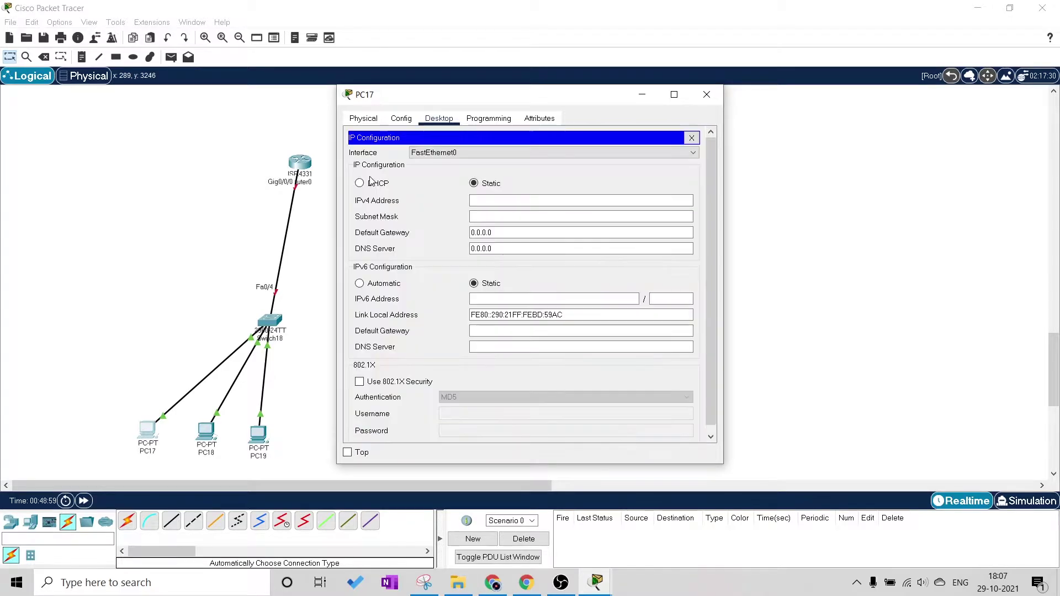
pyautogui.click(486, 200)
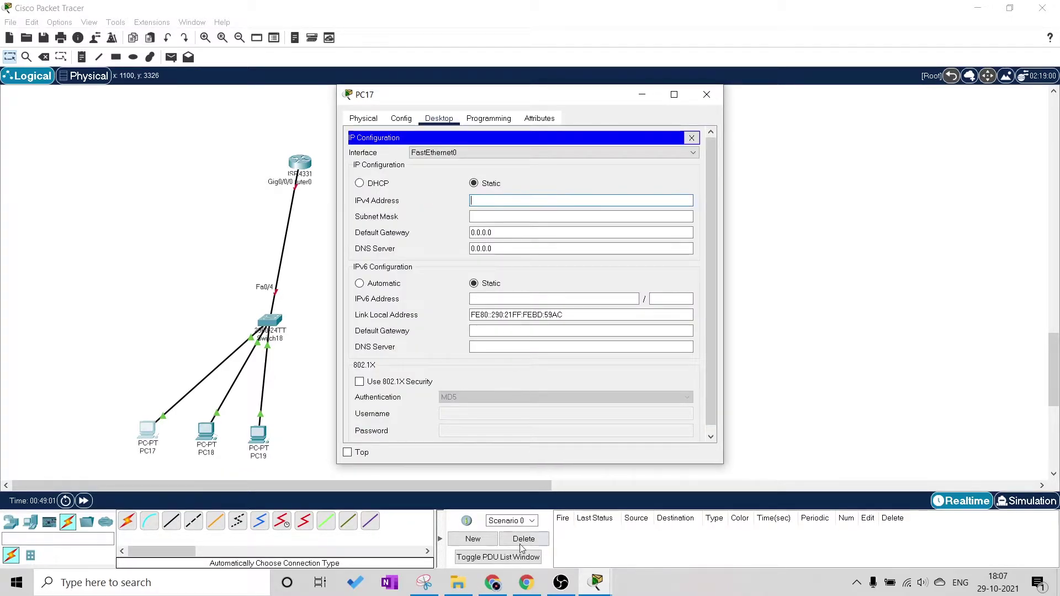
pyautogui.click(430, 589)
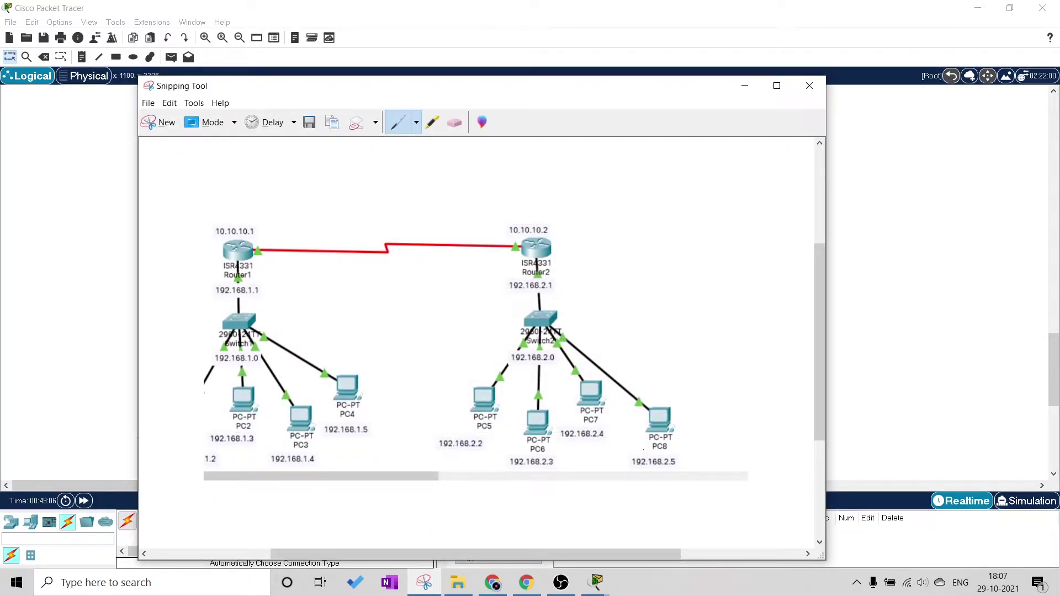
pyautogui.click(745, 85)
pyautogui.click(522, 201)
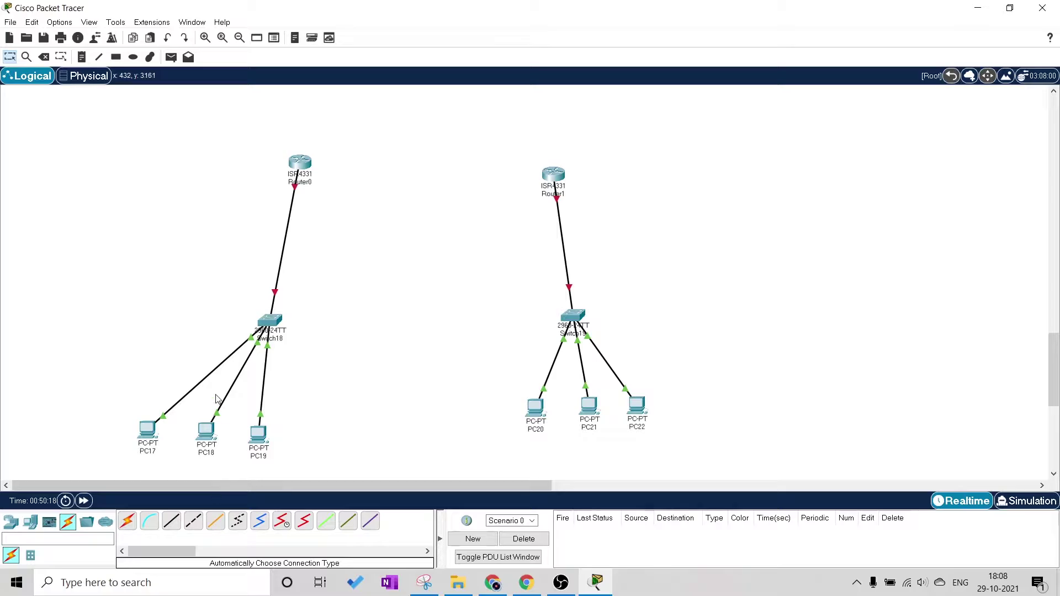
# Check PC18's IP configuration and close its window.
pyautogui.click(207, 435)
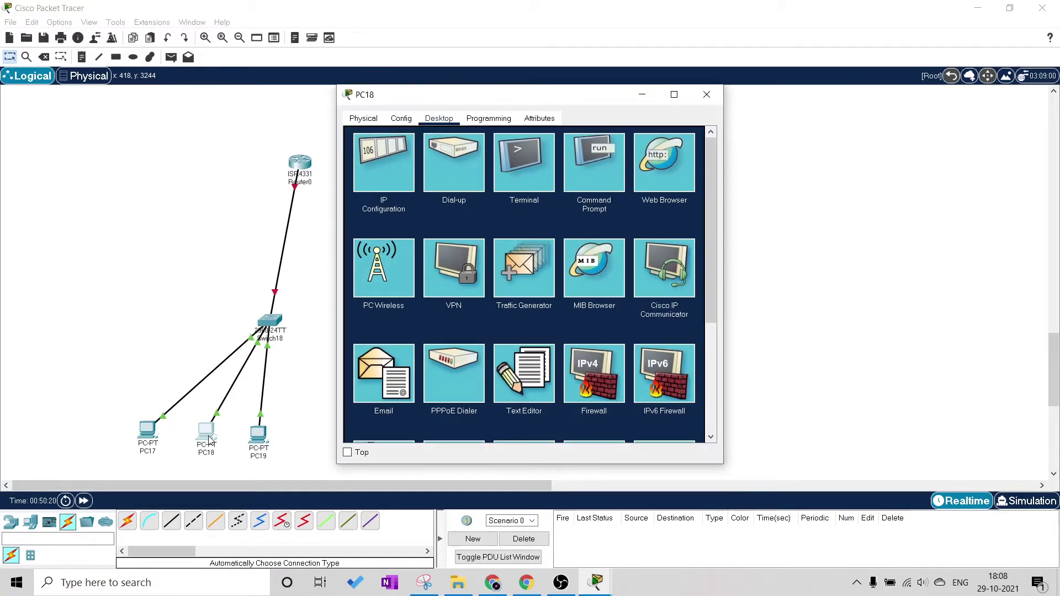
pyautogui.click(374, 172)
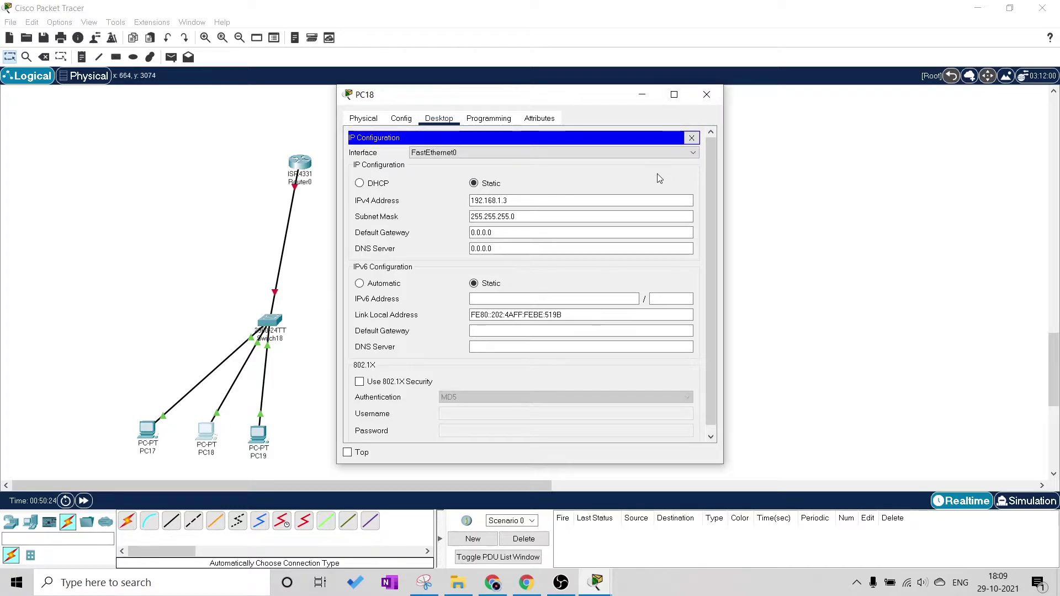
pyautogui.click(707, 94)
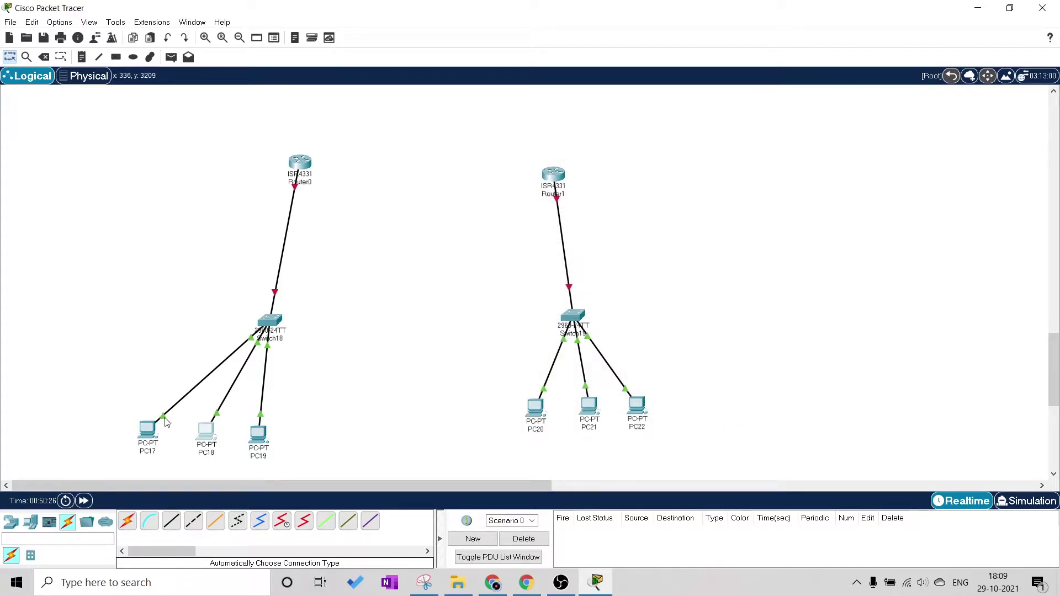
# Set PC17's IPv4 address to 192.168.1.2 with subnet mask 255.255.255.0, checking the addressing against the reference topology image.
pyautogui.click(150, 422)
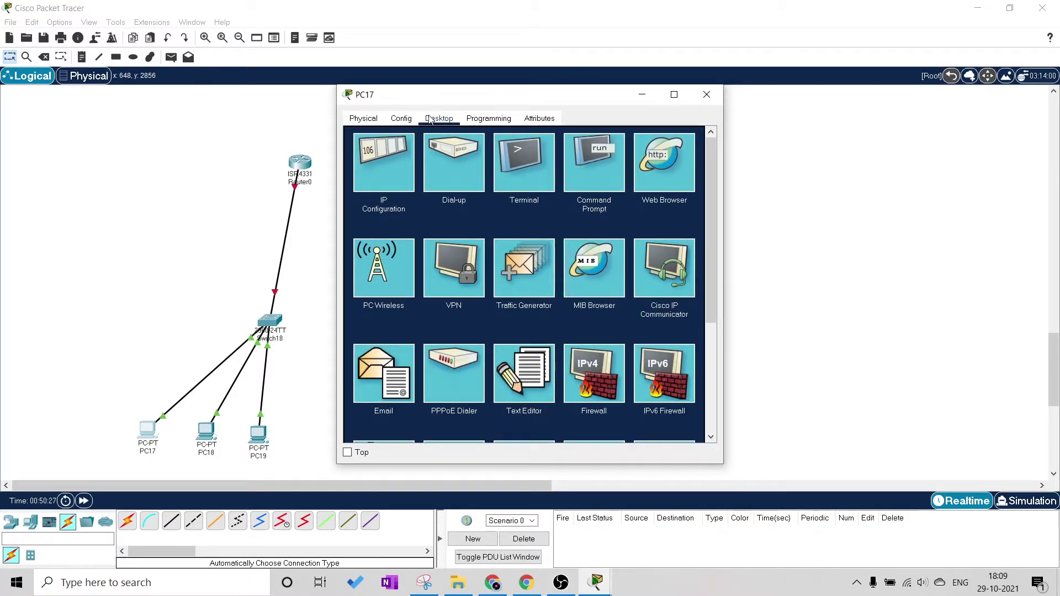
pyautogui.click(378, 172)
pyautogui.click(508, 200)
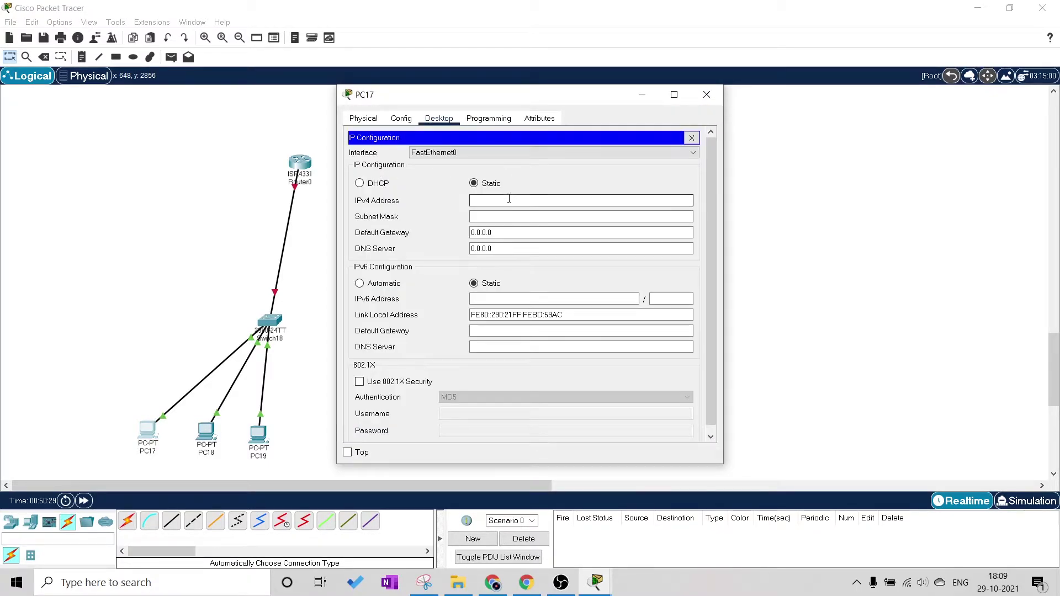
pyautogui.write('192.168.1.1')
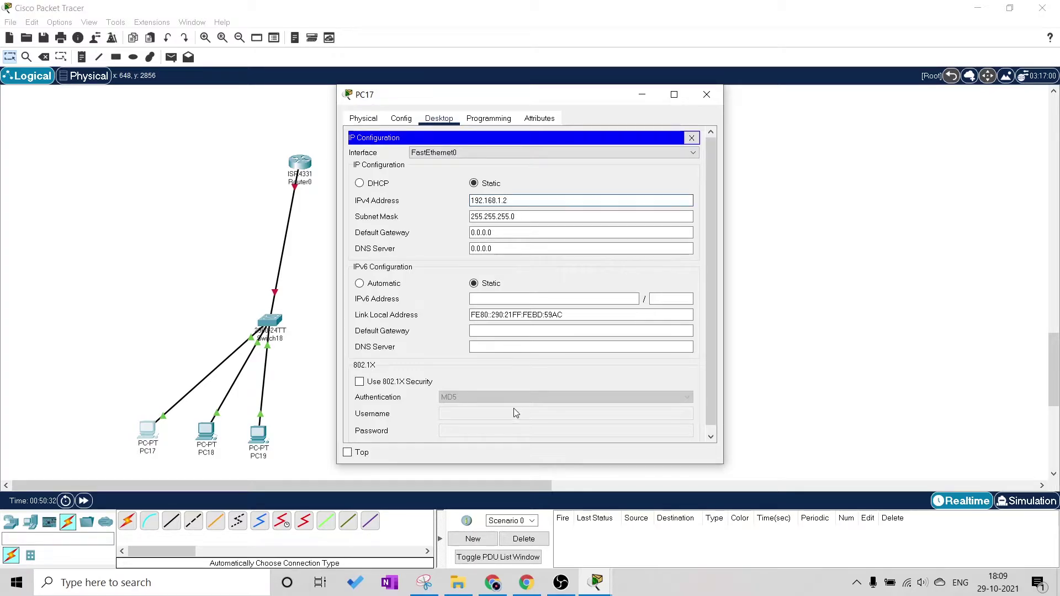
pyautogui.click(424, 582)
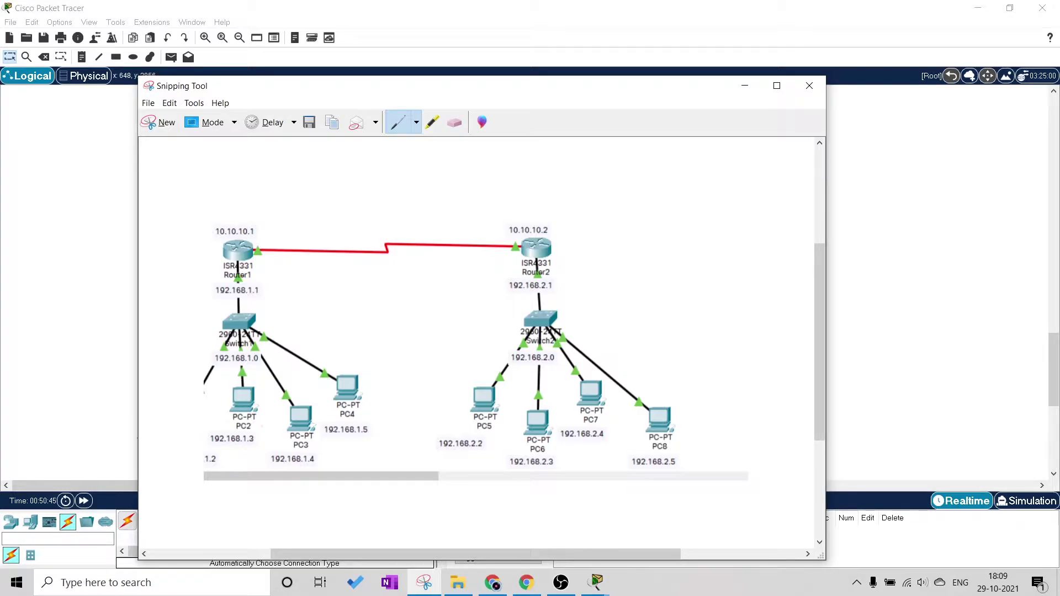
pyautogui.click(745, 85)
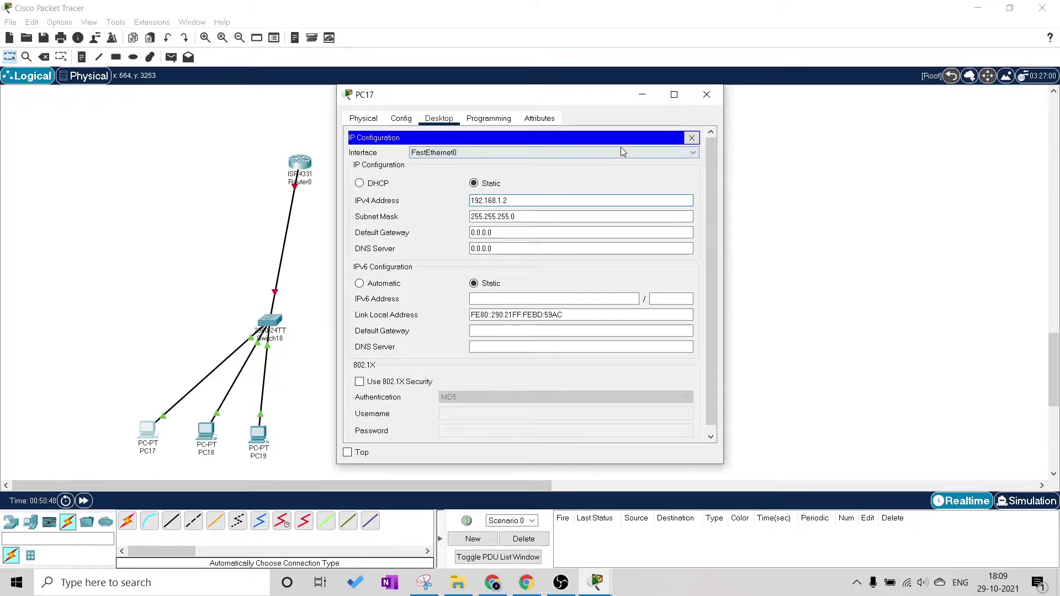
pyautogui.click(706, 95)
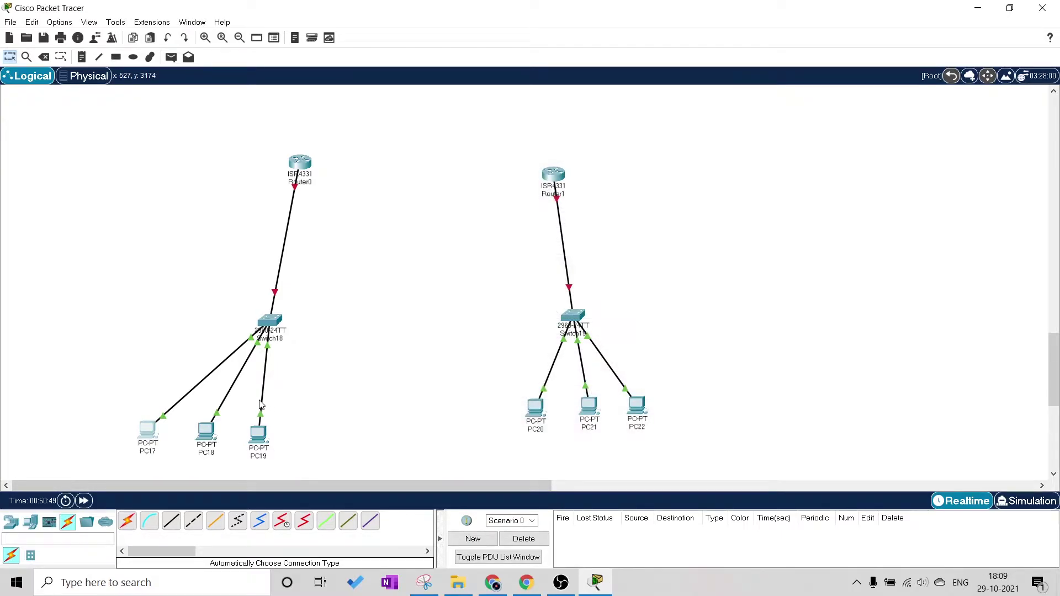
# Set PC18's default gateway to 192.168.1.1 in its IP configuration.
pyautogui.click(205, 441)
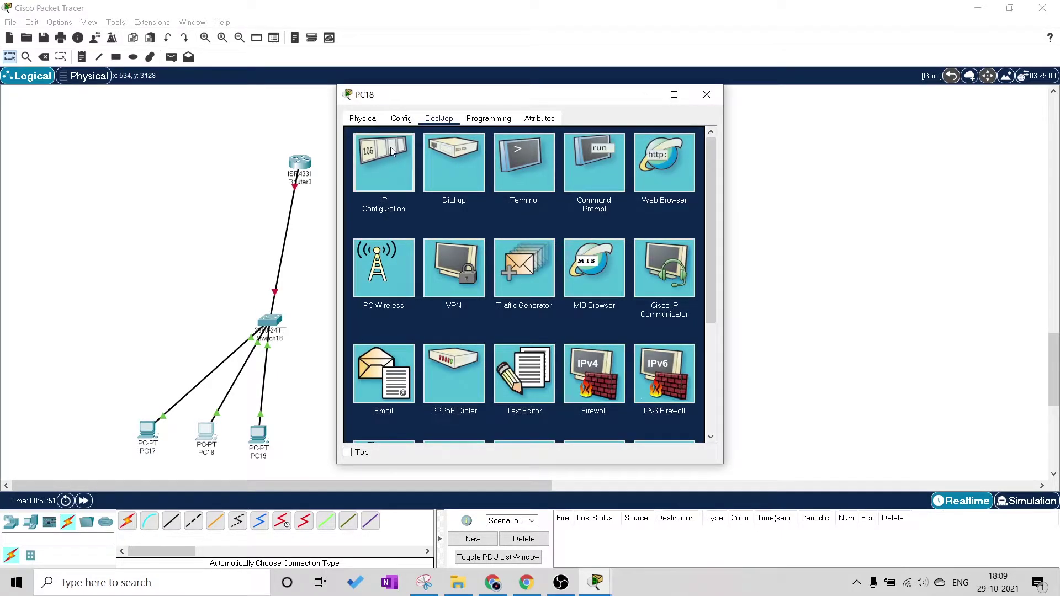
pyautogui.click(392, 152)
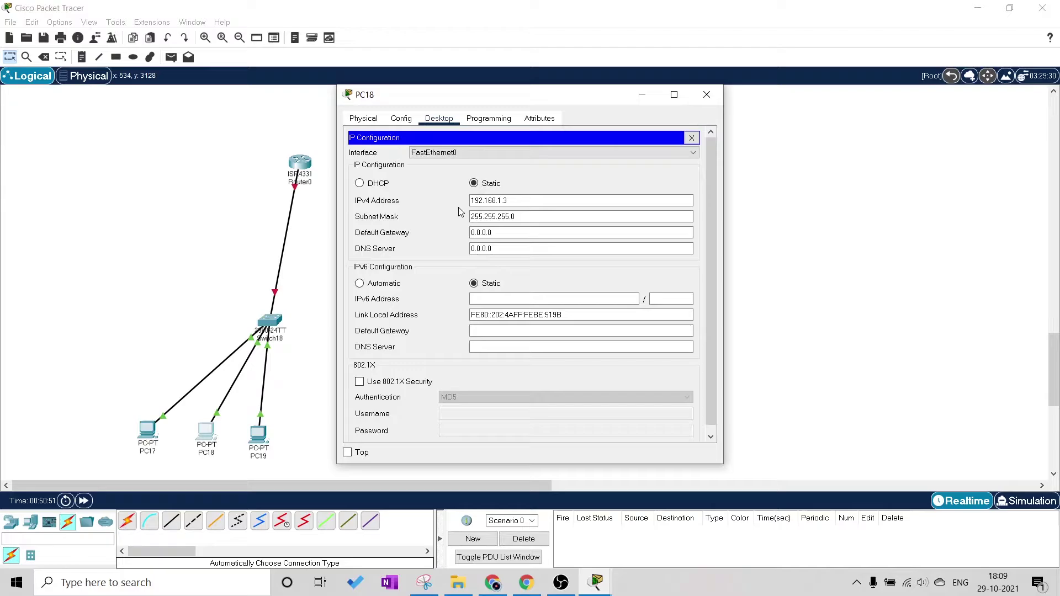
pyautogui.tripleClick(494, 232)
pyautogui.press('BackSpace')
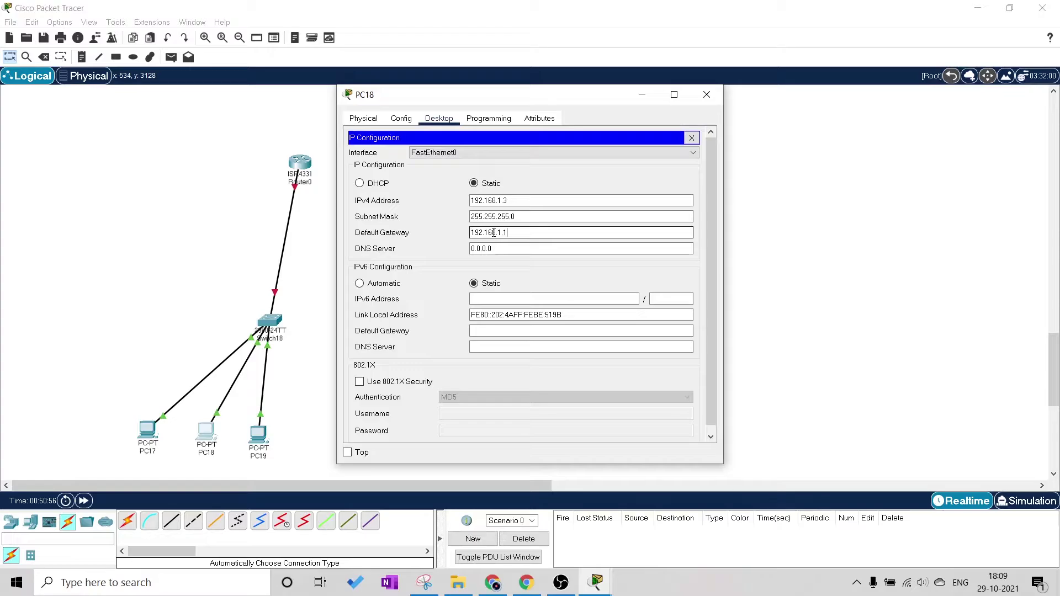
pyautogui.click(707, 94)
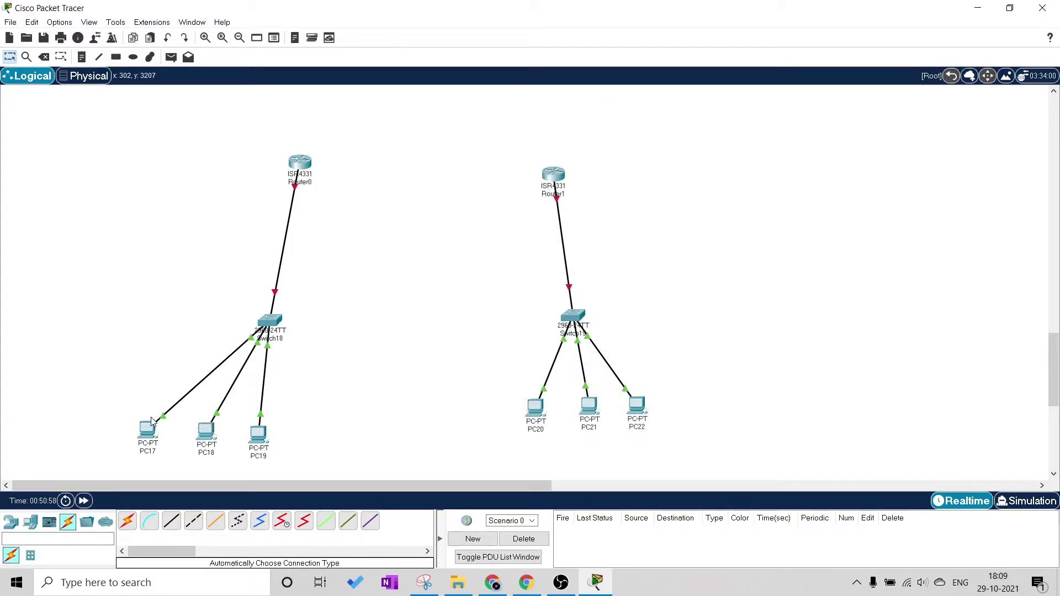
# Set PC17's default gateway to 192.168.1.1 in its IP configuration.
pyautogui.click(149, 435)
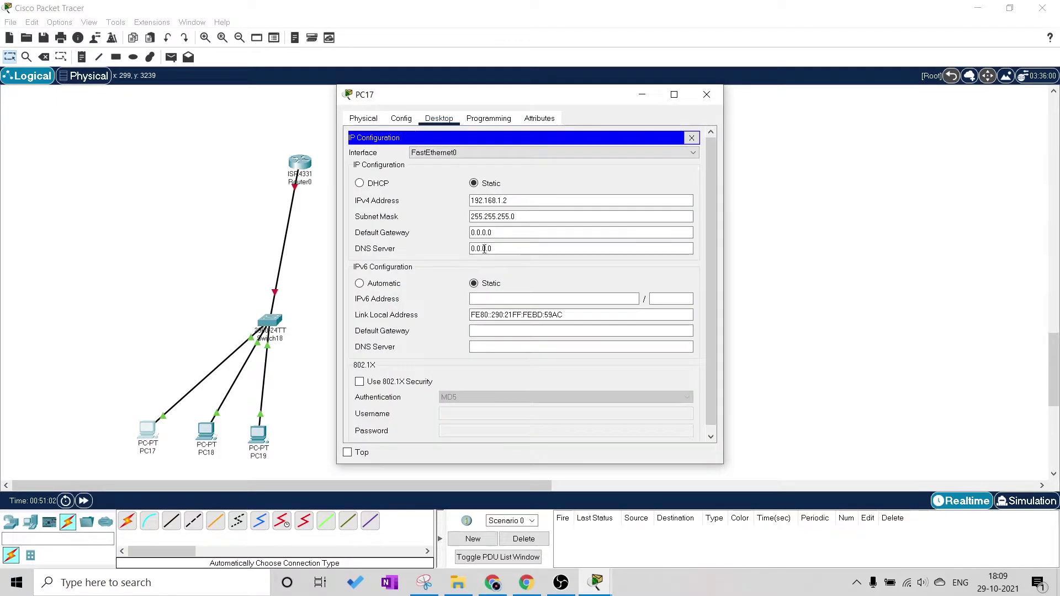
pyautogui.doubleClick(500, 232)
pyautogui.write('192.168.1.1')
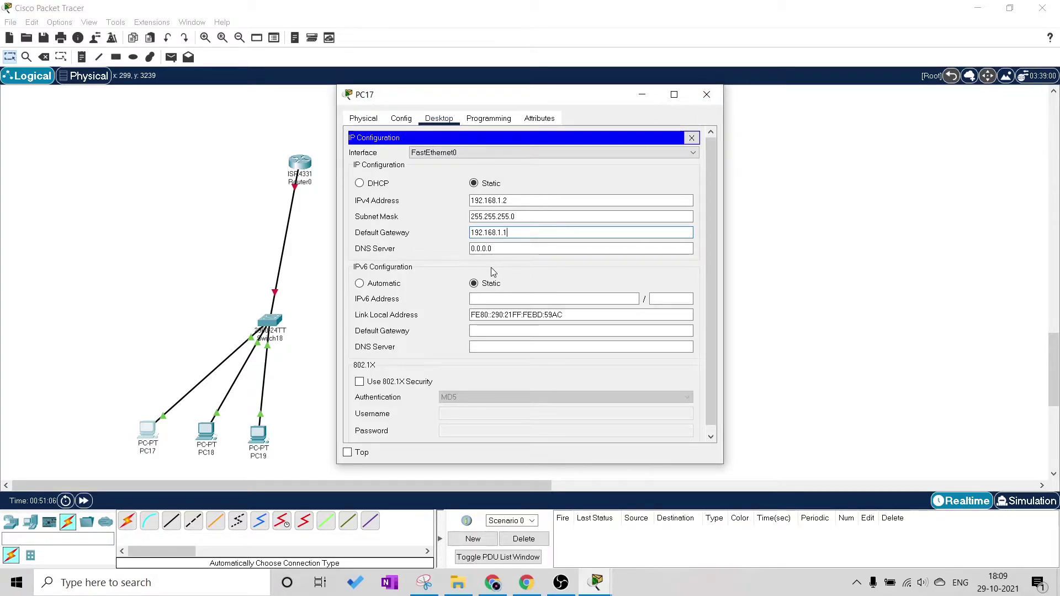
pyautogui.click(707, 97)
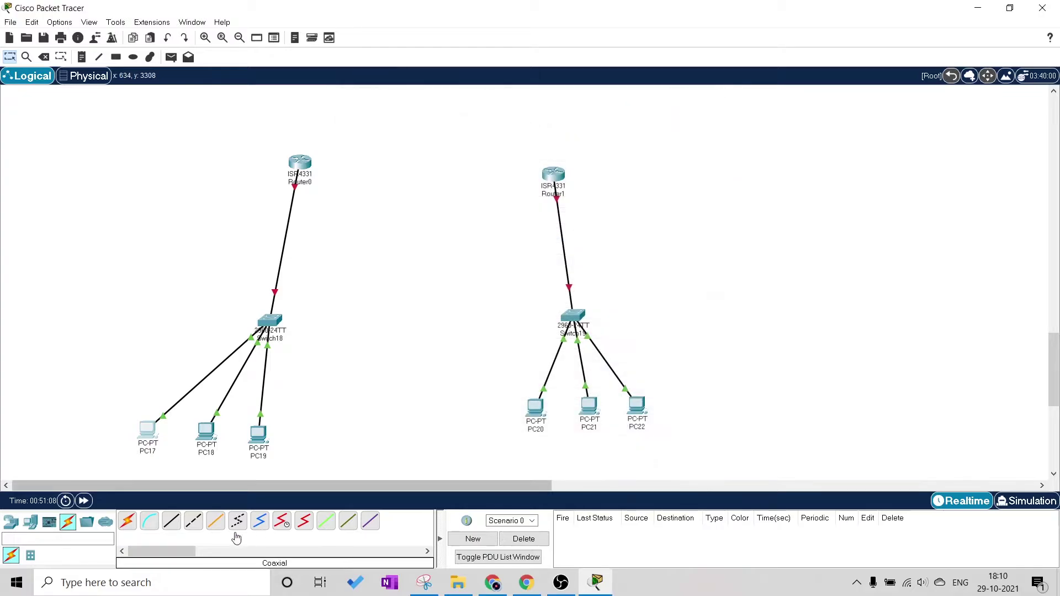
# Set PC19's IPv4 address to 192.168.1.4 with subnet mask 255.255.255.0 and replace its default gateway.
pyautogui.click(265, 440)
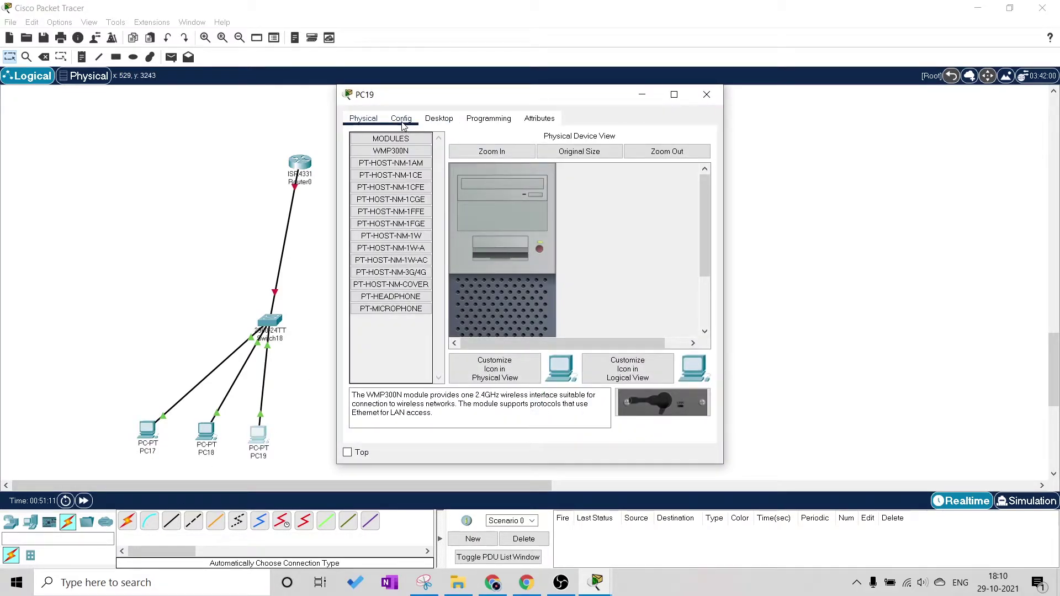
pyautogui.click(439, 119)
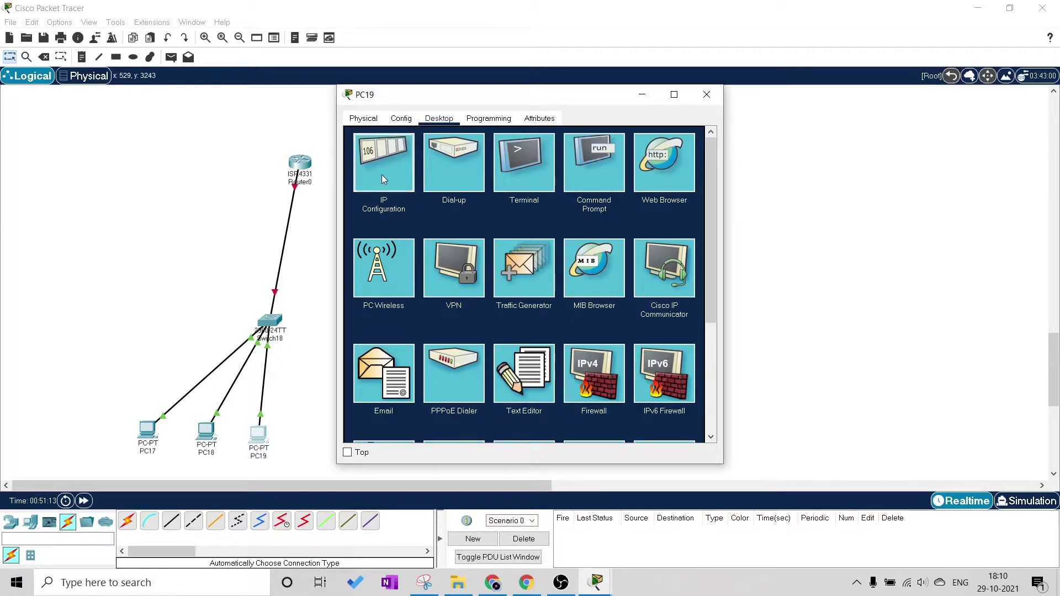
pyautogui.click(382, 175)
pyautogui.click(492, 200)
pyautogui.write('192.168.1.1')
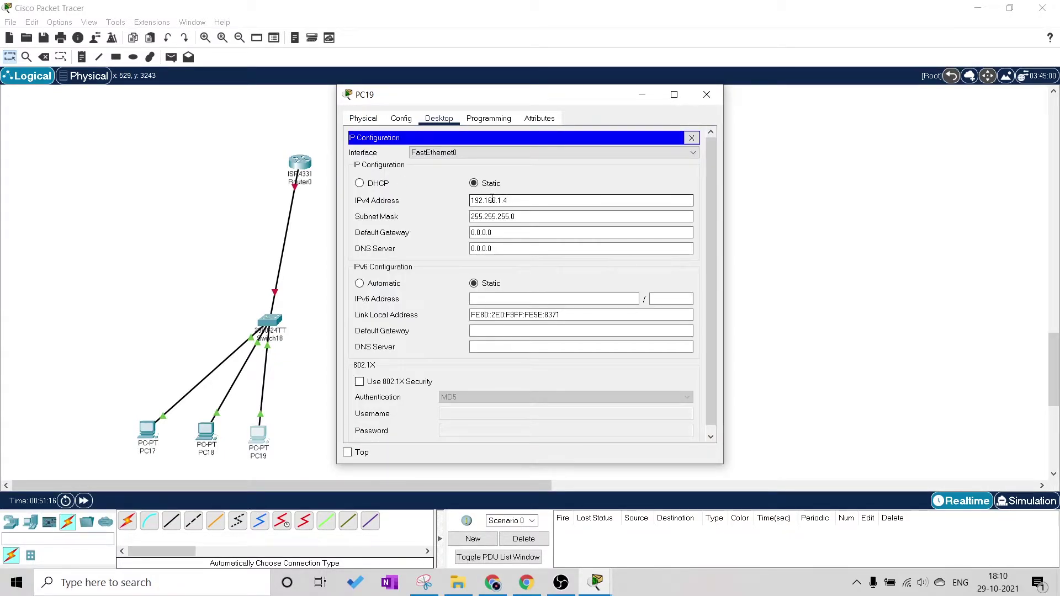
pyautogui.click(499, 232)
pyautogui.hotkey('ctrl', 'a')
pyautogui.press('BackSpace')
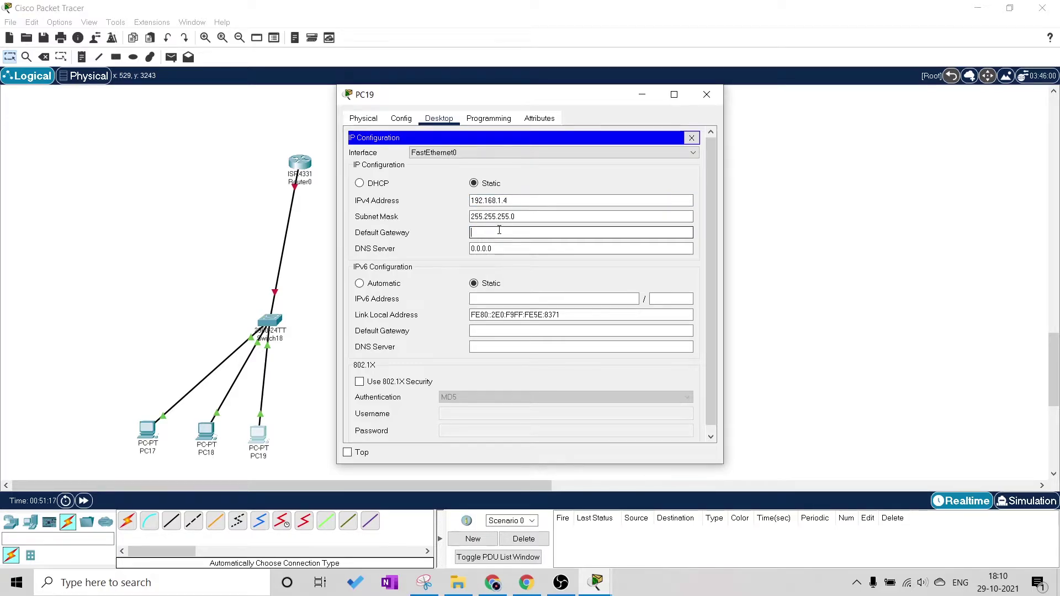
pyautogui.click(707, 99)
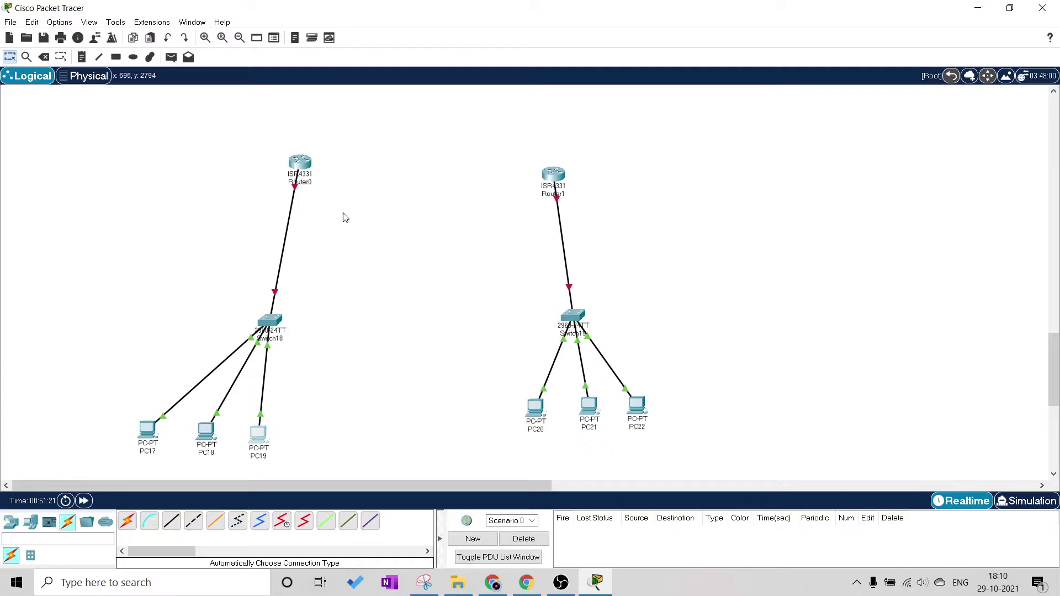
# Examine Router0's configuration settings and its list of interfaces.
pyautogui.click(305, 159)
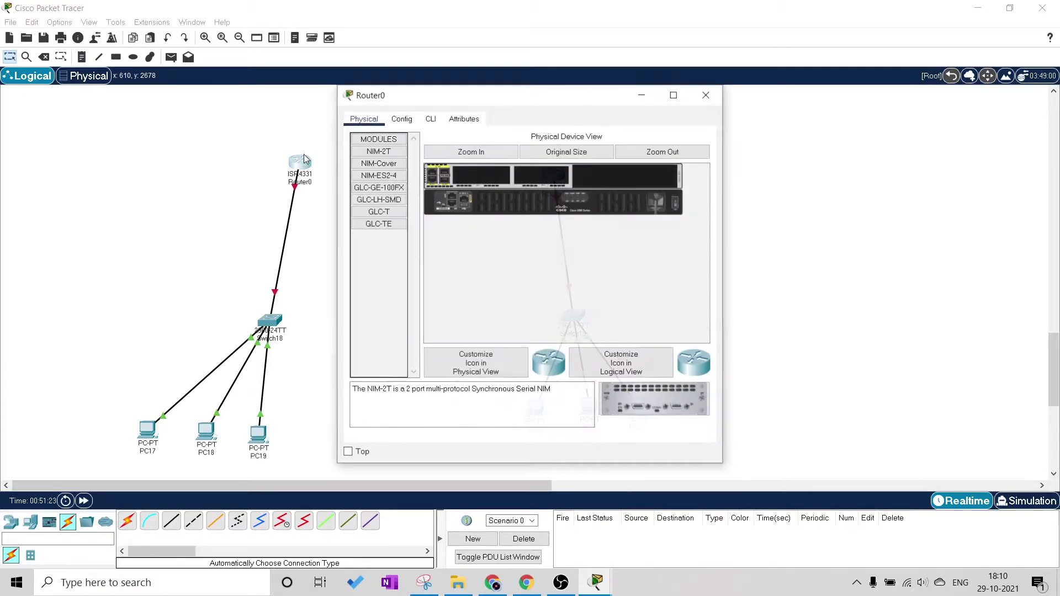
pyautogui.click(400, 119)
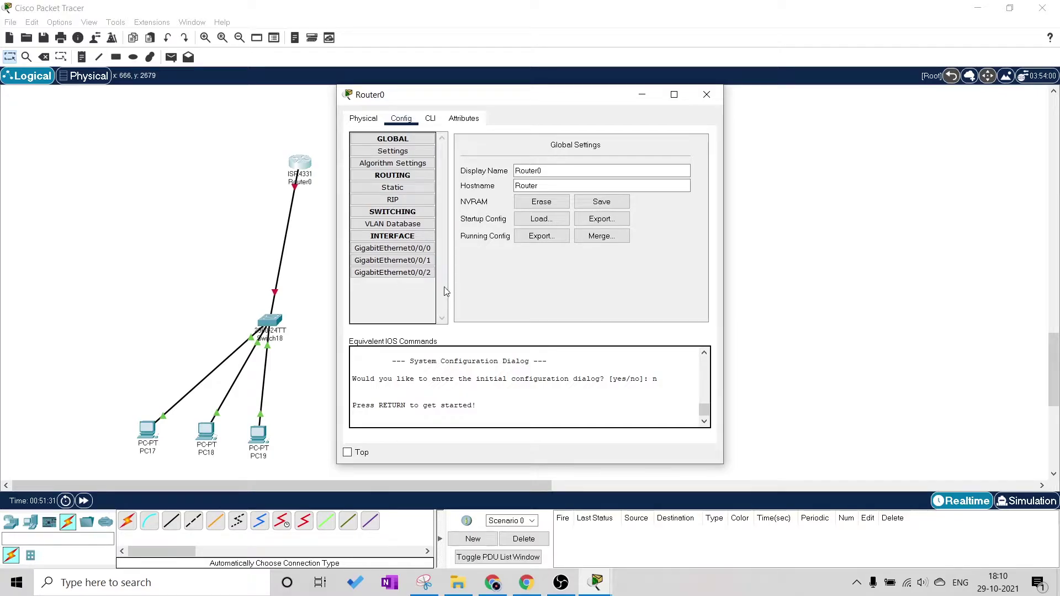
pyautogui.click(712, 93)
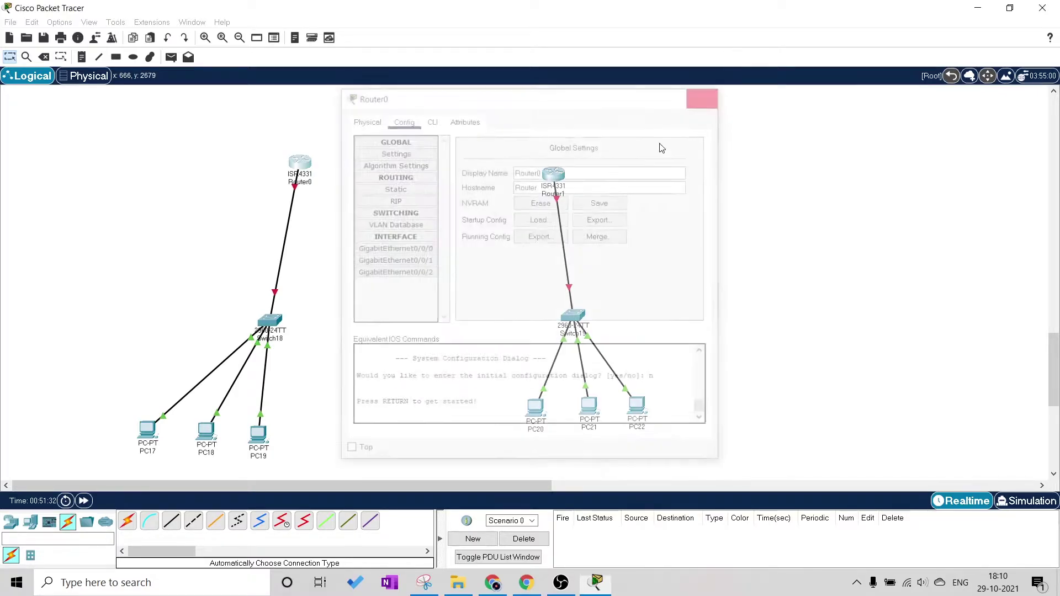
# Install a NIM-2T module in Router0's second expansion slot while it is off, power it back on, and check its interface list.
pyautogui.click(297, 168)
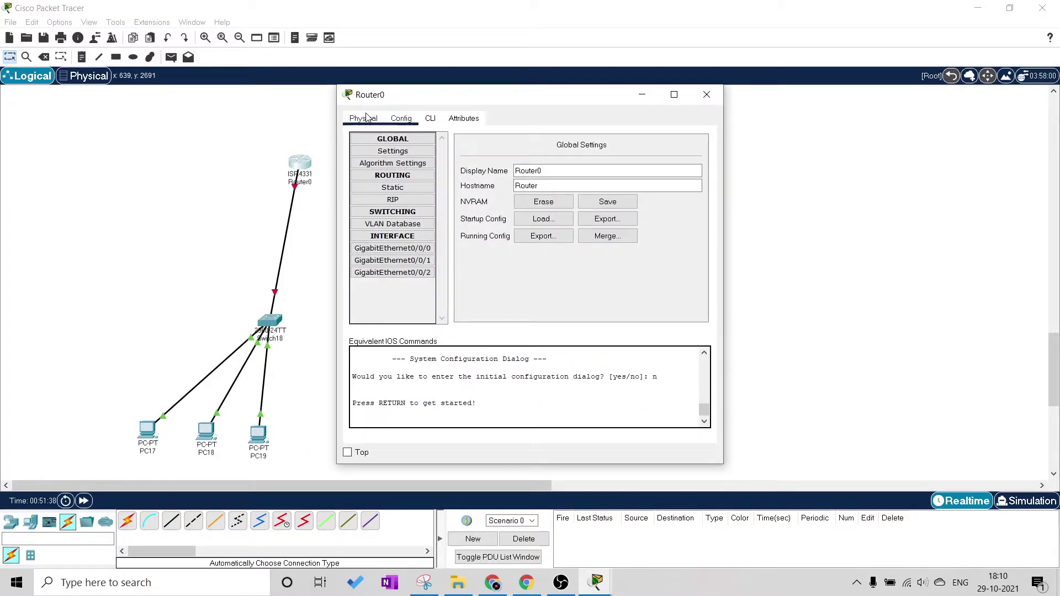
pyautogui.click(366, 118)
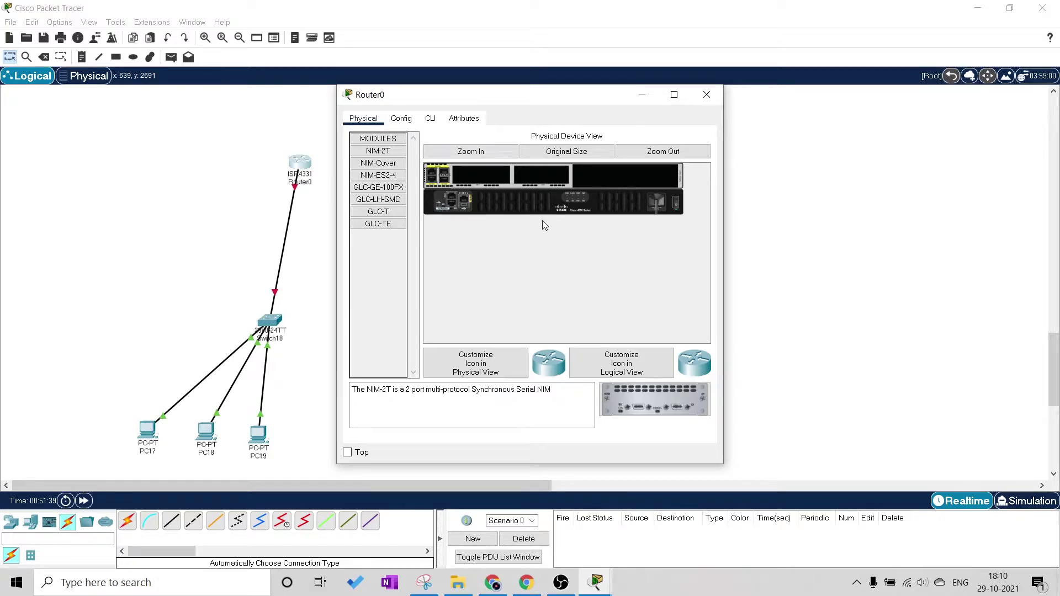
pyautogui.click(662, 152)
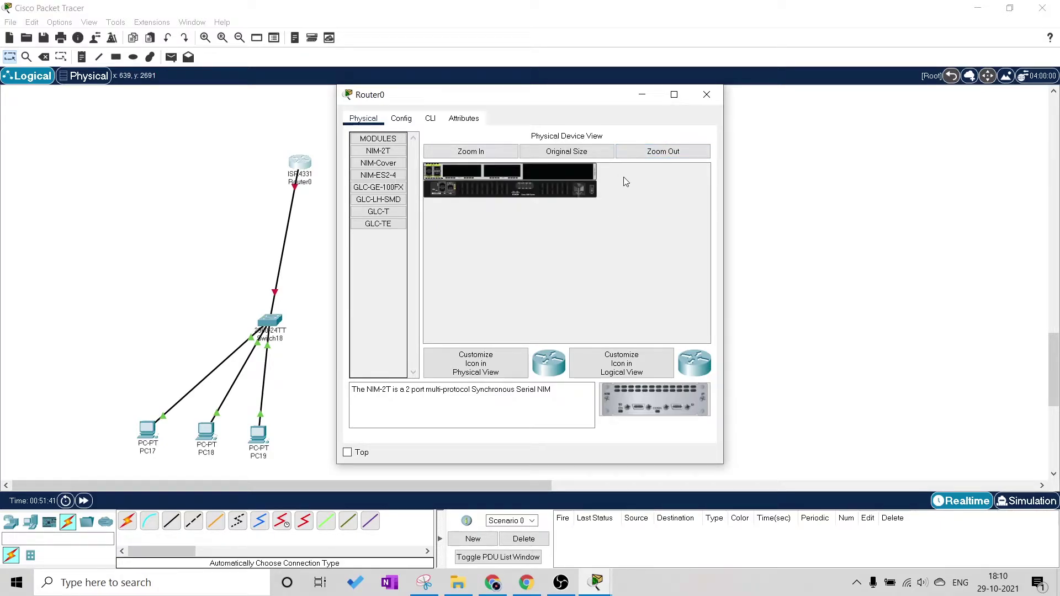
pyautogui.click(479, 150)
pyautogui.click(478, 150)
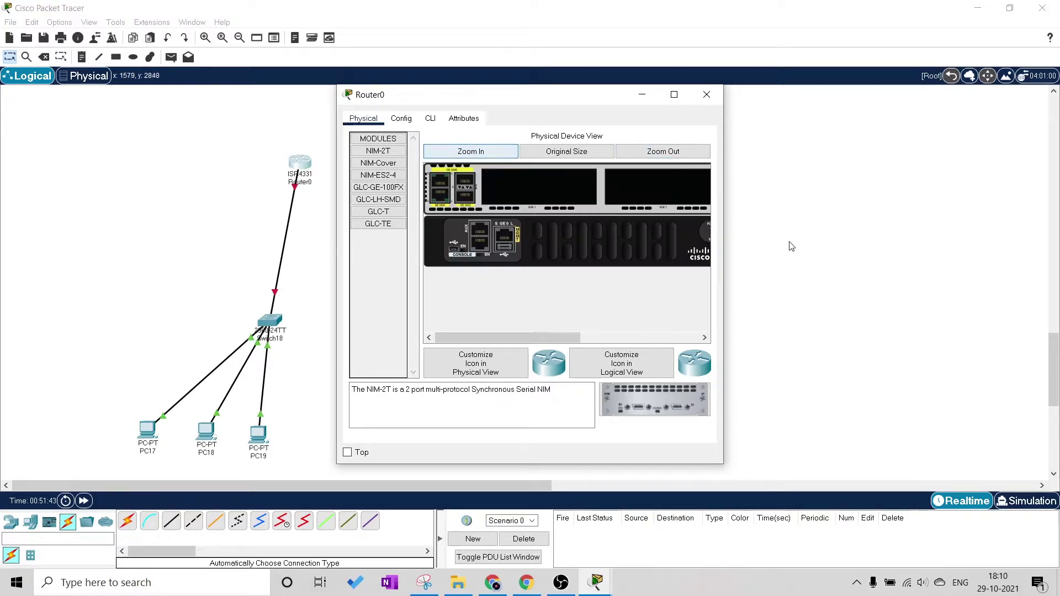
pyautogui.scroll(-5, 645, 263)
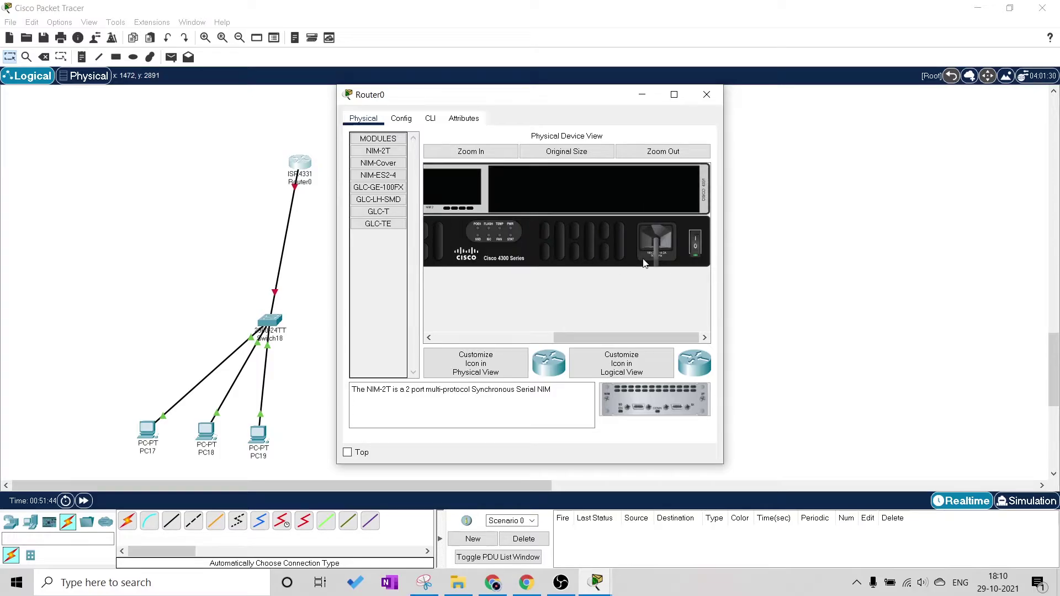
pyautogui.click(697, 245)
pyautogui.moveTo(650, 388); pyautogui.dragTo(454, 190)
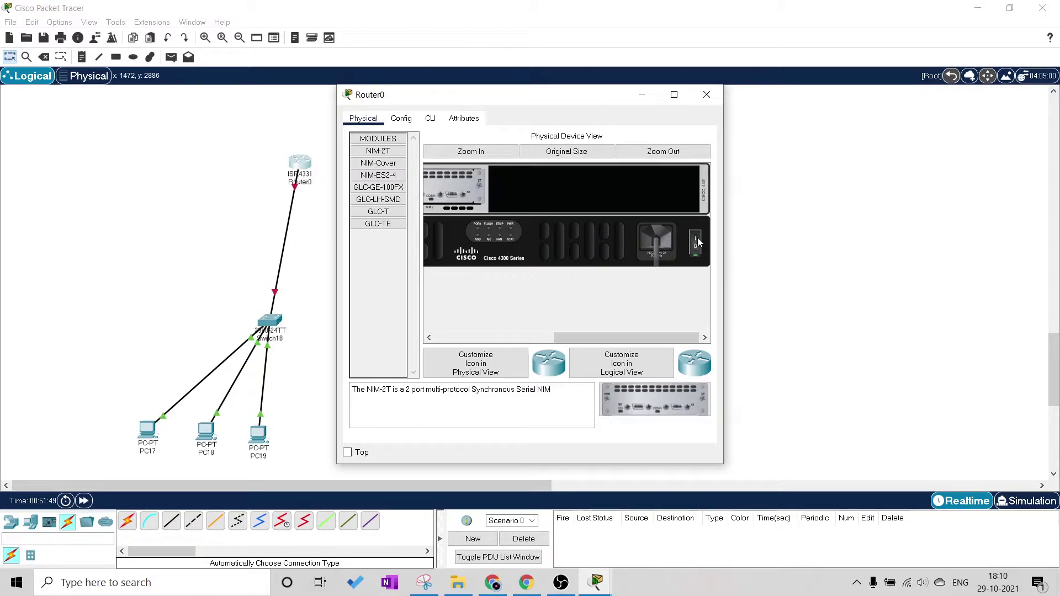
pyautogui.click(409, 124)
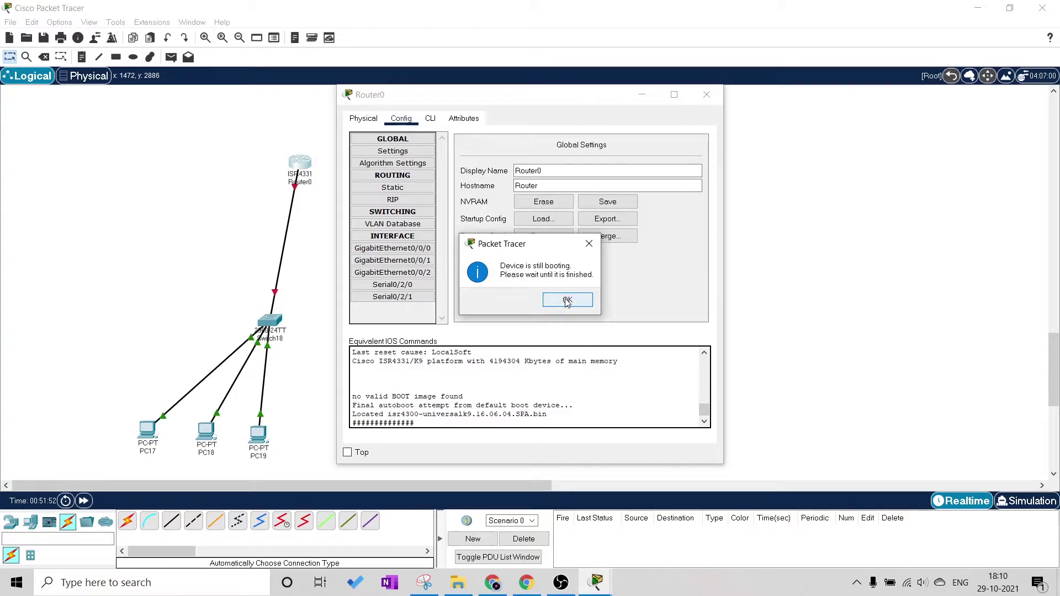
pyautogui.click(568, 301)
pyautogui.click(706, 95)
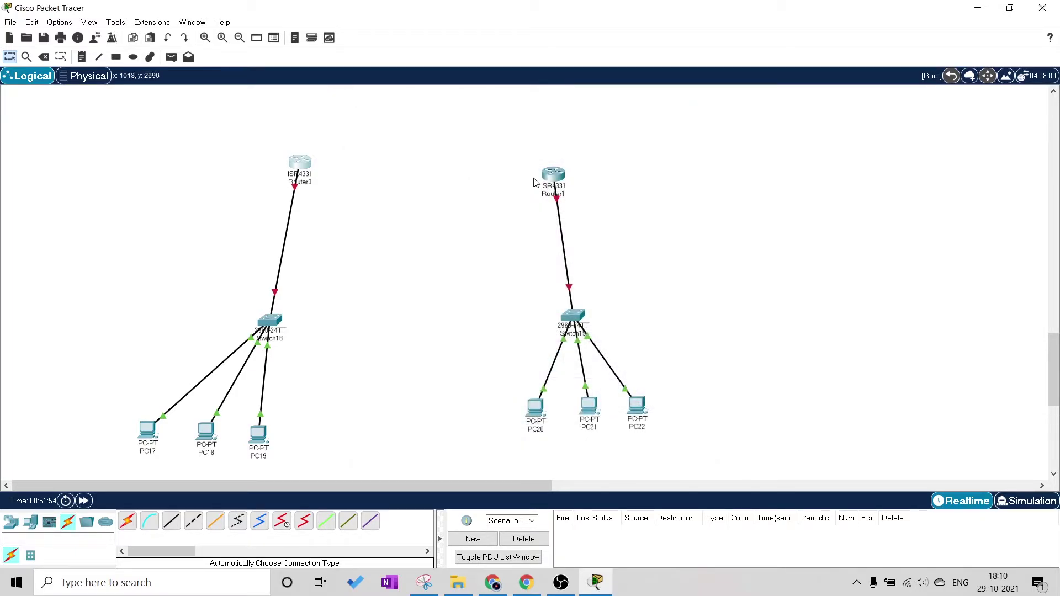
# Install a NIM-2T module in Router1's first expansion slot and power the router back on.
pyautogui.click(553, 180)
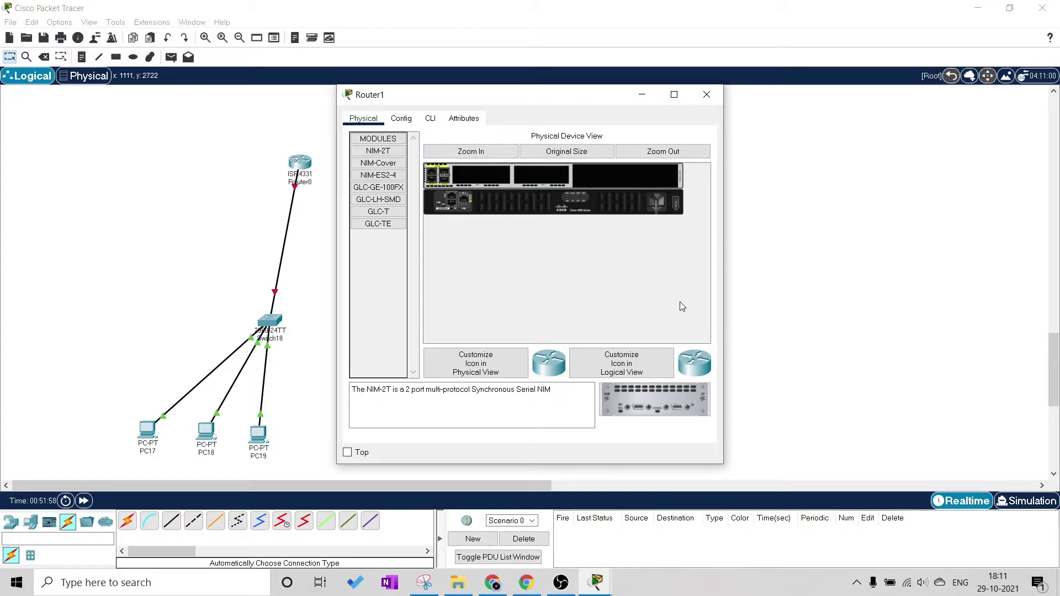
pyautogui.moveTo(664, 402); pyautogui.dragTo(491, 174)
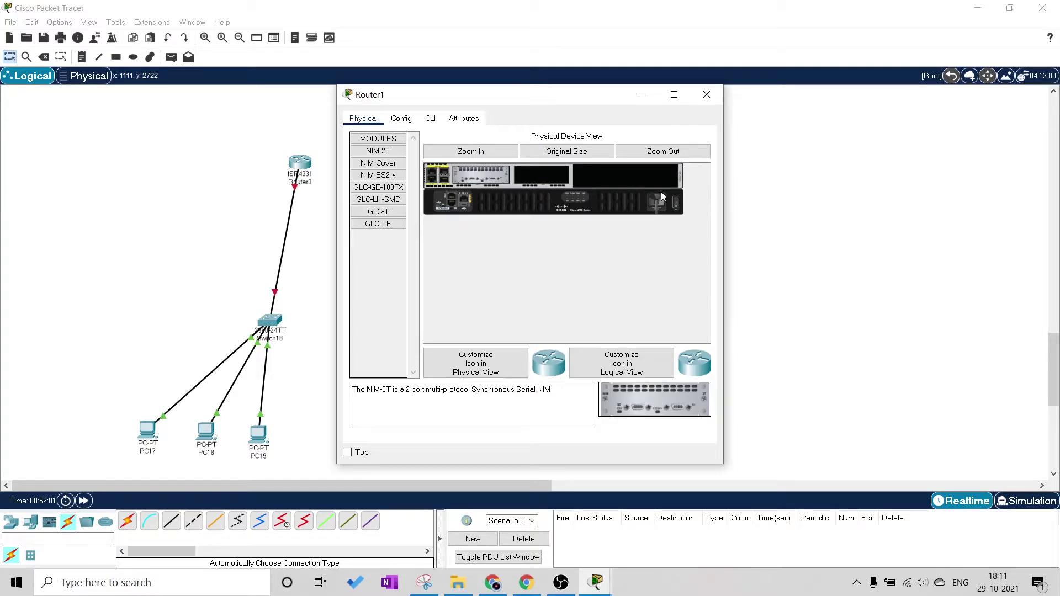
pyautogui.click(676, 203)
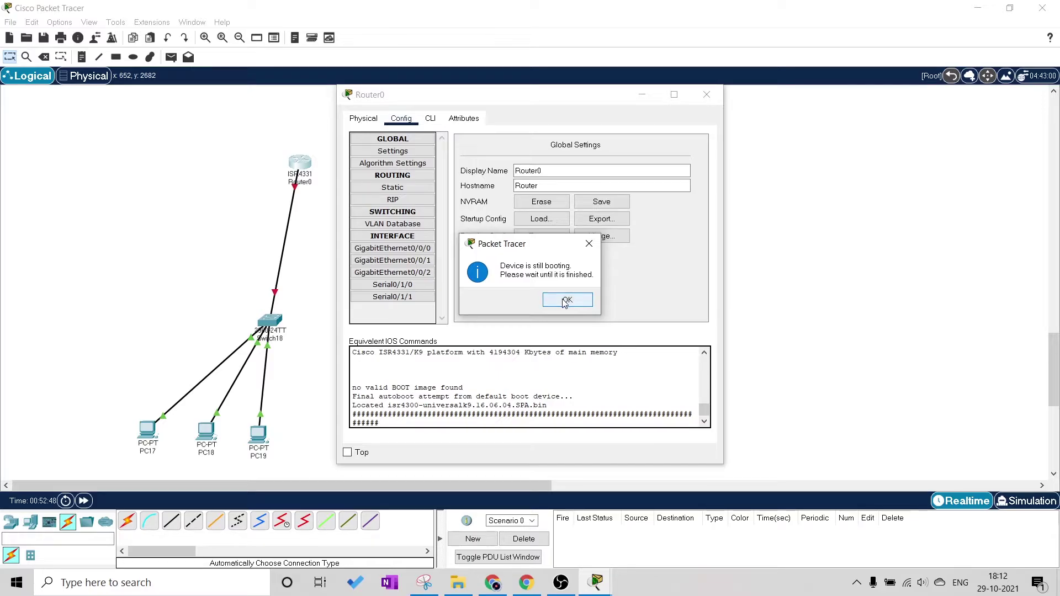
# Set Router0's GigabitEthernet0/0/0 address to 192.168.1.1 with subnet mask 255.255.255.0 and turn the port on.
pyautogui.click(566, 301)
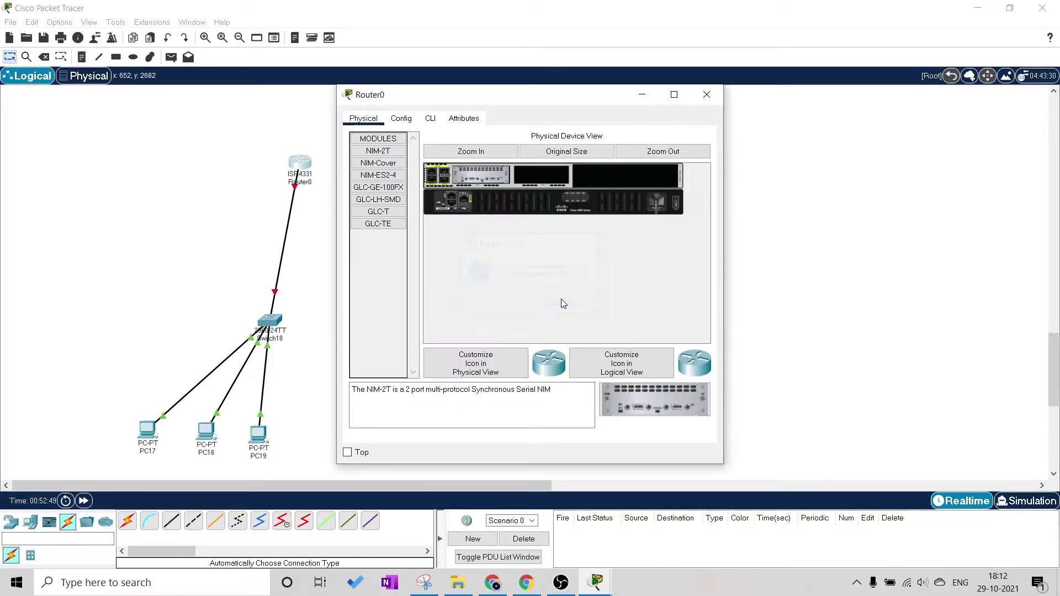
pyautogui.click(401, 119)
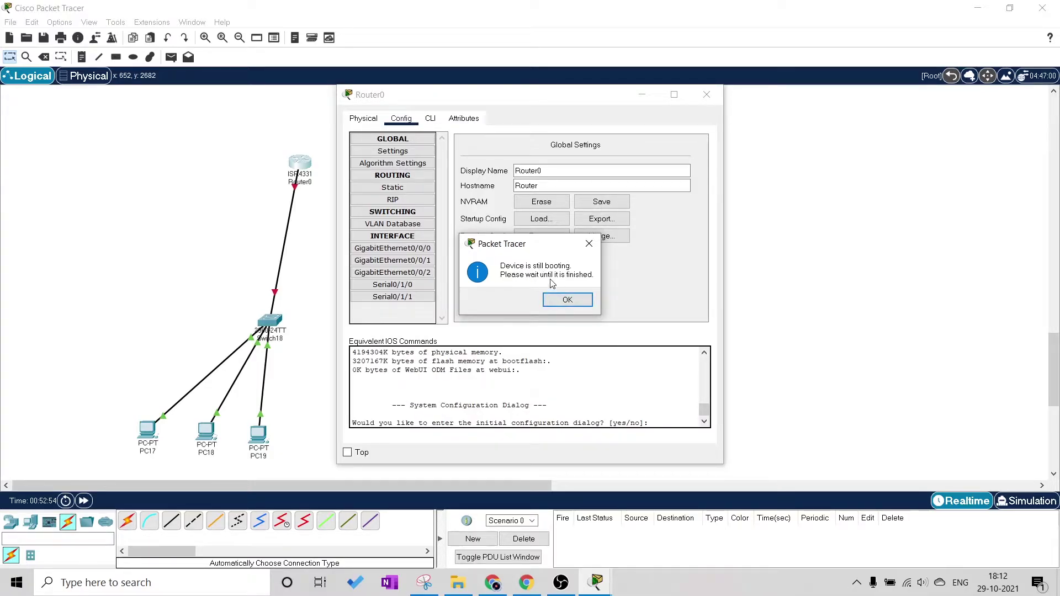
pyautogui.click(556, 298)
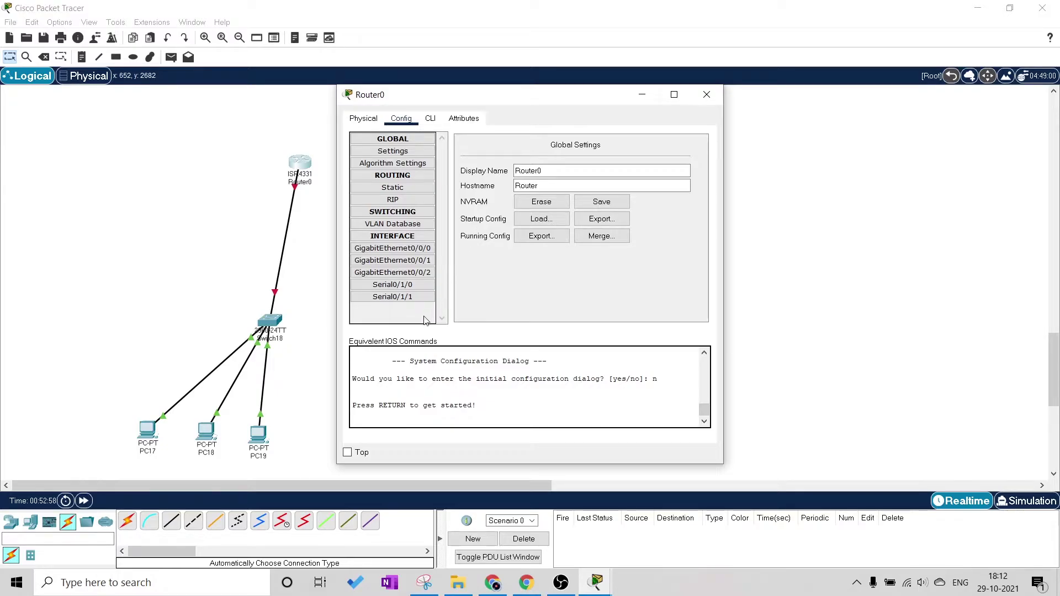
pyautogui.click(402, 285)
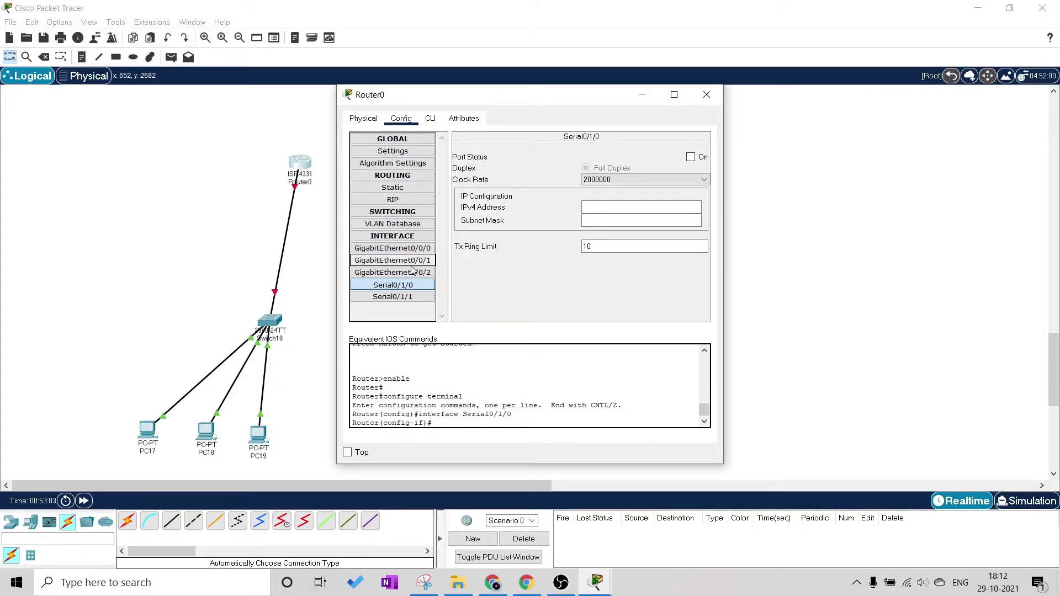
pyautogui.click(392, 250)
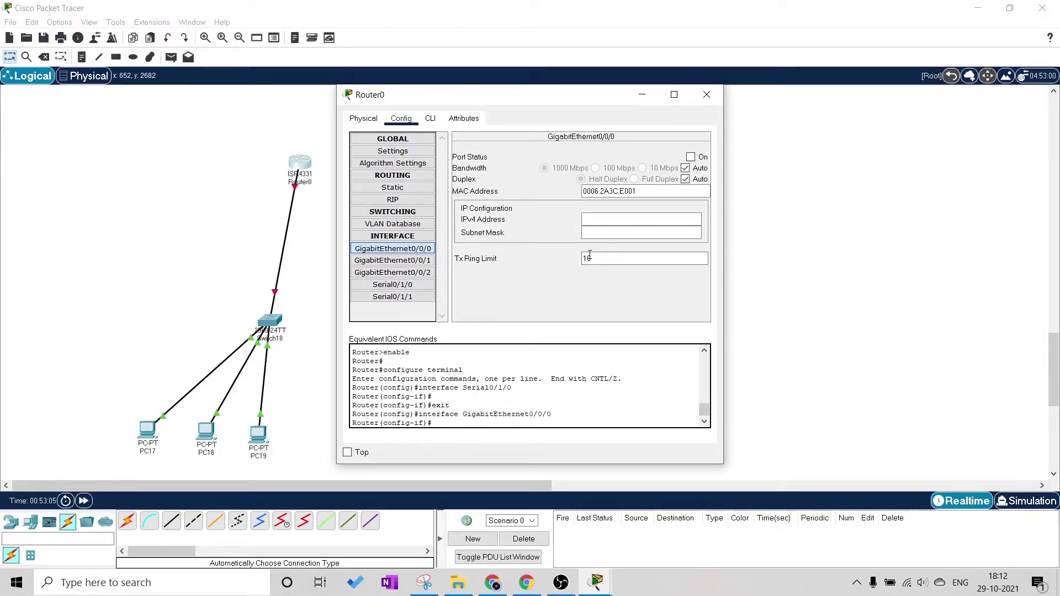
pyautogui.rightClick(613, 218)
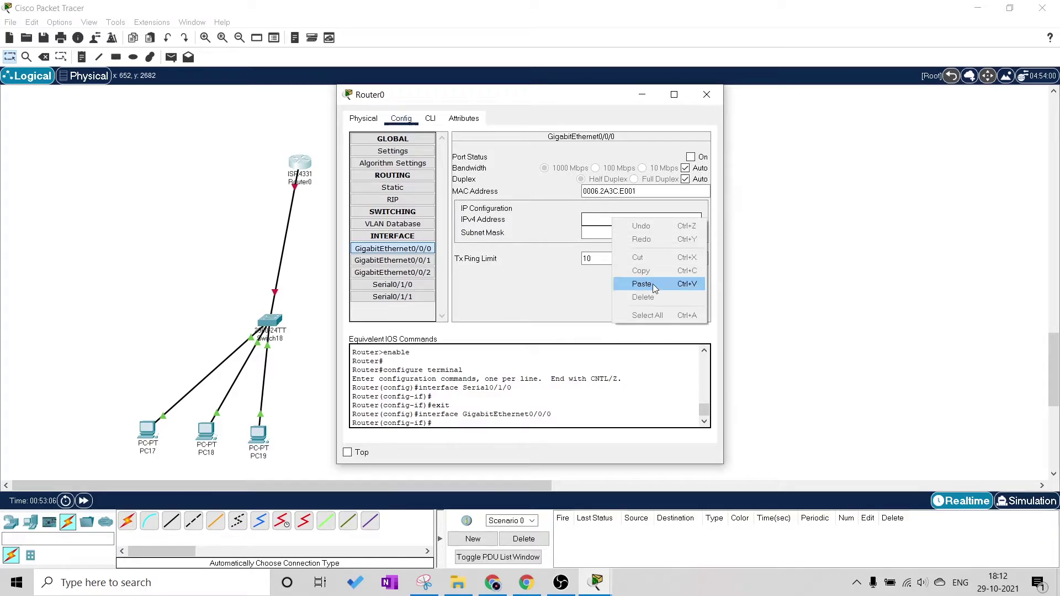
pyautogui.click(653, 284)
pyautogui.click(611, 233)
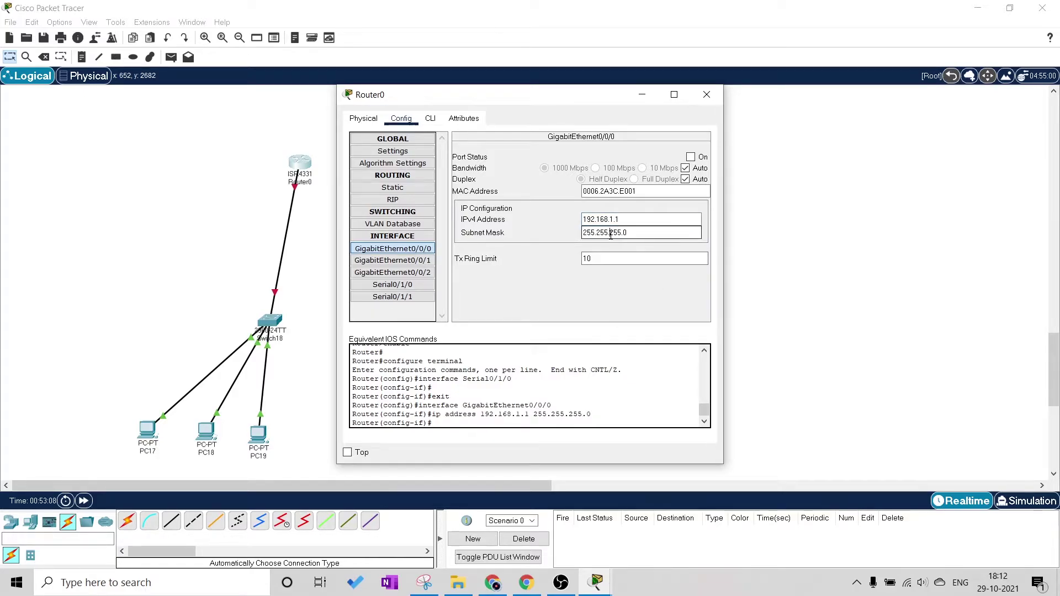
pyautogui.click(644, 215)
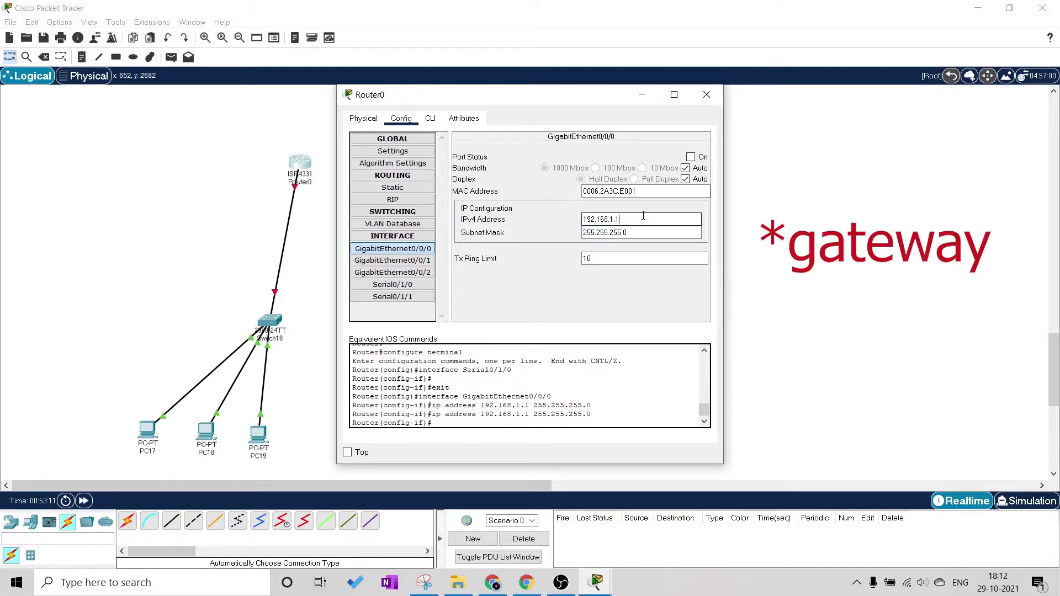
pyautogui.press('Return')
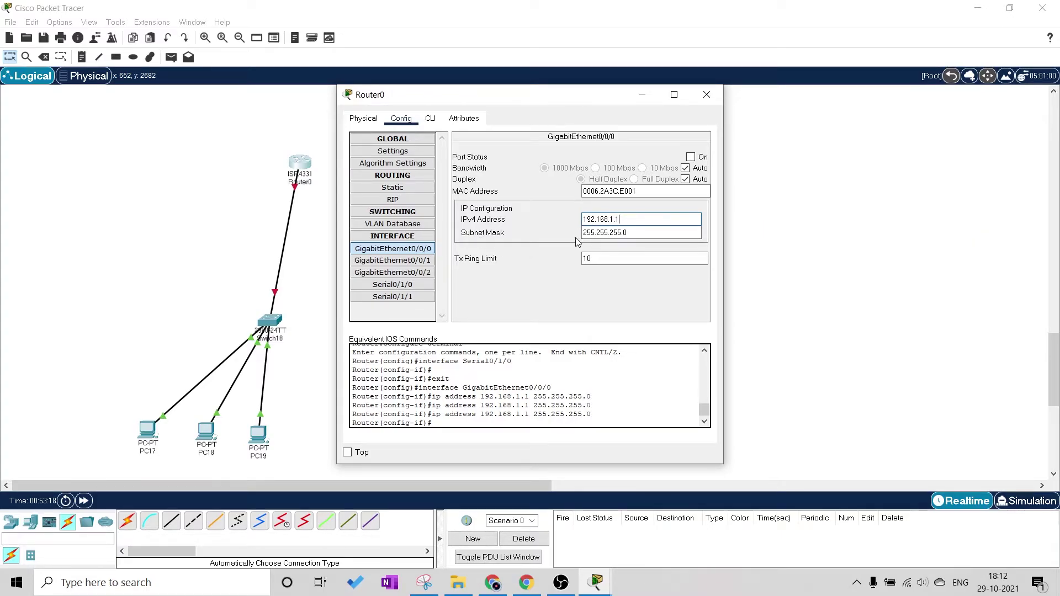
pyautogui.click(690, 157)
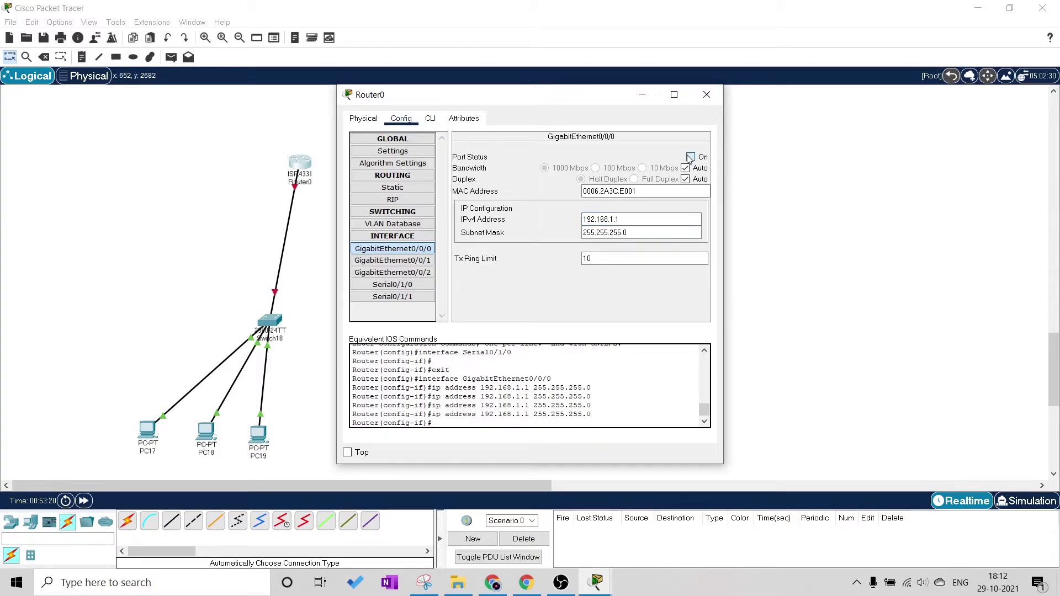
# Set Router0's Serial0/1/0 address to 10.10.0.2 with subnet mask 255.0.0.0 and close the router's window.
pyautogui.click(390, 285)
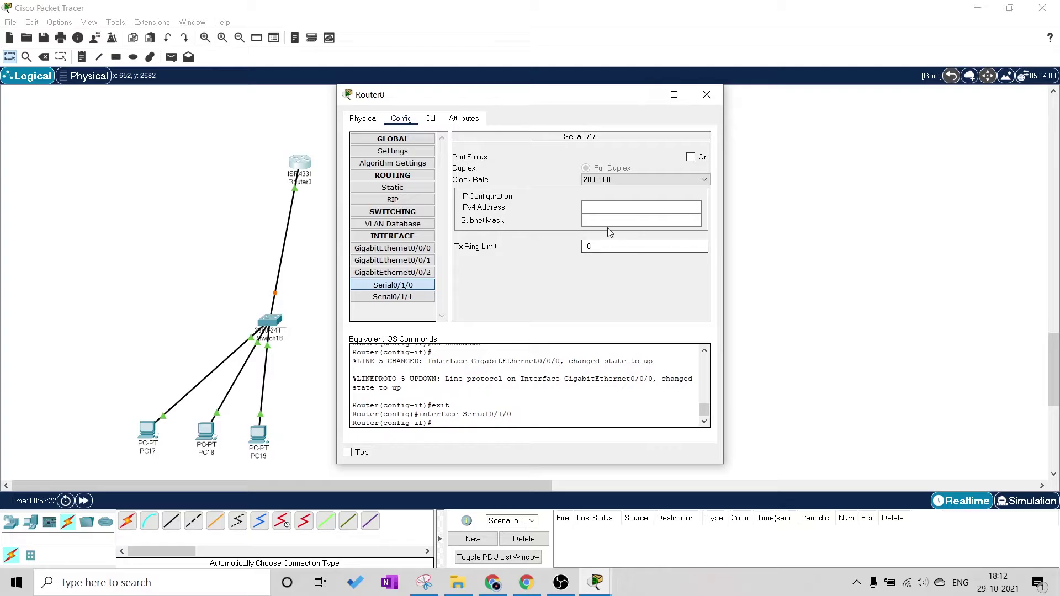
pyautogui.click(607, 208)
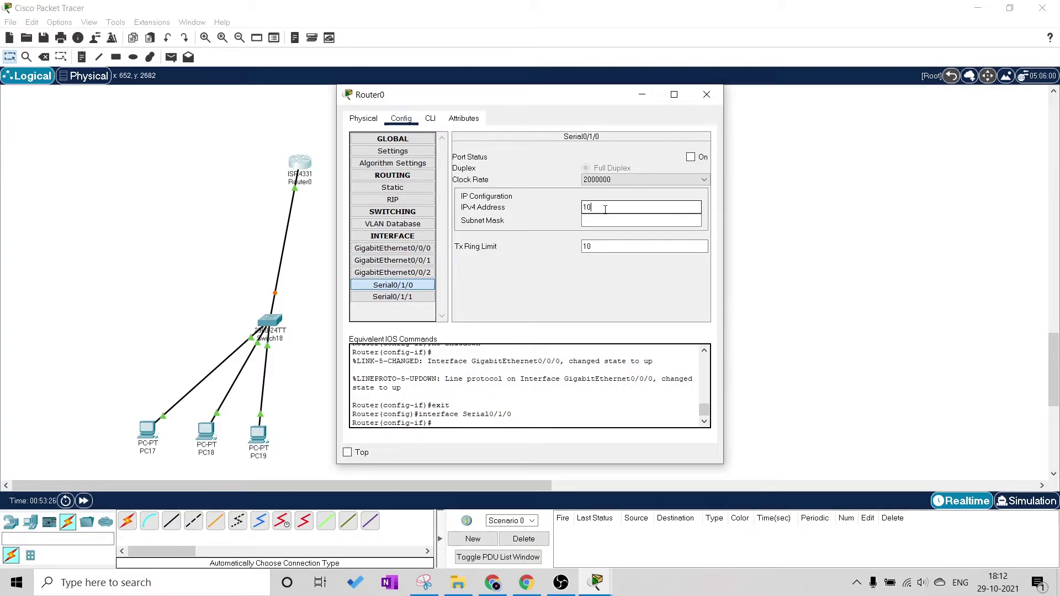
pyautogui.write('10.0')
pyautogui.press('BackSpace')
pyautogui.write('10.0.2')
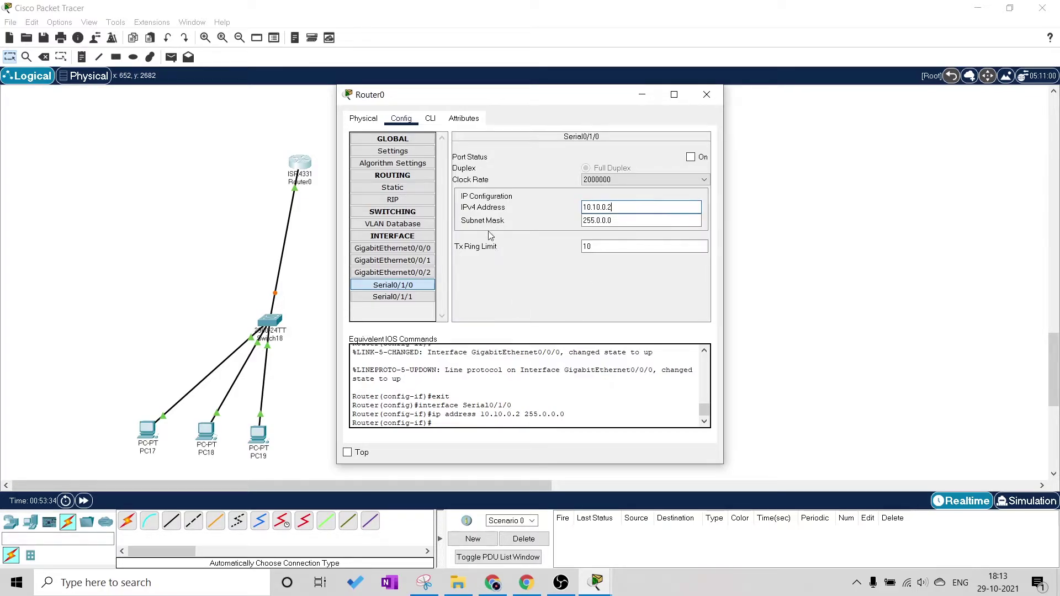
pyautogui.click(705, 94)
# Set Router1's Serial0/1/0 address to 10.10.0.3 with subnet mask 255.0.0.0.
pyautogui.click(557, 172)
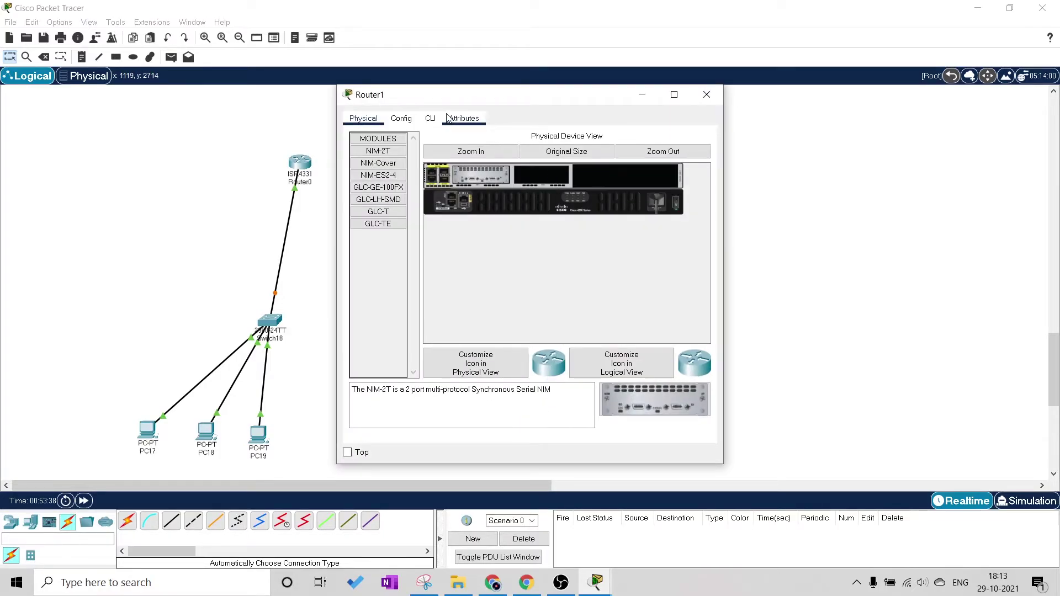
pyautogui.click(401, 119)
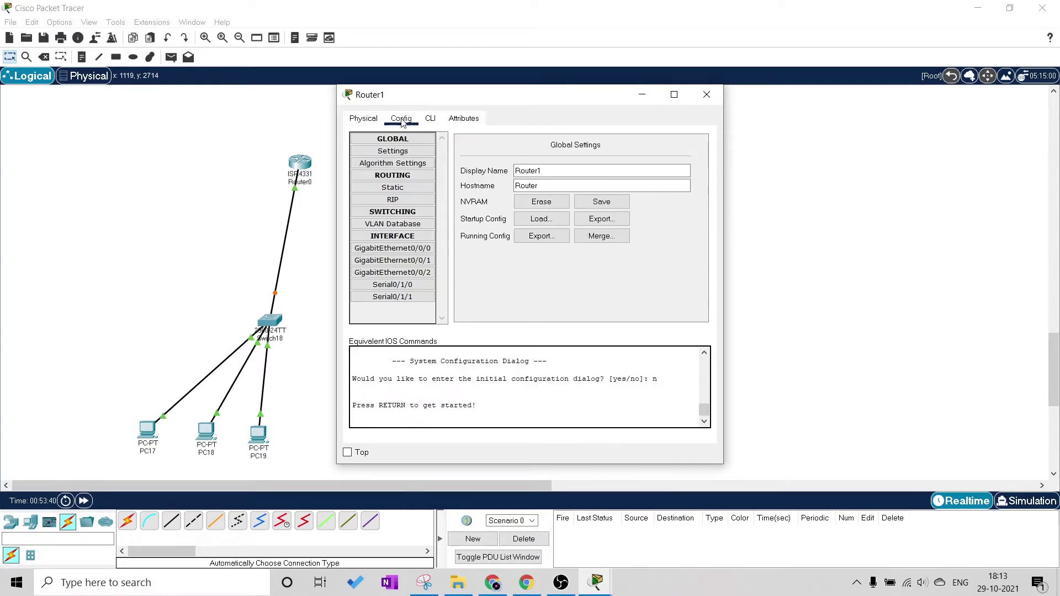
pyautogui.click(393, 285)
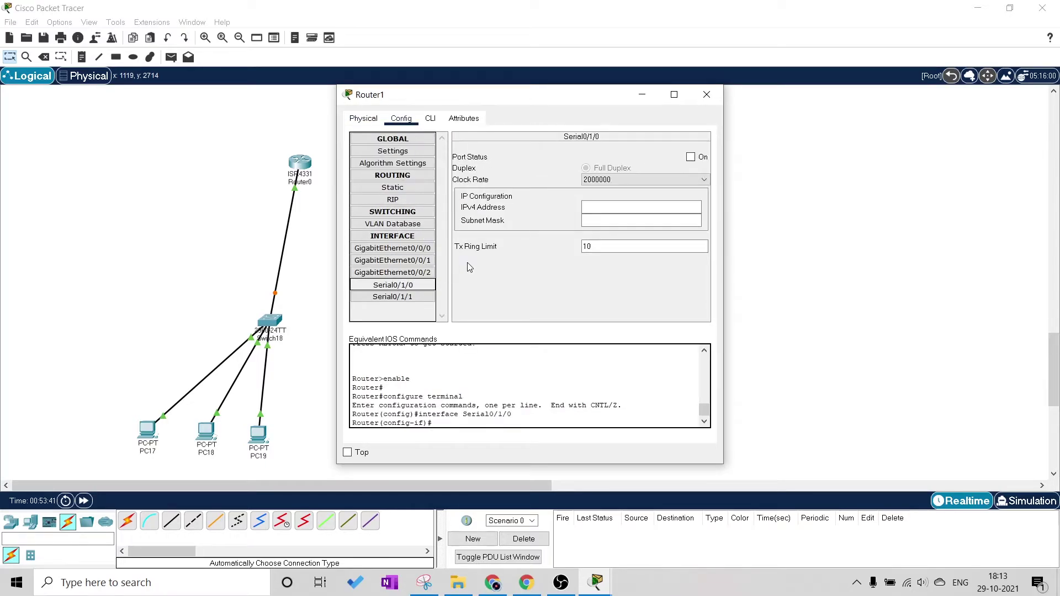
pyautogui.click(598, 210)
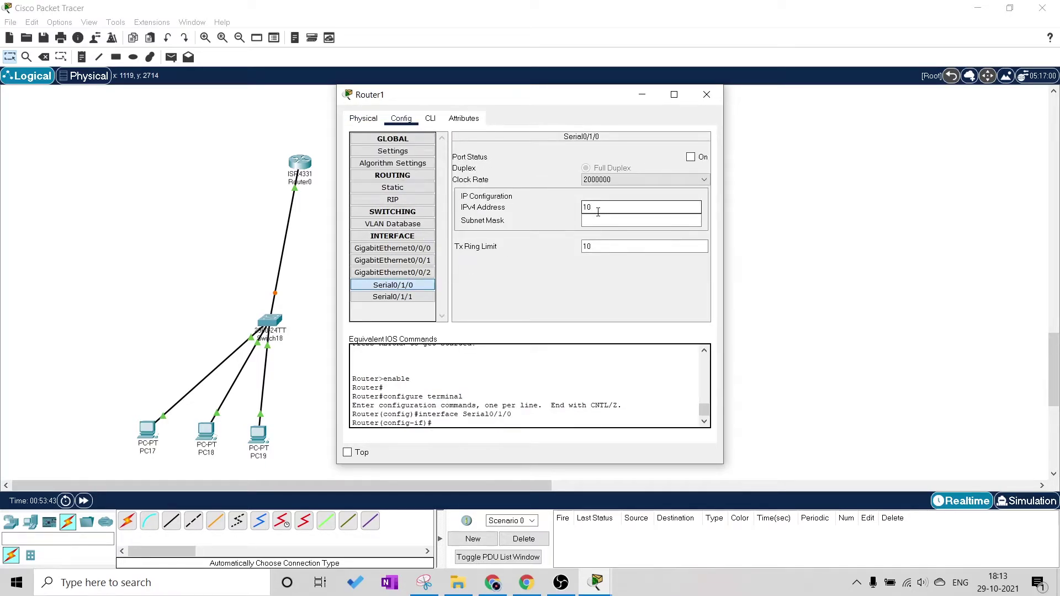
pyautogui.write('10.10.0.3')
pyautogui.press('Tab')
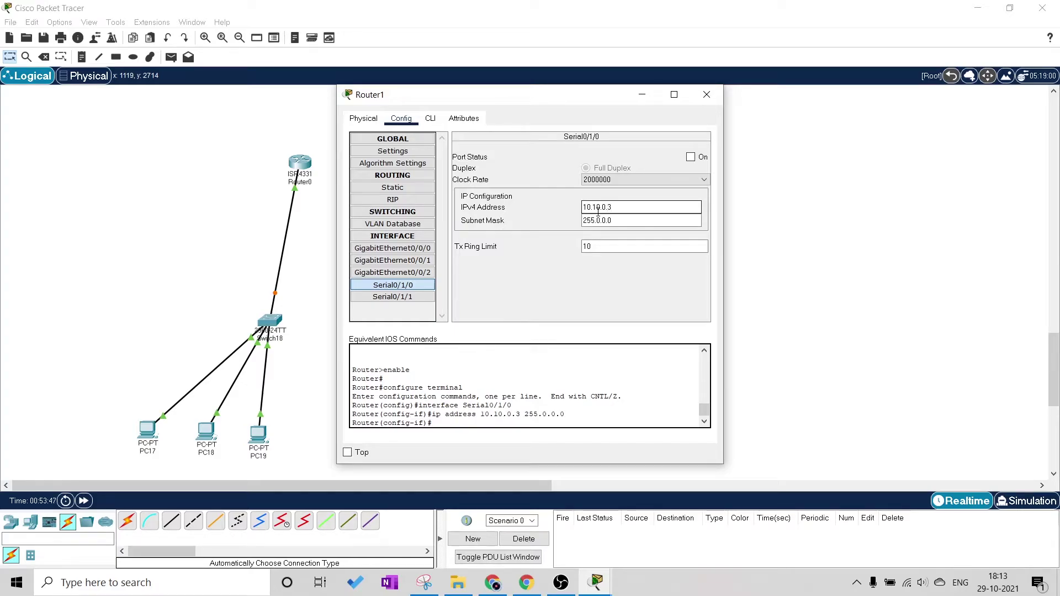
# Set Router1's GigabitEthernet0/0/0 address to 192.168.2.1 with subnet mask 255.255.255.0.
pyautogui.click(392, 248)
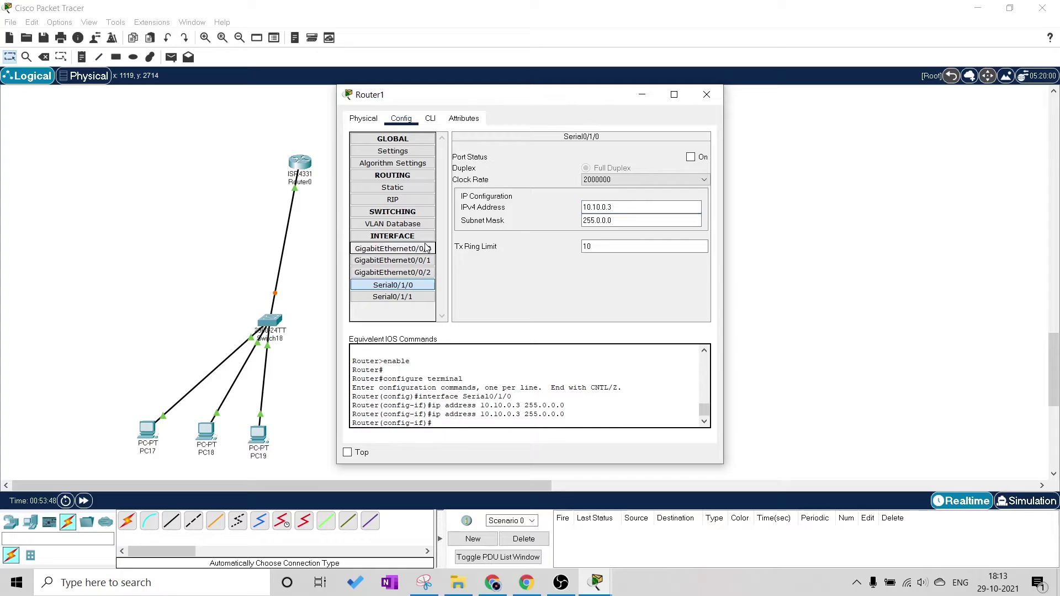
pyautogui.click(633, 215)
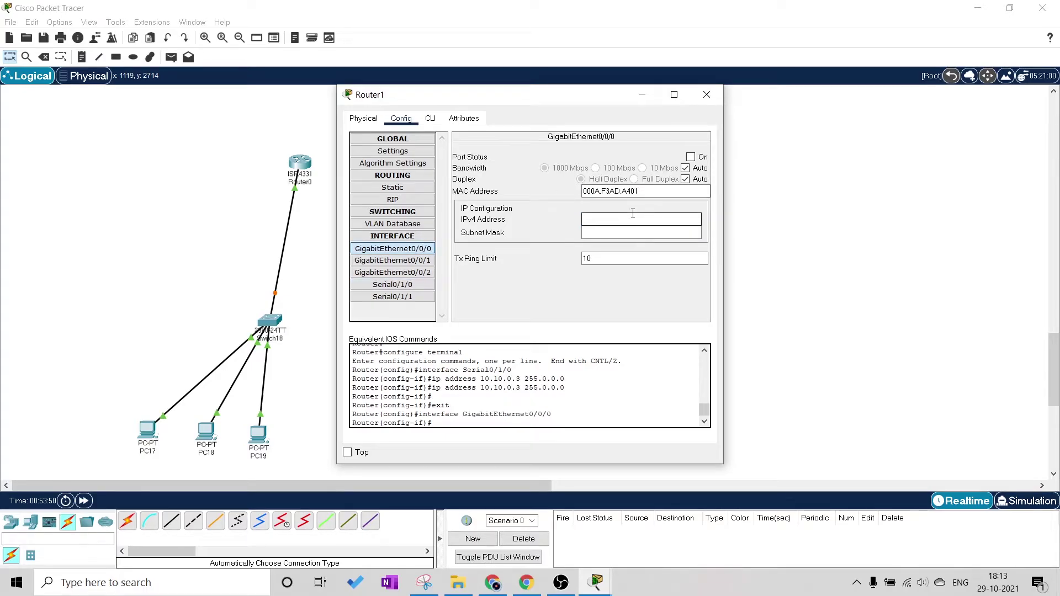
pyautogui.write('192.168.1.1')
pyautogui.press('BackSpace')
pyautogui.press('BackSpace')
pyautogui.write('2.1')
pyautogui.press('Return')
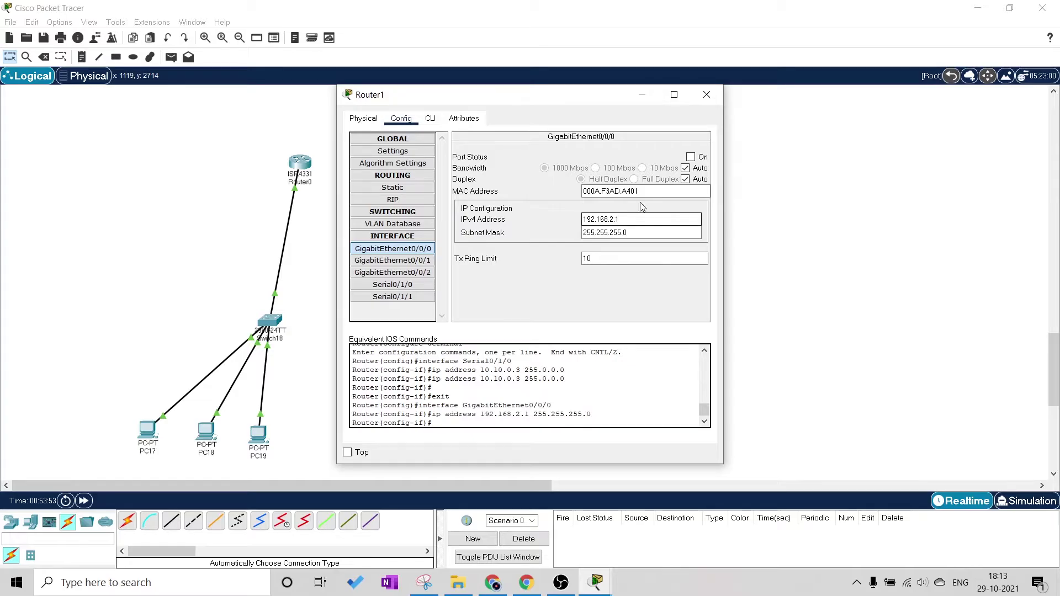
# Turn on the GigabitEthernet0/0/0 and Serial0/1/0 ports of Router1.
pyautogui.click(691, 157)
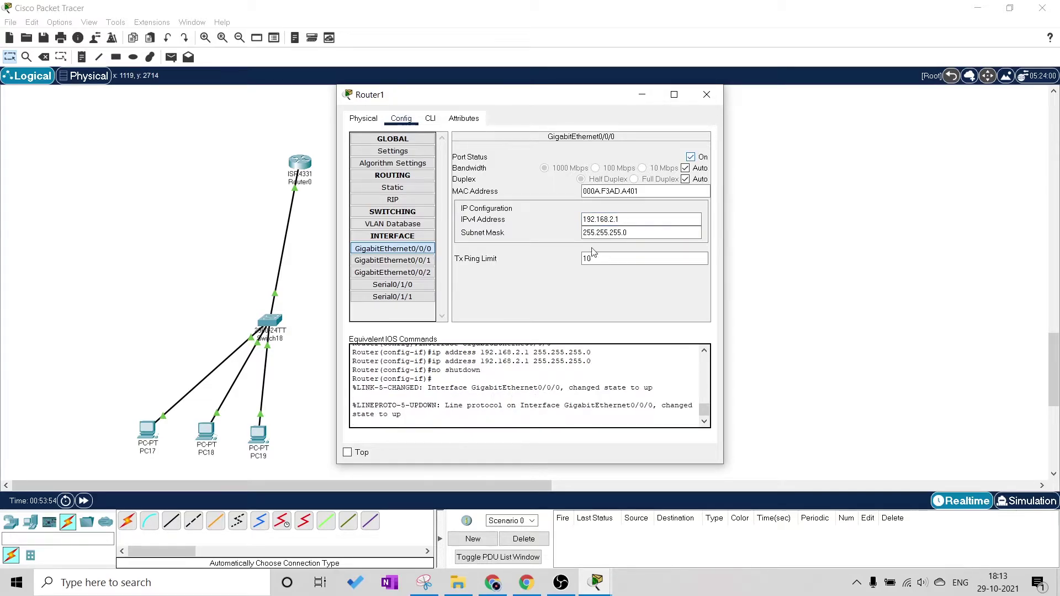
pyautogui.click(393, 285)
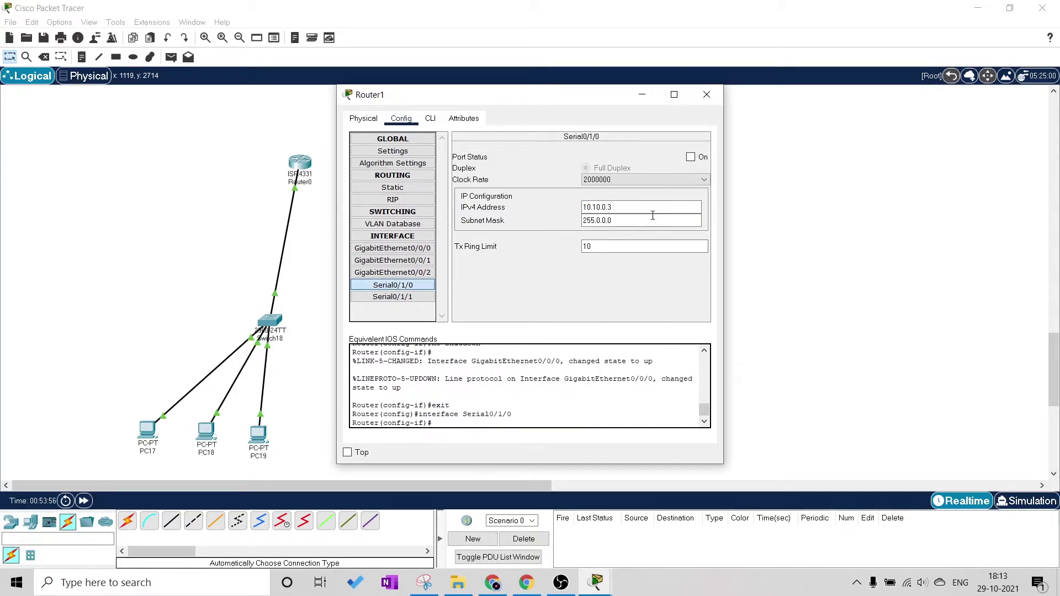
pyautogui.click(691, 157)
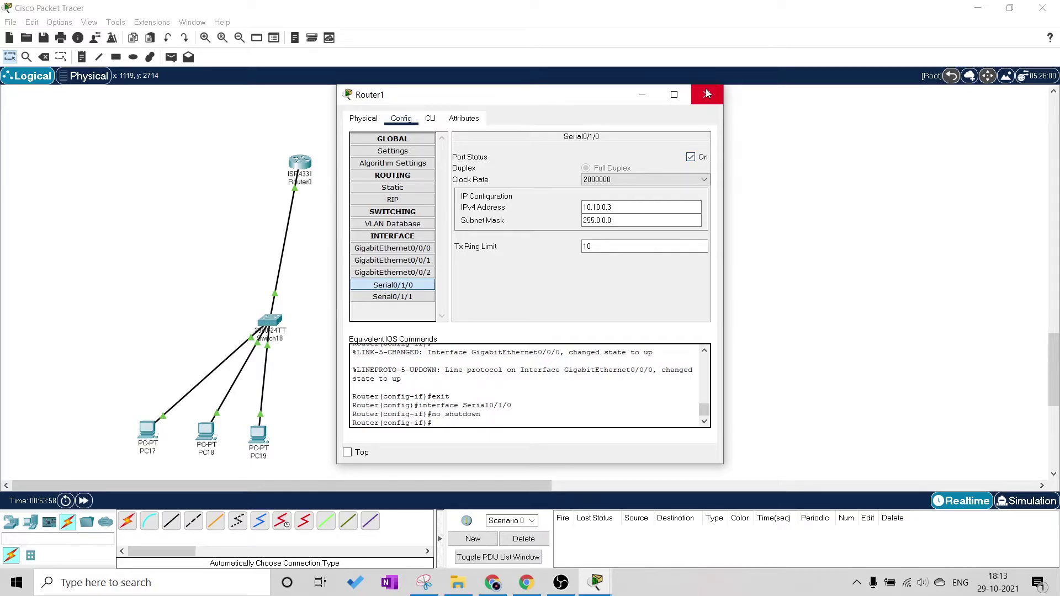
# Turn on the Serial0/1/0 port of Router0 and close the router's window.
pyautogui.click(707, 94)
pyautogui.click(300, 163)
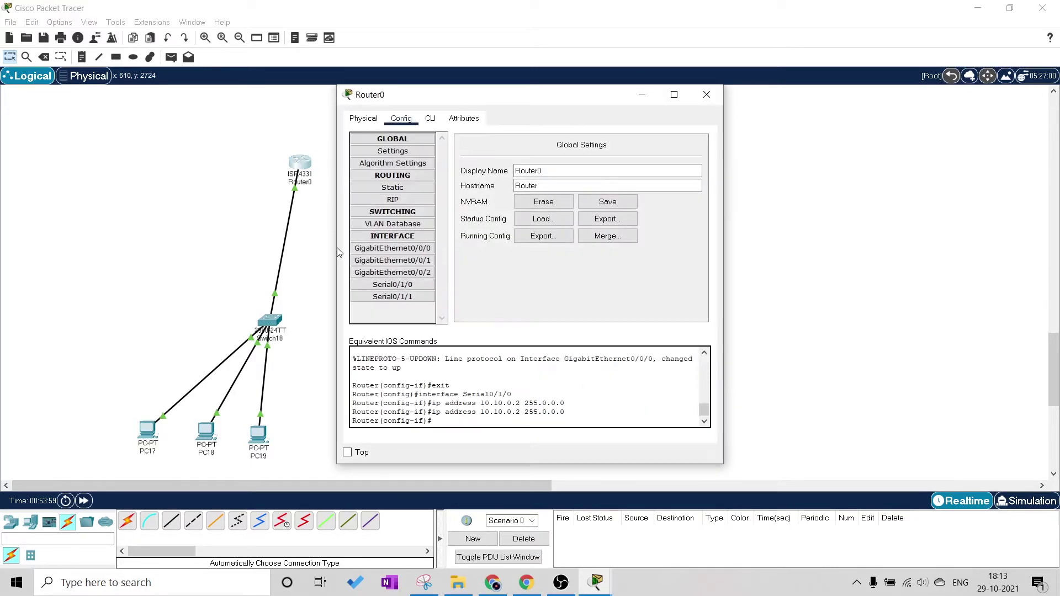
pyautogui.click(393, 285)
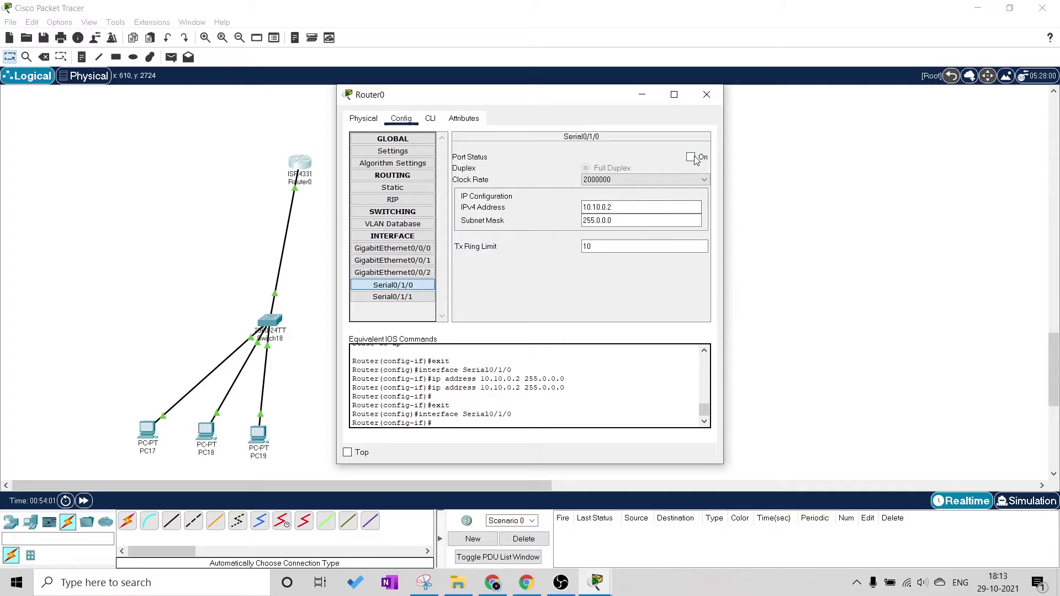
pyautogui.click(690, 158)
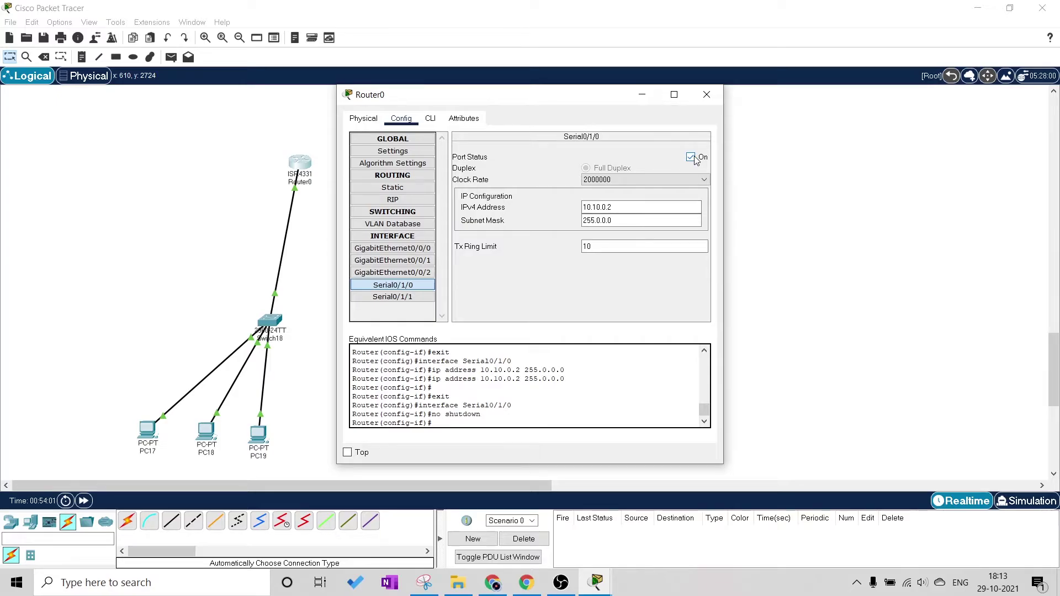
pyautogui.click(705, 96)
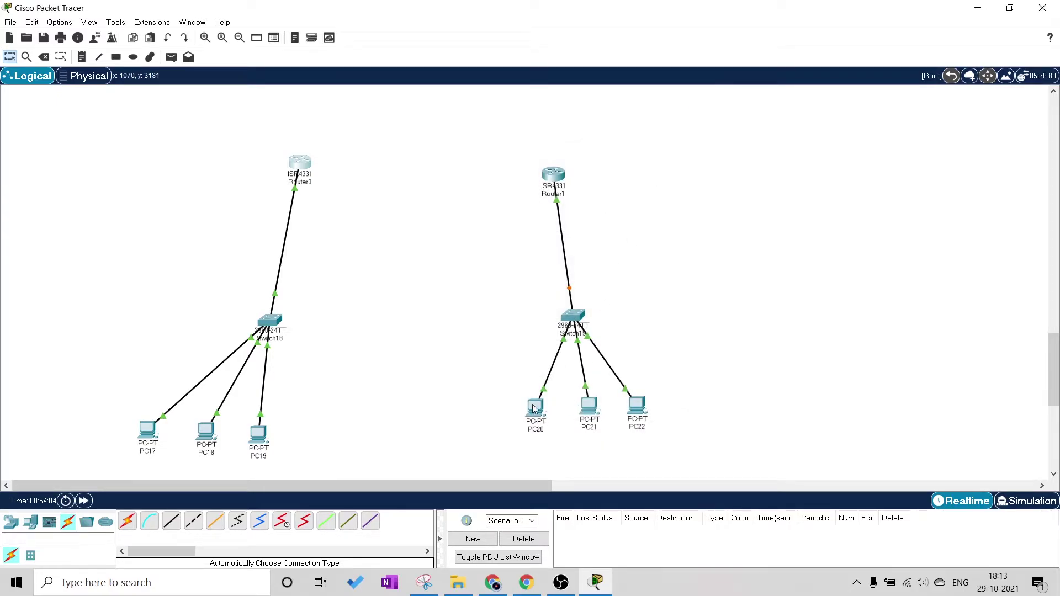
# Give PC20 the static IPv4 address 192.168.2.2 with subnet mask 255.255.255.0 and fill in its default gateway.
pyautogui.click(534, 406)
pyautogui.click(400, 118)
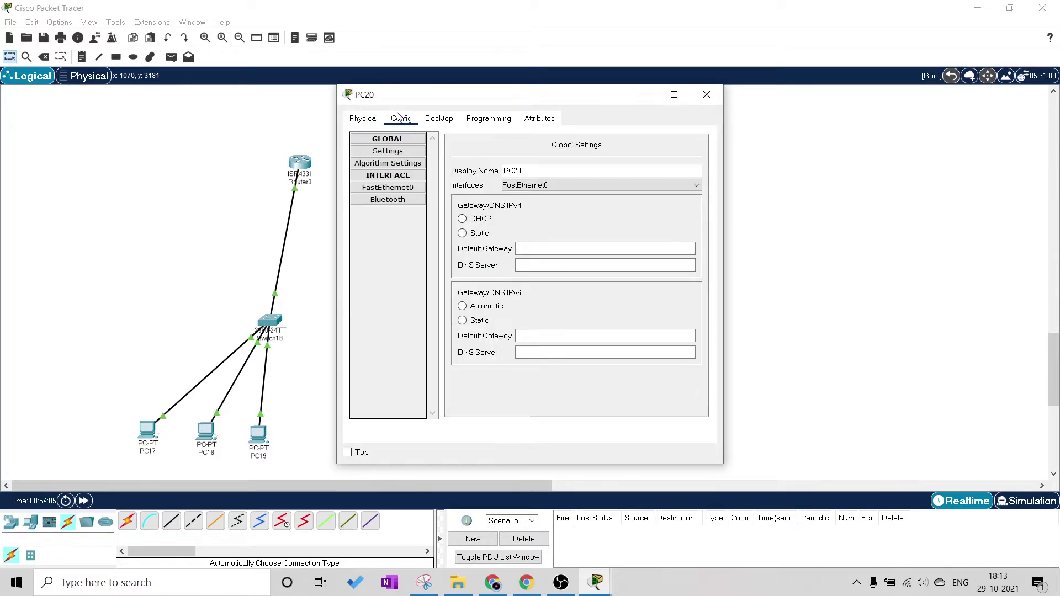
pyautogui.click(438, 118)
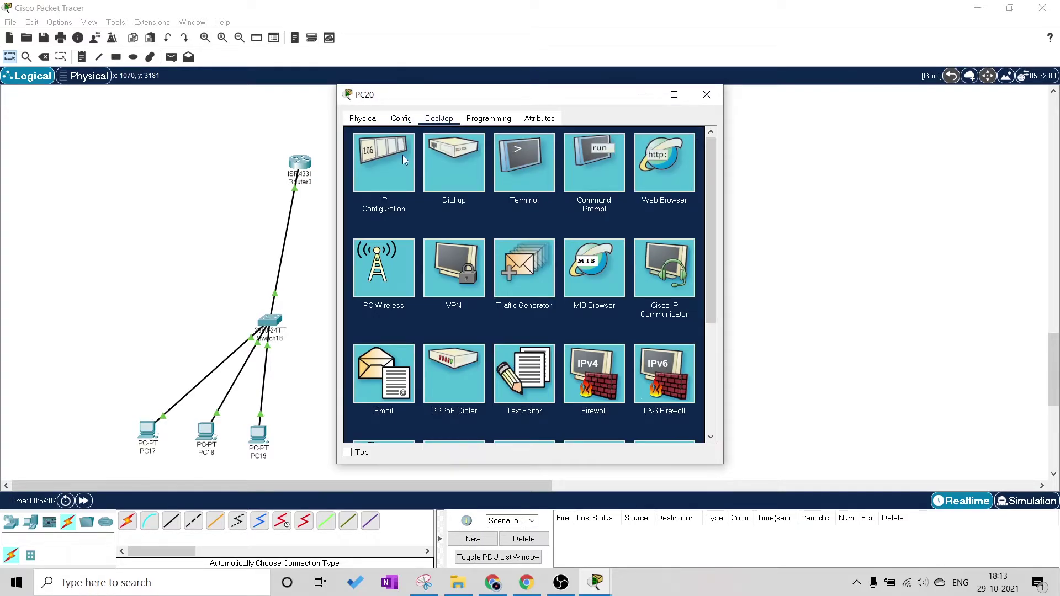
pyautogui.click(389, 152)
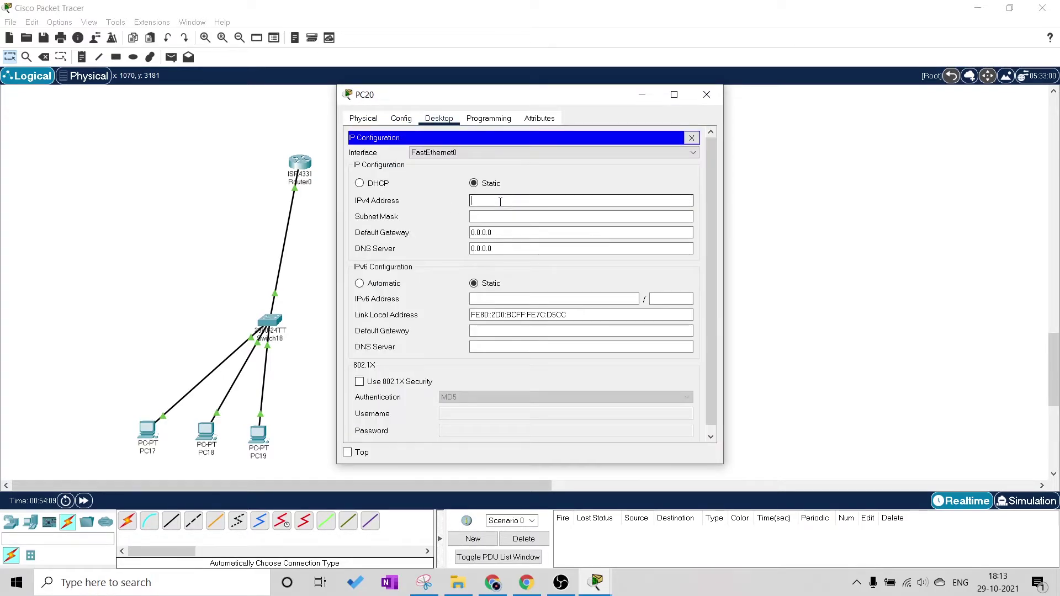
pyautogui.write('192.168.')
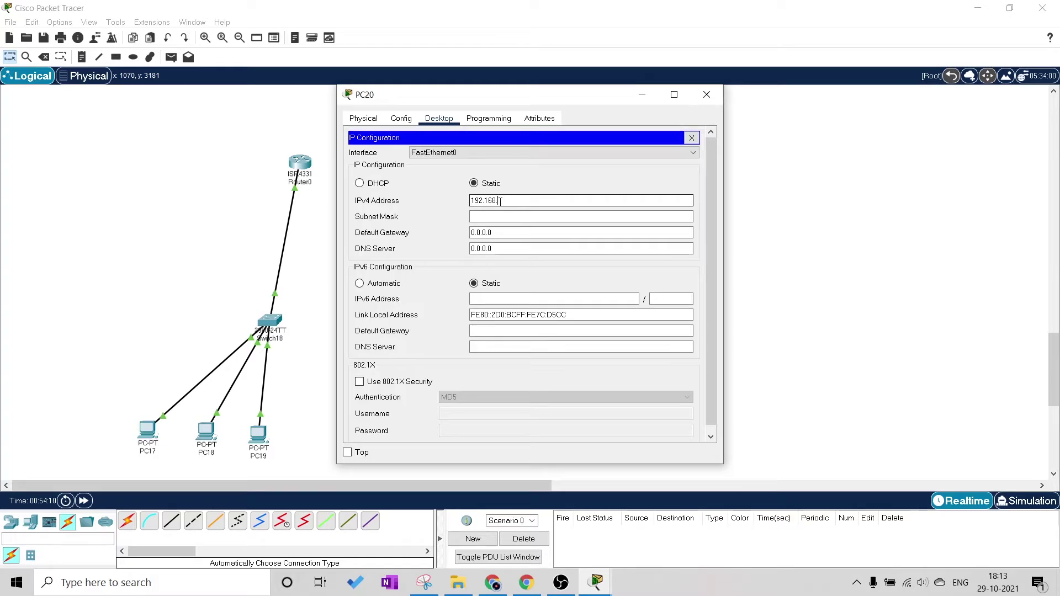
pyautogui.write('2.2')
pyautogui.click(502, 233)
pyautogui.doubleClick(501, 232)
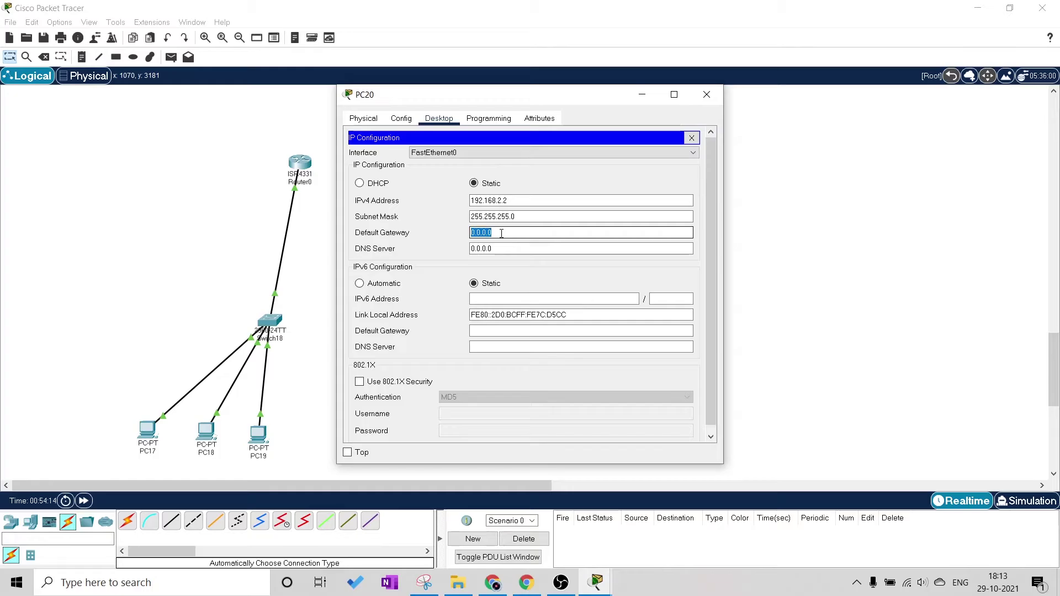
pyautogui.write('192.168.1')
pyautogui.doubleClick(514, 235)
pyautogui.click(706, 103)
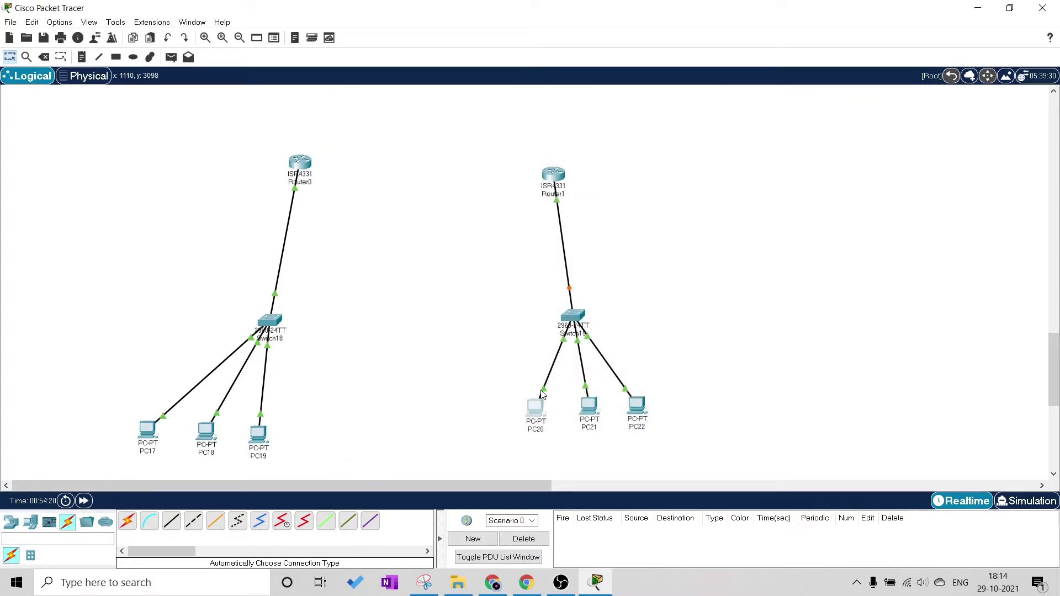
# Give PC21 the static IPv4 address 192.168.2.3 with subnet mask 255.255.255.0 and default gateway 192.168.2.1.
pyautogui.click(588, 407)
pyautogui.click(439, 119)
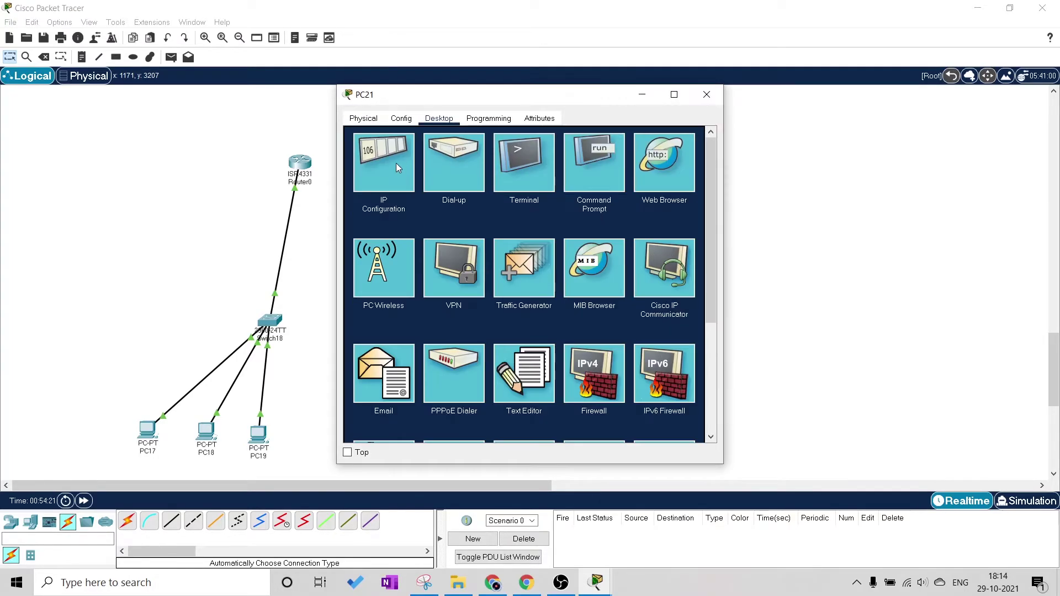
pyautogui.click(381, 167)
pyautogui.click(485, 200)
pyautogui.write('192.168.2.1')
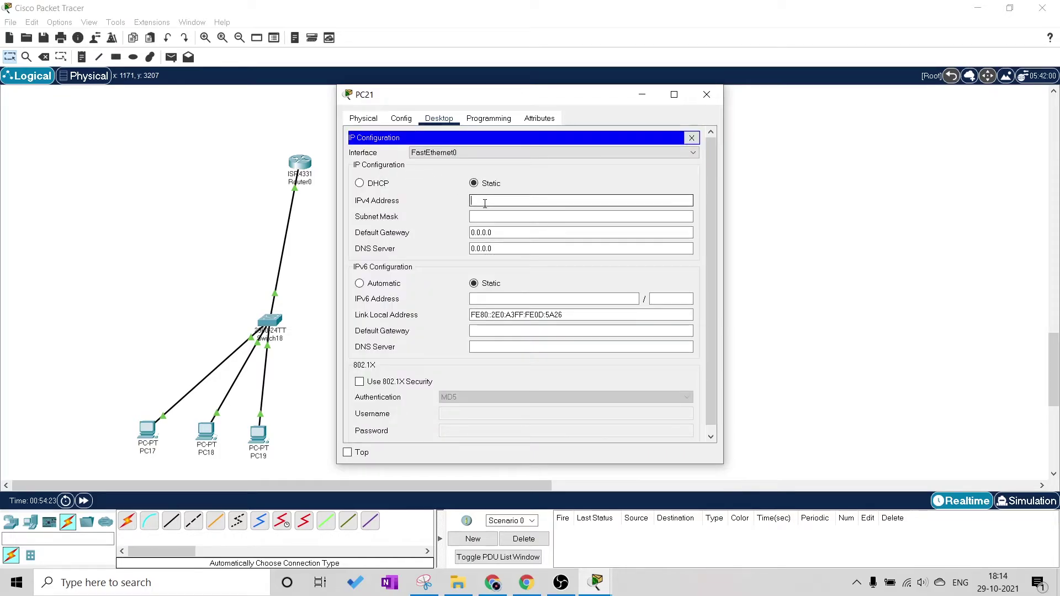
pyautogui.press('BackSpace')
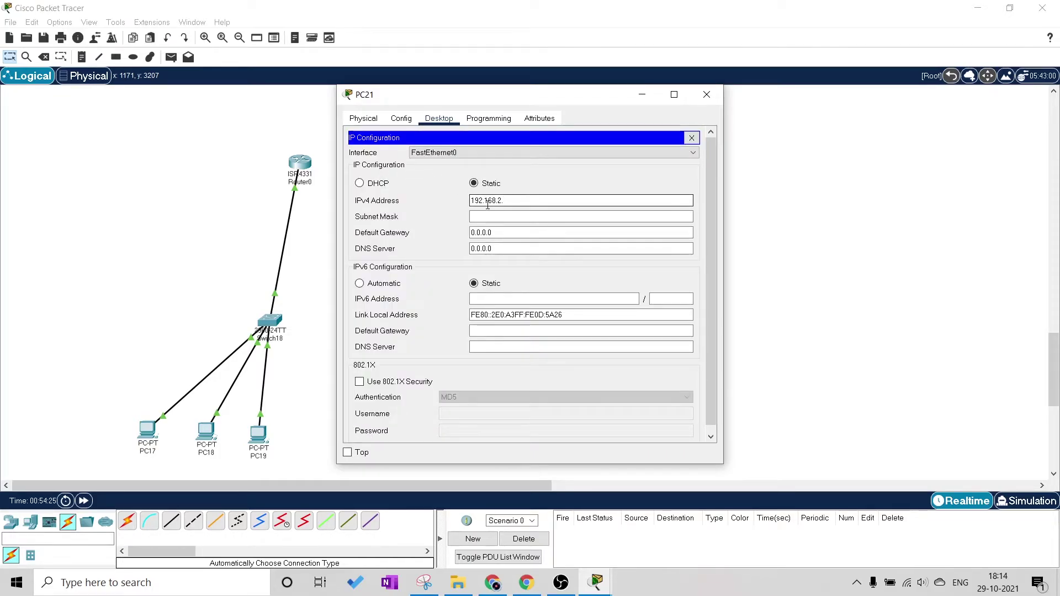
pyautogui.write('3')
pyautogui.click(494, 217)
pyautogui.doubleClick(495, 232)
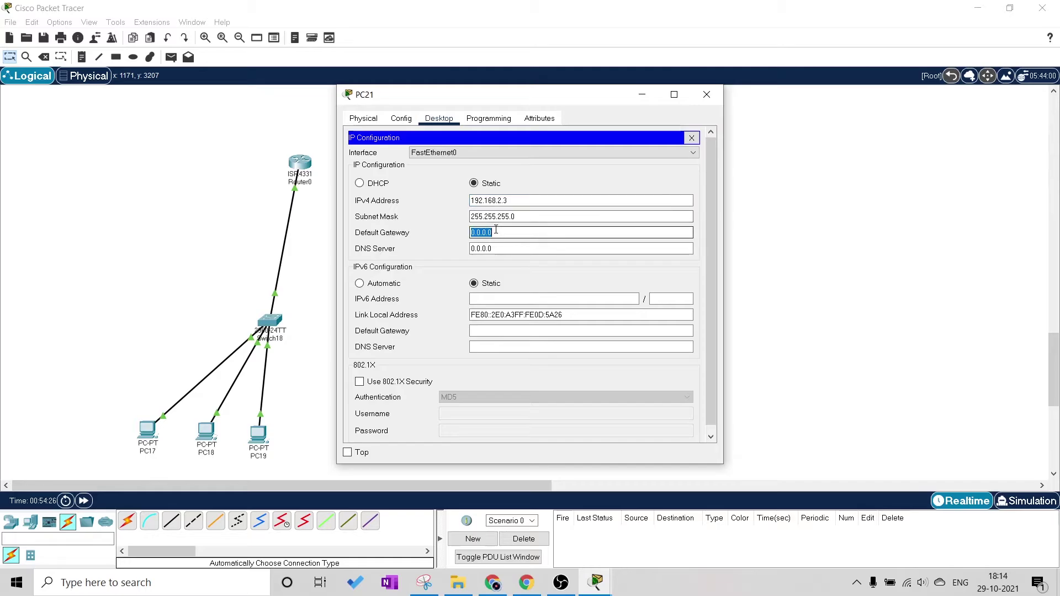
pyautogui.write('192.168.2.1')
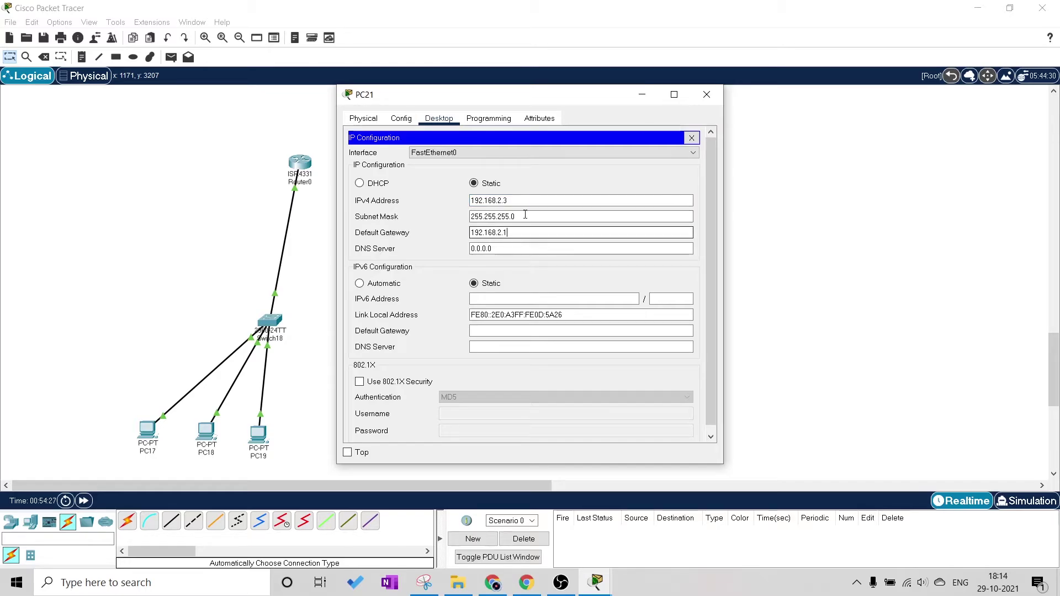
pyautogui.click(707, 95)
# Give PC22 the static IPv4 address 192.168.2.4 with subnet mask 255.255.255.0 and default gateway 192.168.2.1.
pyautogui.click(638, 407)
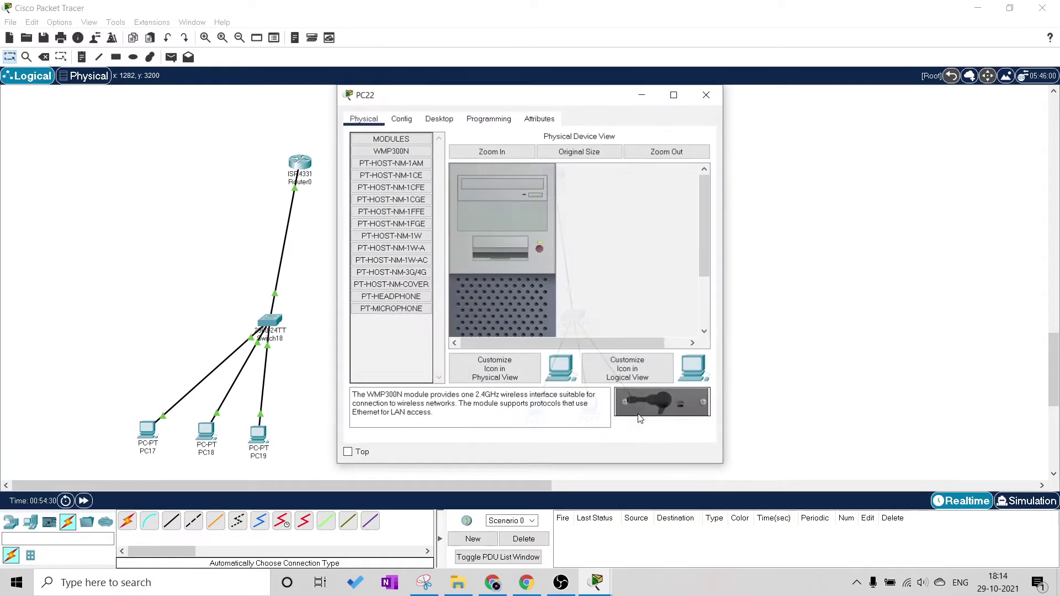
pyautogui.click(438, 119)
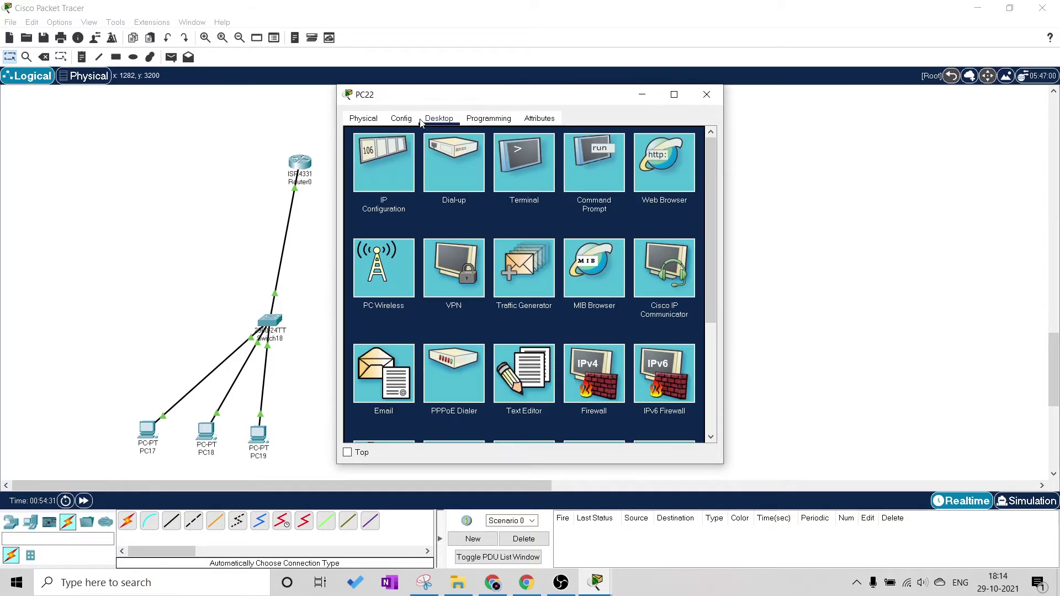
pyautogui.click(379, 176)
pyautogui.click(495, 201)
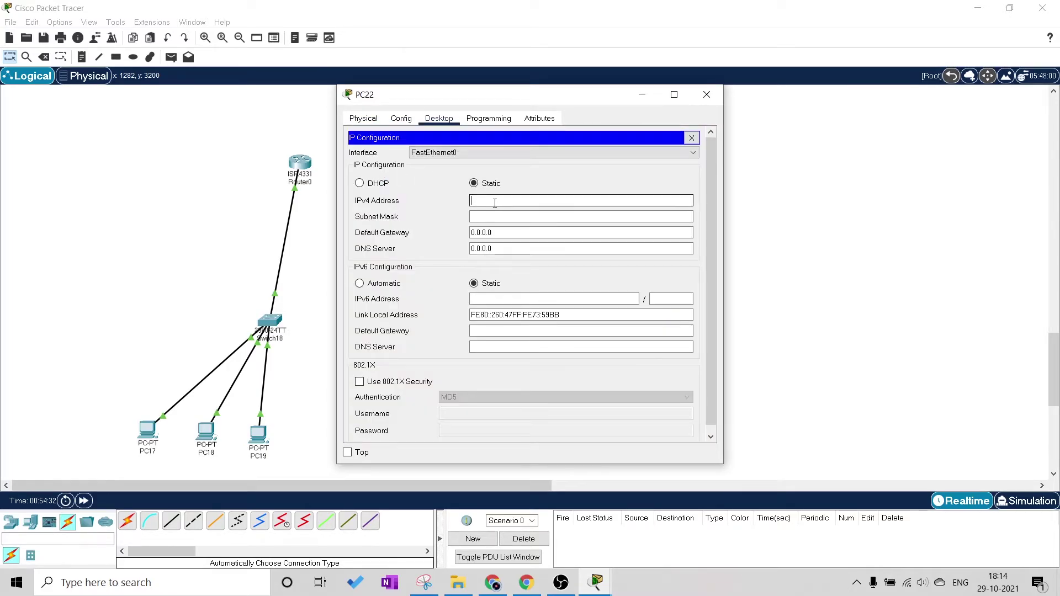
pyautogui.write('192.168.2.1')
pyautogui.press('BackSpace')
pyautogui.write('4')
pyautogui.click(498, 217)
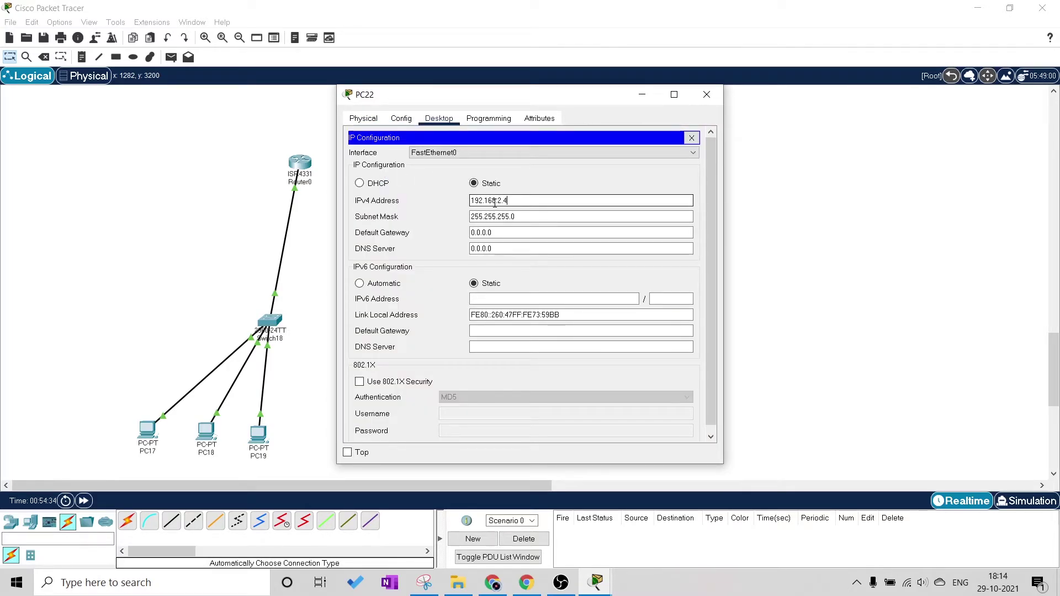
pyautogui.click(500, 230)
pyautogui.doubleClick(499, 230)
pyautogui.write('192.168.2.1')
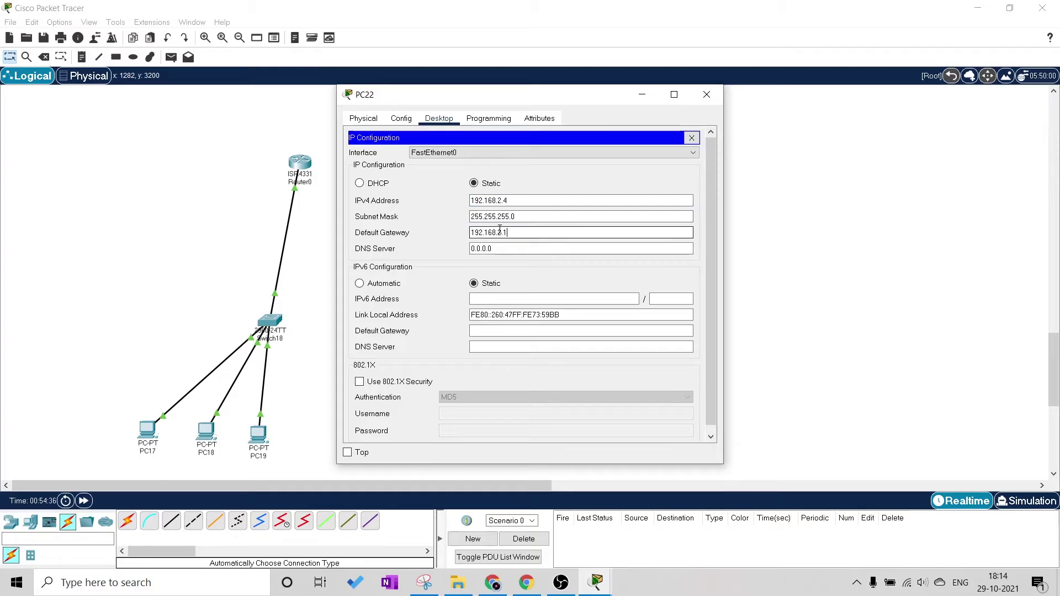
pyautogui.click(707, 94)
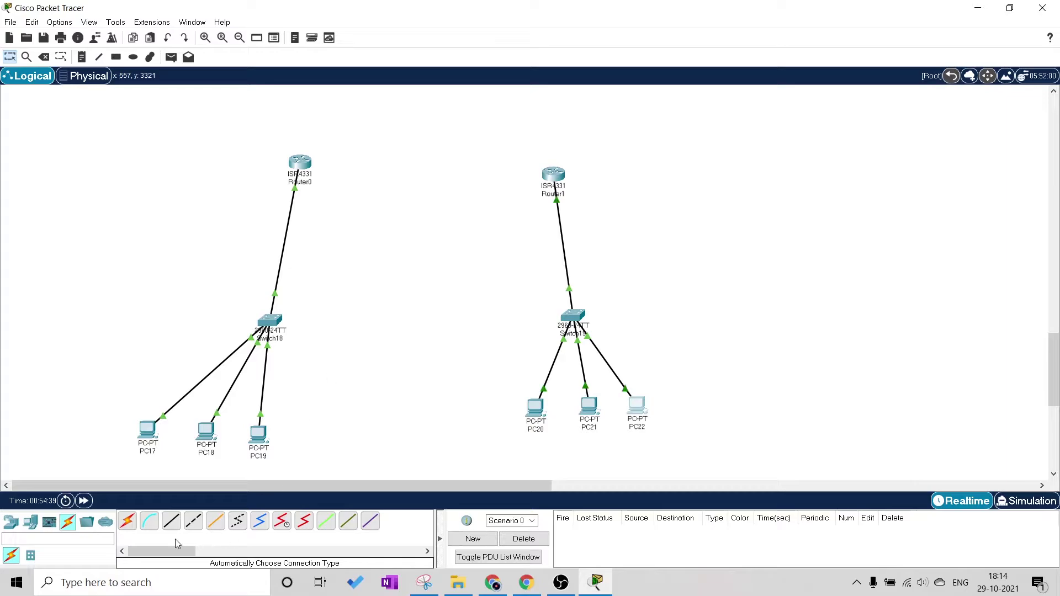
# Connect Router0 to Router1 using the automatically chosen connection type.
pyautogui.click(128, 522)
pyautogui.click(304, 161)
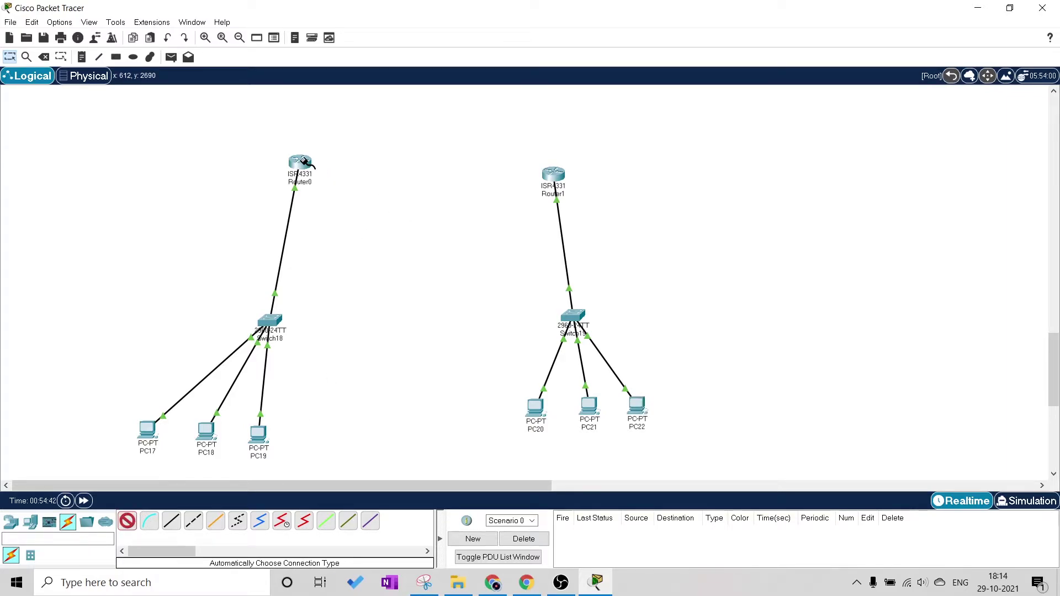
pyautogui.click(551, 179)
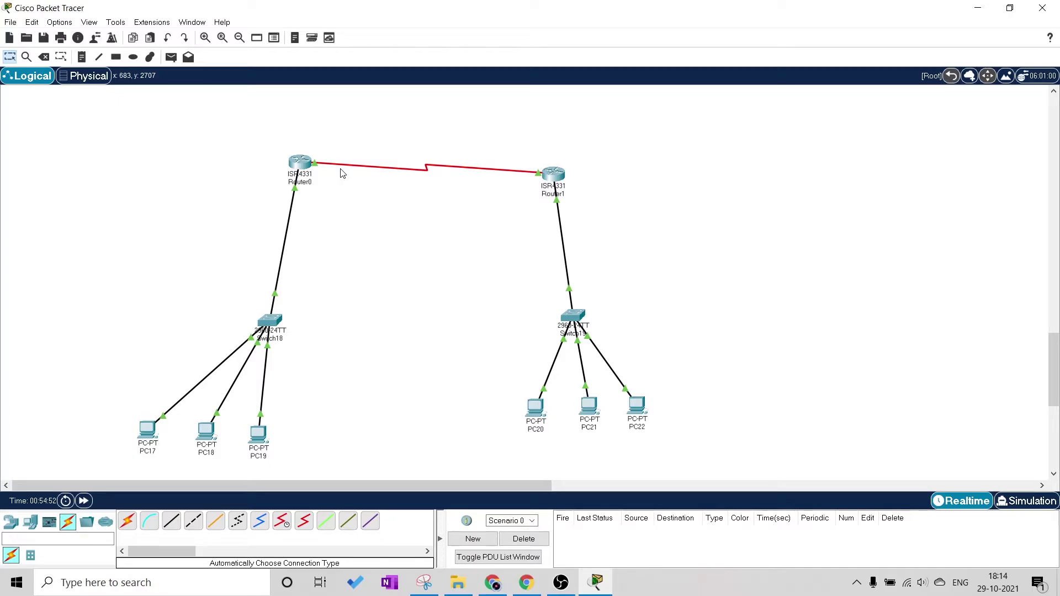
# Enter network 192.168.2.0 with mask 255.255.255.0 for a static route on Router0.
pyautogui.click(312, 164)
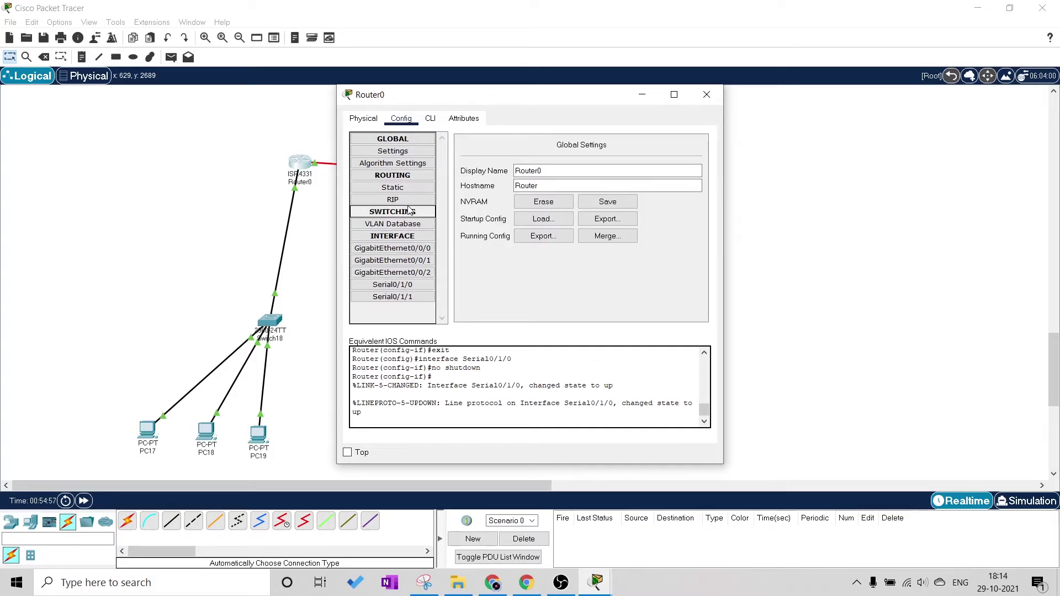
pyautogui.click(393, 200)
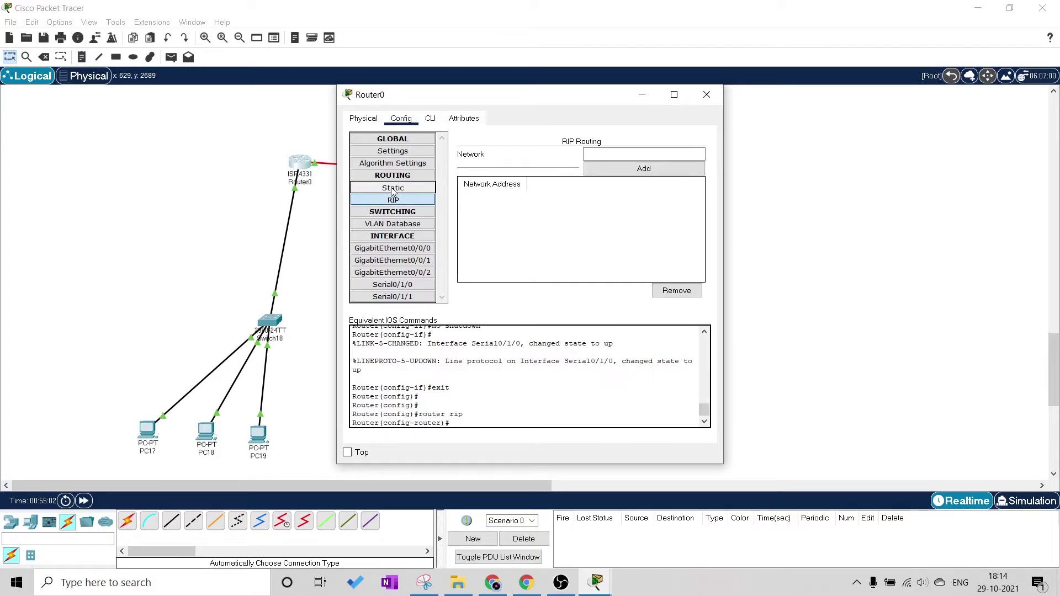
pyautogui.click(393, 189)
pyautogui.click(516, 158)
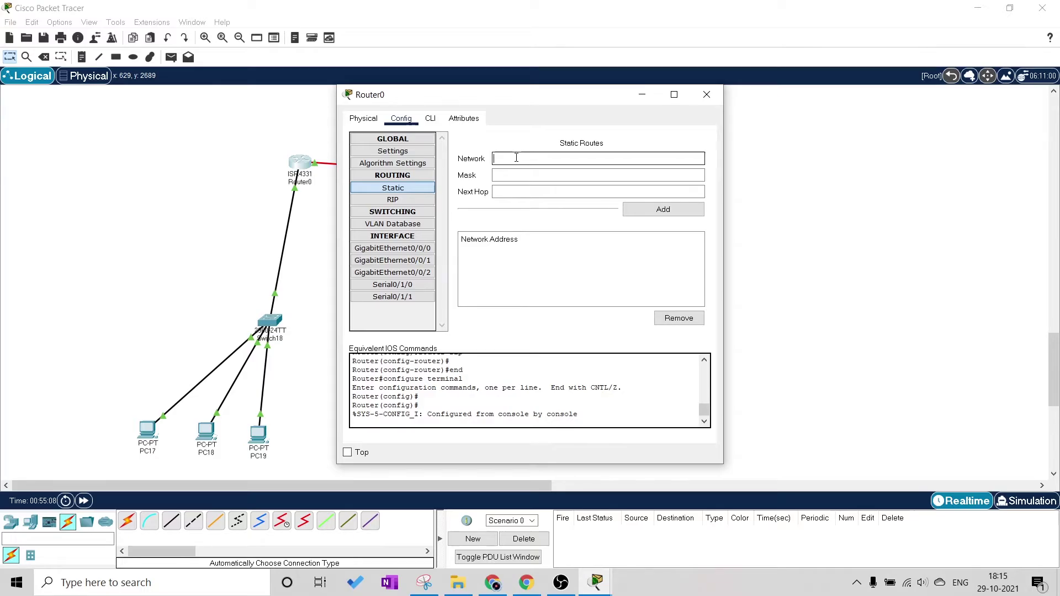
pyautogui.write('192.168.2.1')
pyautogui.press('BackSpace')
pyautogui.write('0')
pyautogui.click(563, 175)
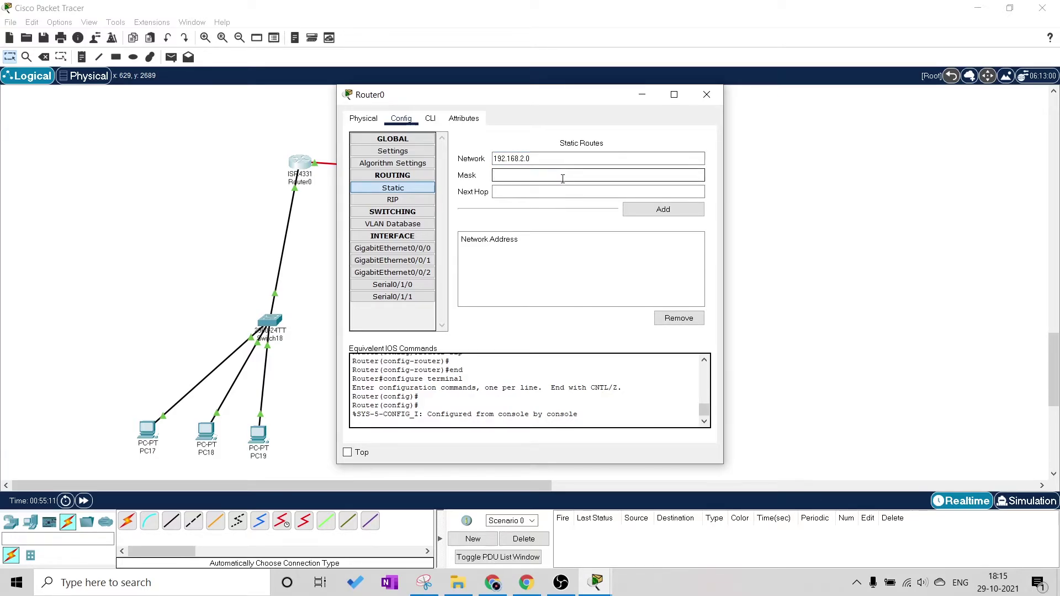
pyautogui.click(561, 157)
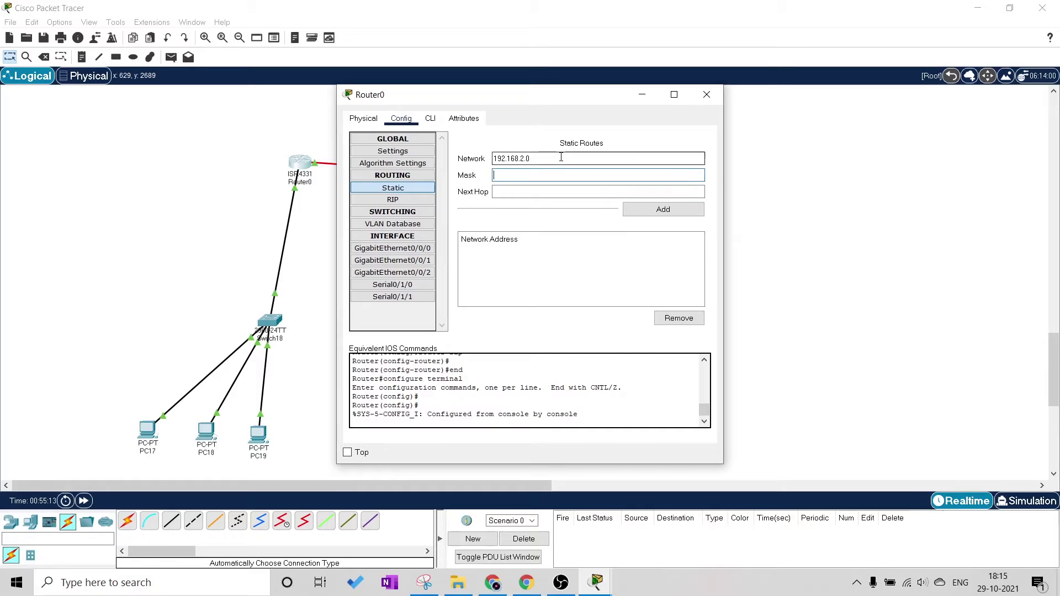
pyautogui.click(545, 175)
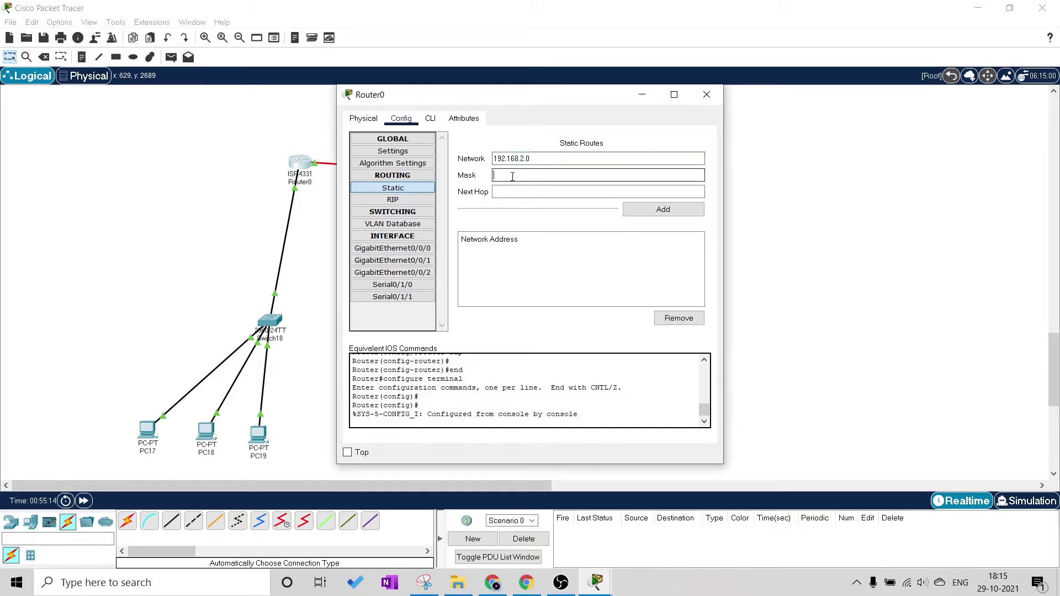
pyautogui.write('255.255.255.0')
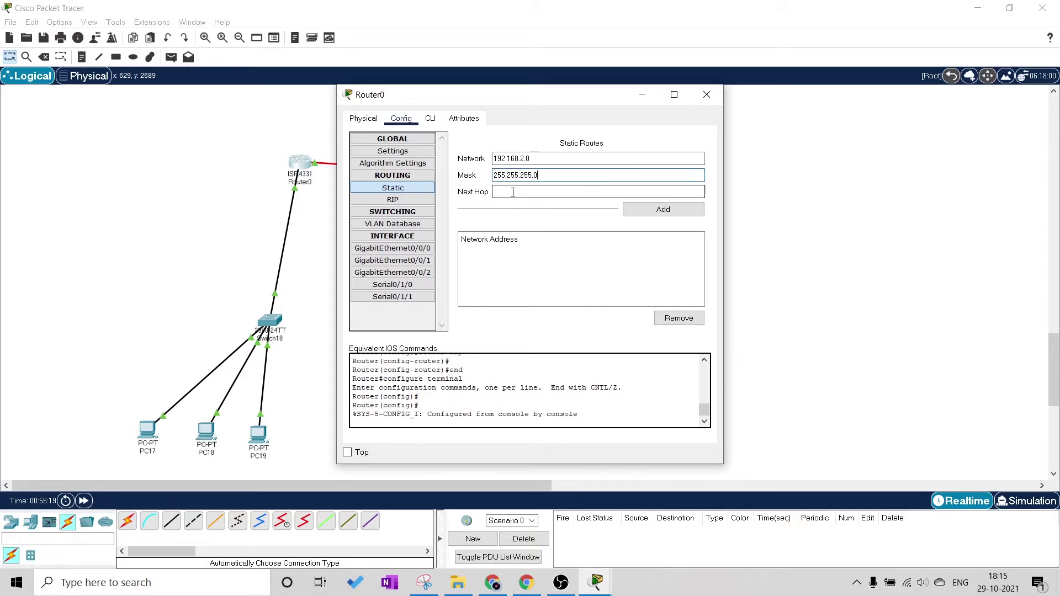
# Set the static route's next hop to 10.10.0.3 and add the route to Router0.
pyautogui.click(513, 192)
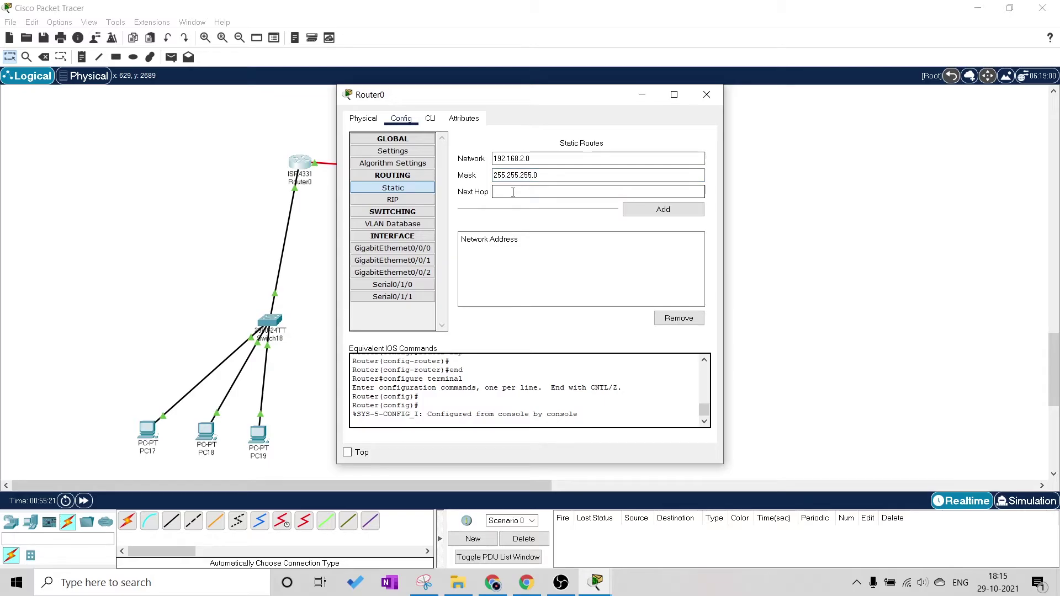
pyautogui.write('10.10.')
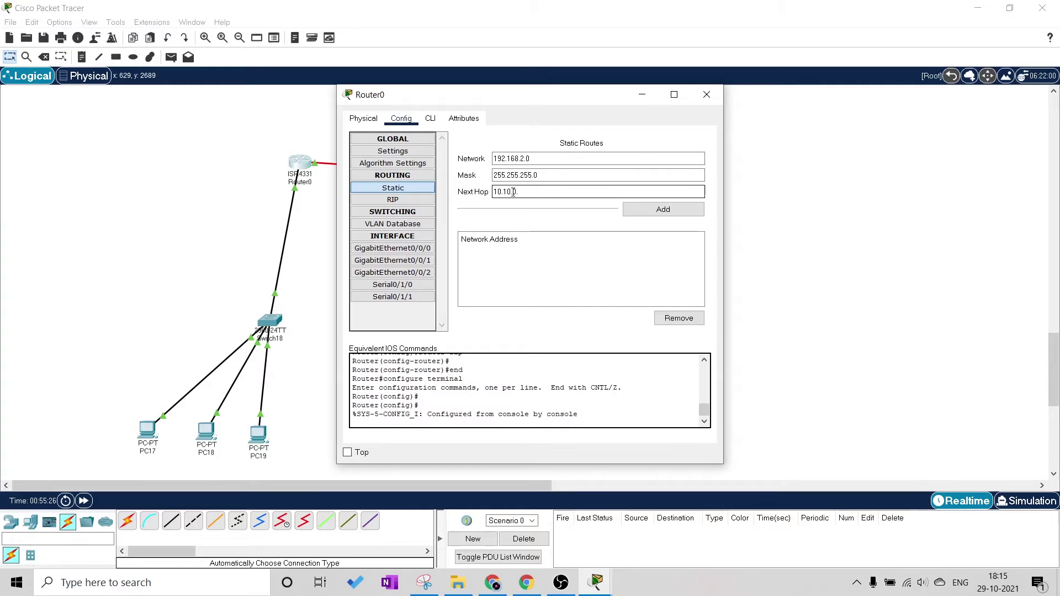
pyautogui.write('0.3')
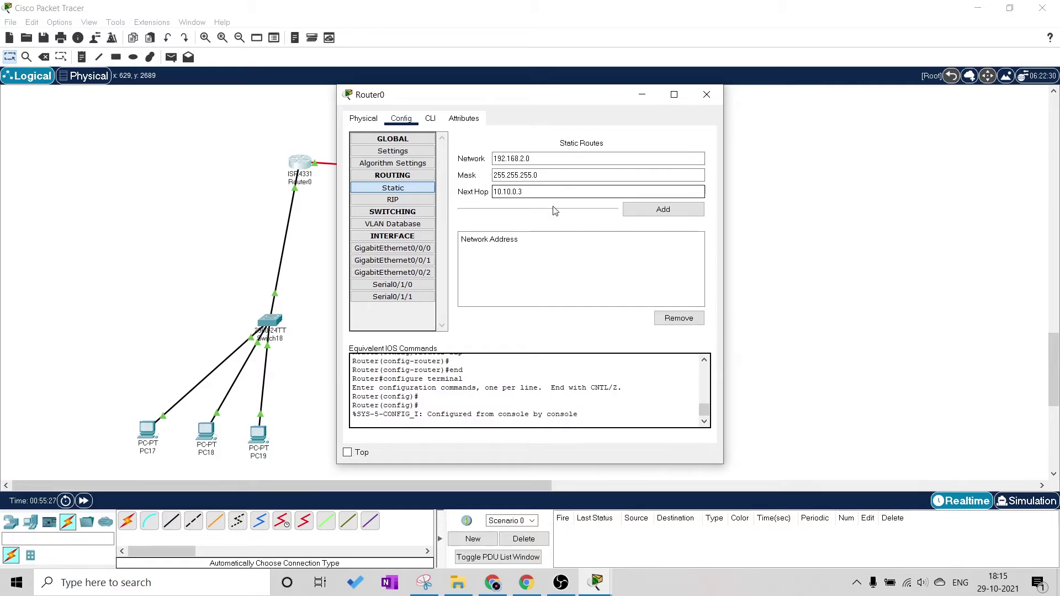
pyautogui.click(641, 212)
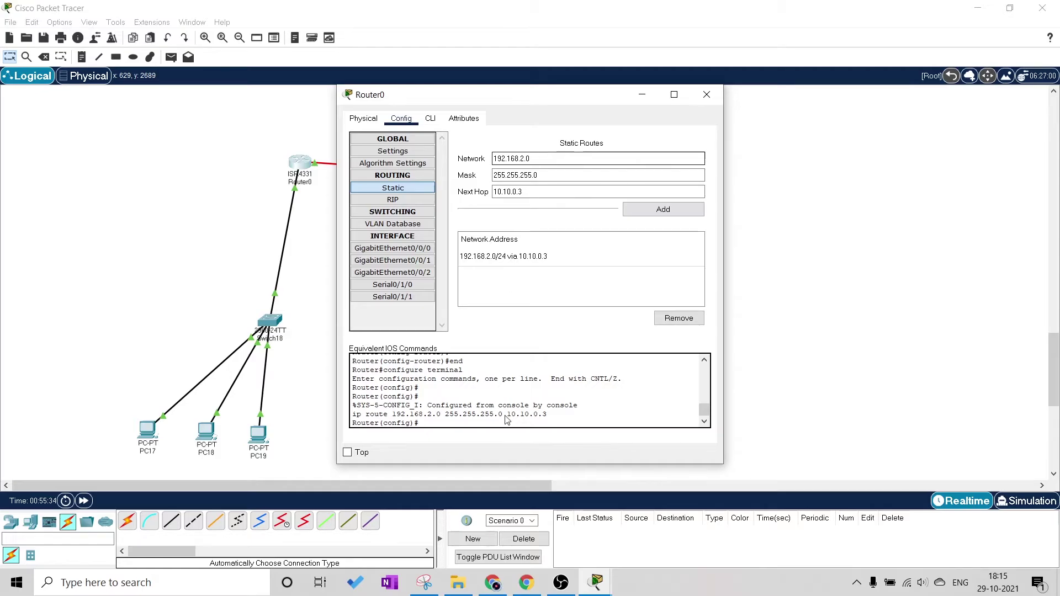
# Switch to the Snipping Tool to view the reference network diagram and its IP addresses.
pyautogui.click(430, 583)
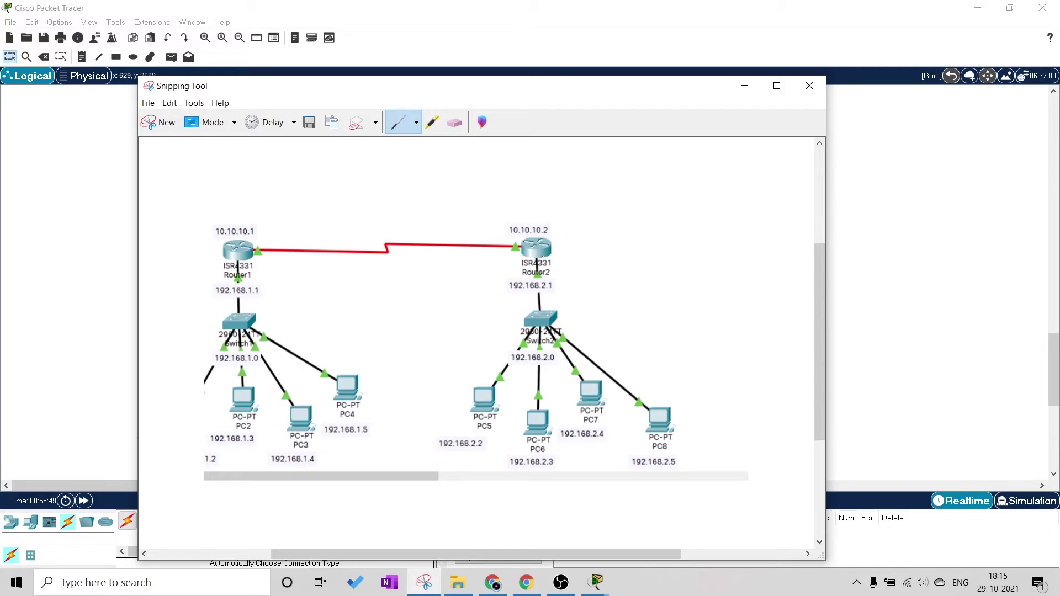
# Put the reference diagram away, keeping the snip open, and close Router0's configuration window in Cisco Packet Tracer.
pyautogui.click(810, 85)
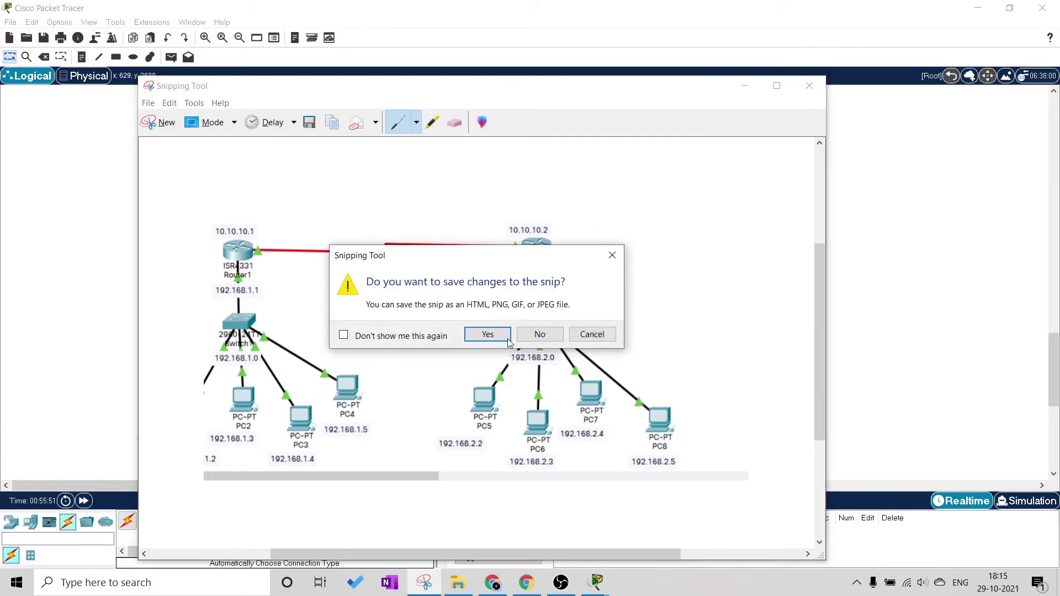
pyautogui.click(613, 255)
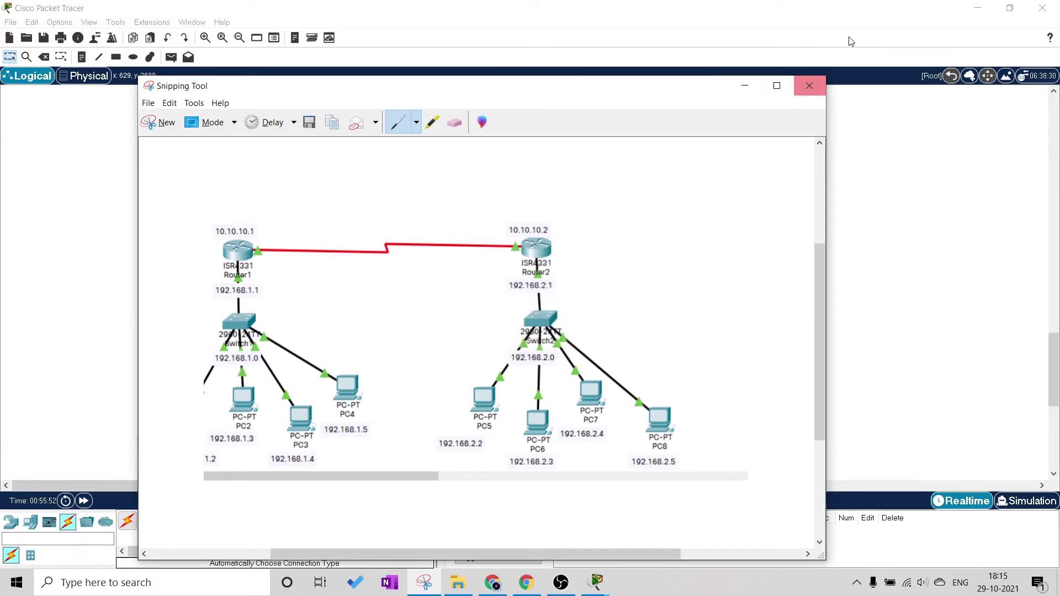
pyautogui.click(745, 86)
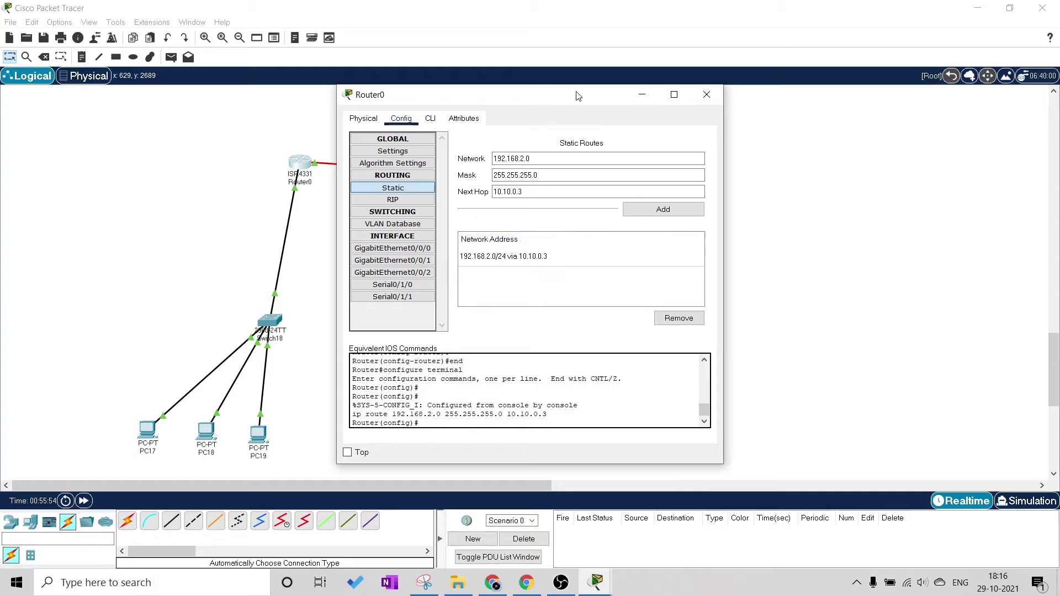
pyautogui.click(707, 106)
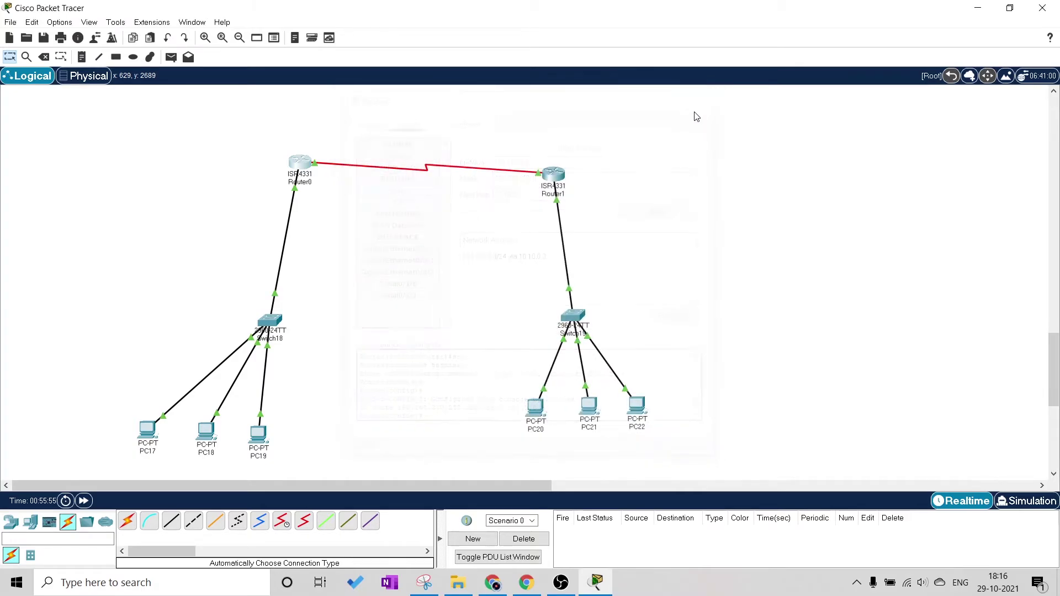
# Enter network 192.168.1.0 with mask 255.255.255.0 for a static route on Router1.
pyautogui.click(552, 175)
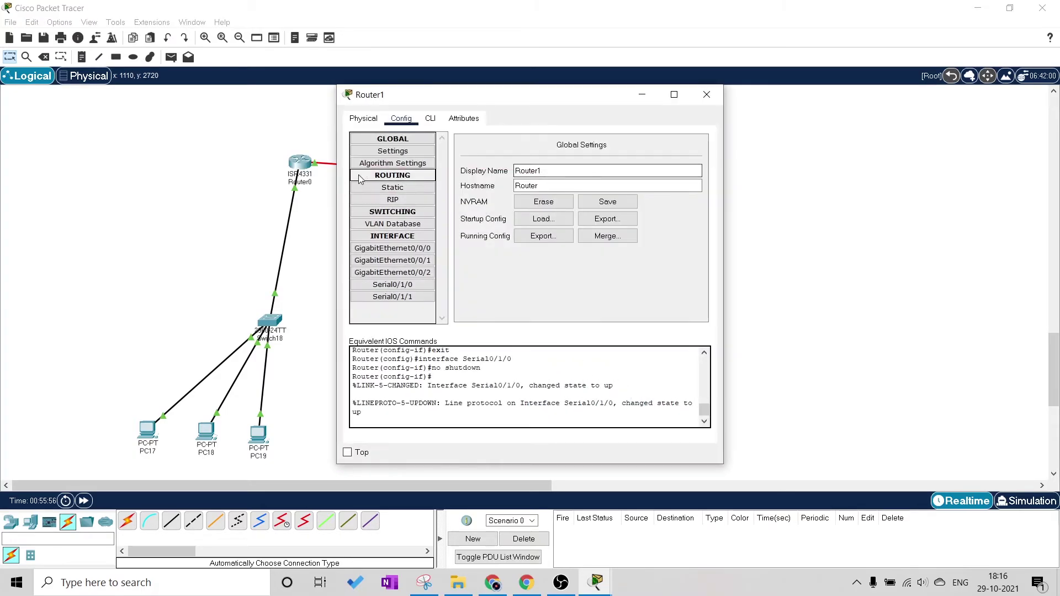
pyautogui.click(364, 122)
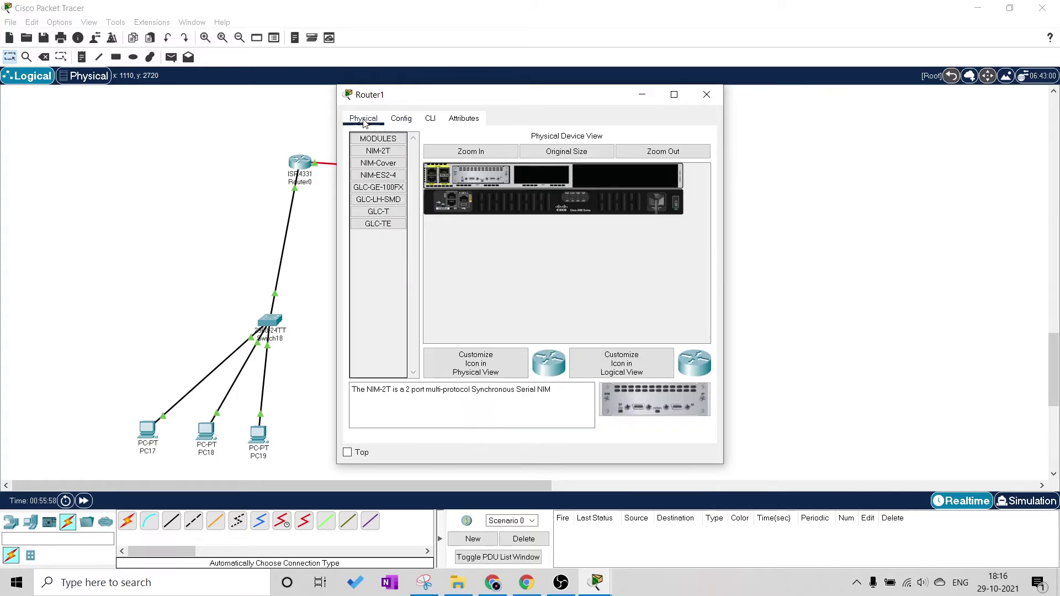
pyautogui.click(405, 120)
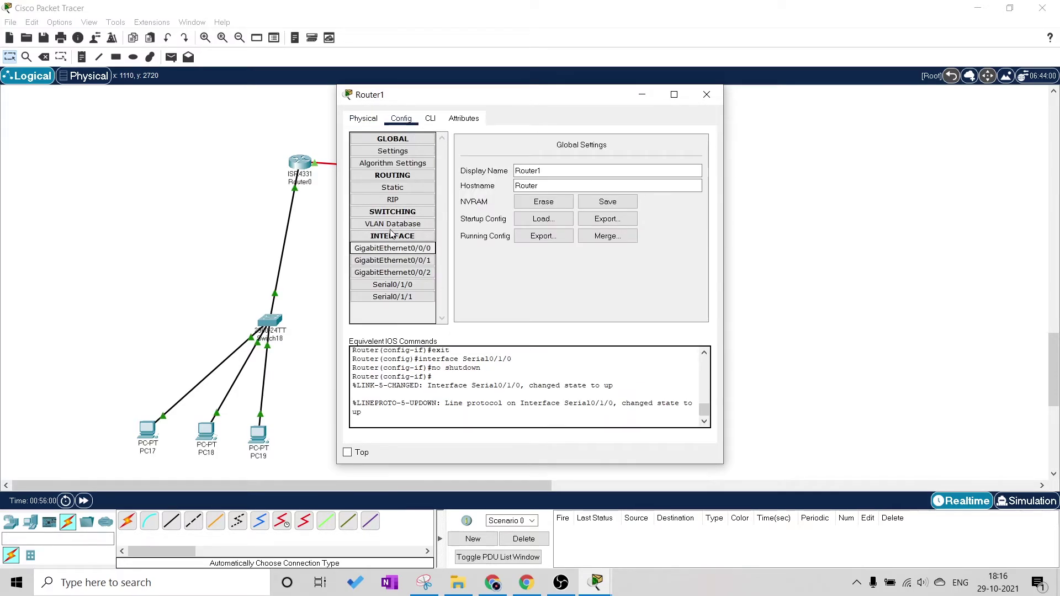
pyautogui.click(393, 188)
pyautogui.click(525, 159)
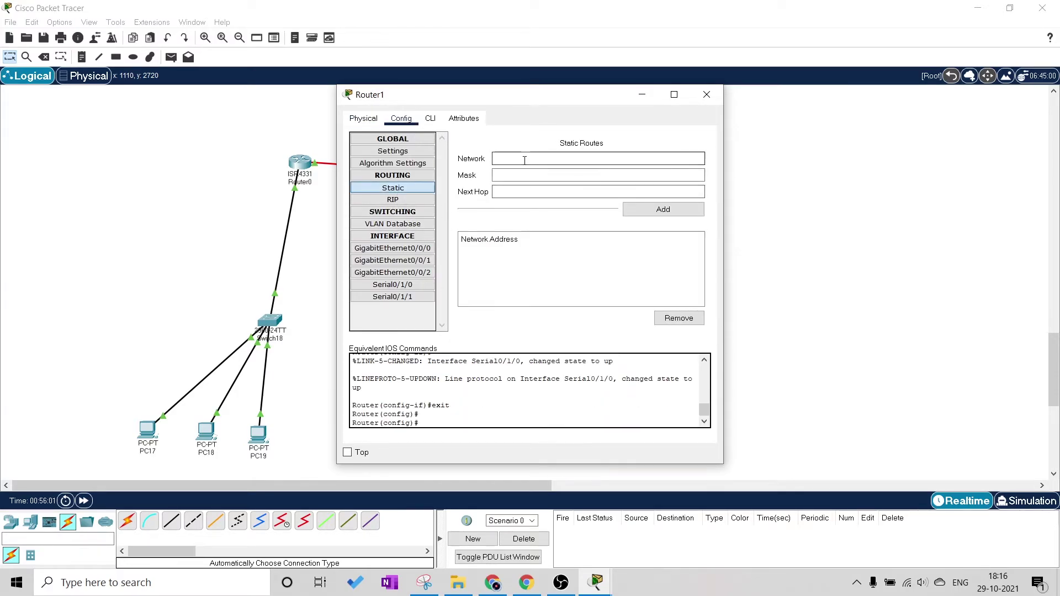
pyautogui.write('192.168.2')
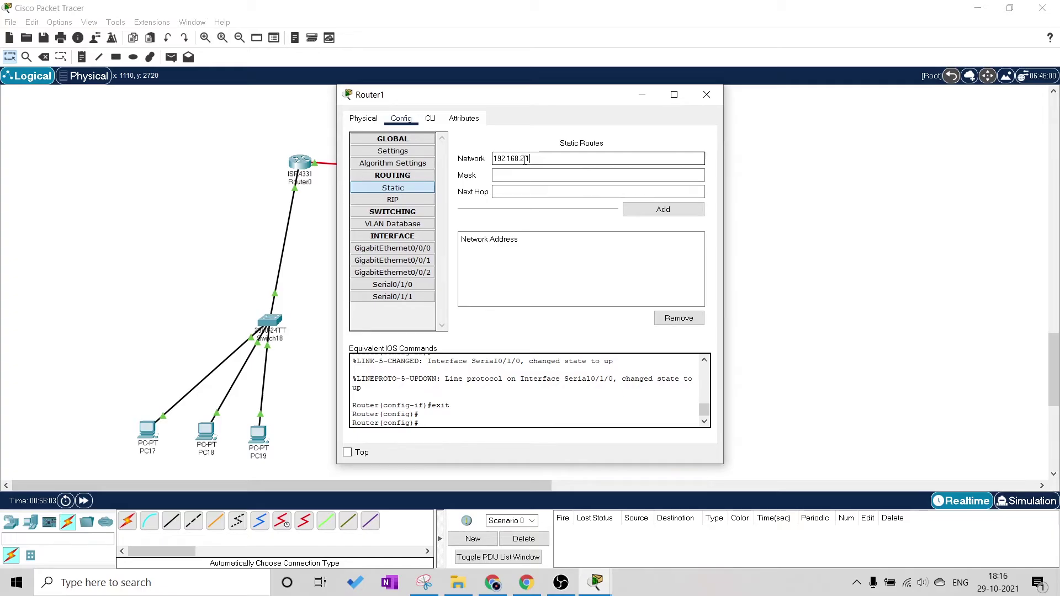
pyautogui.press('BackSpace')
pyautogui.write('1.0')
pyautogui.click(520, 176)
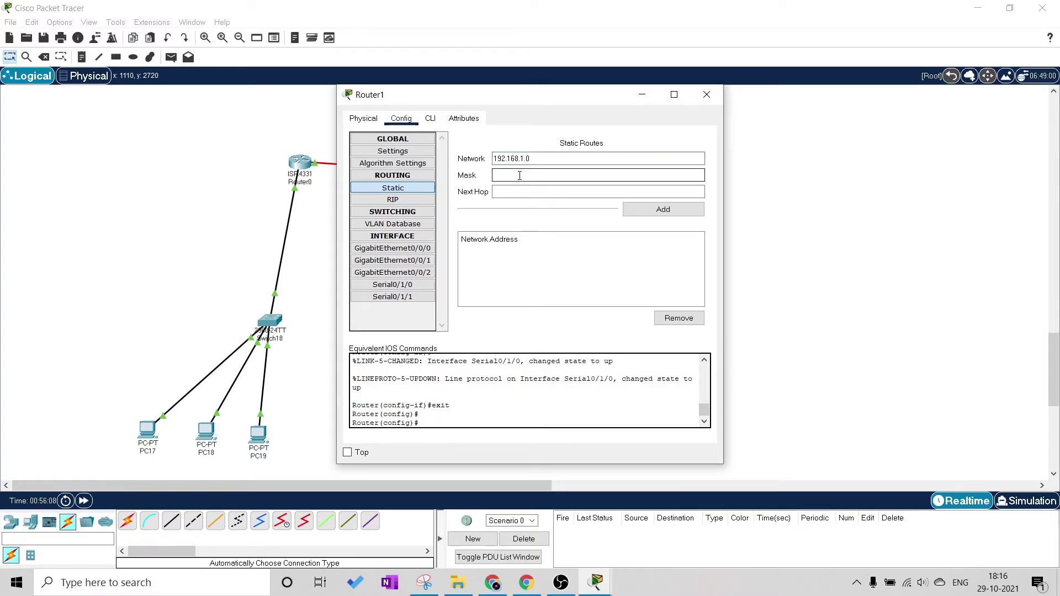
pyautogui.write('255.255.255.0')
# Set the static route's next hop to 10.10.0.2, add the route to Router1 and close its configuration.
pyautogui.click(519, 194)
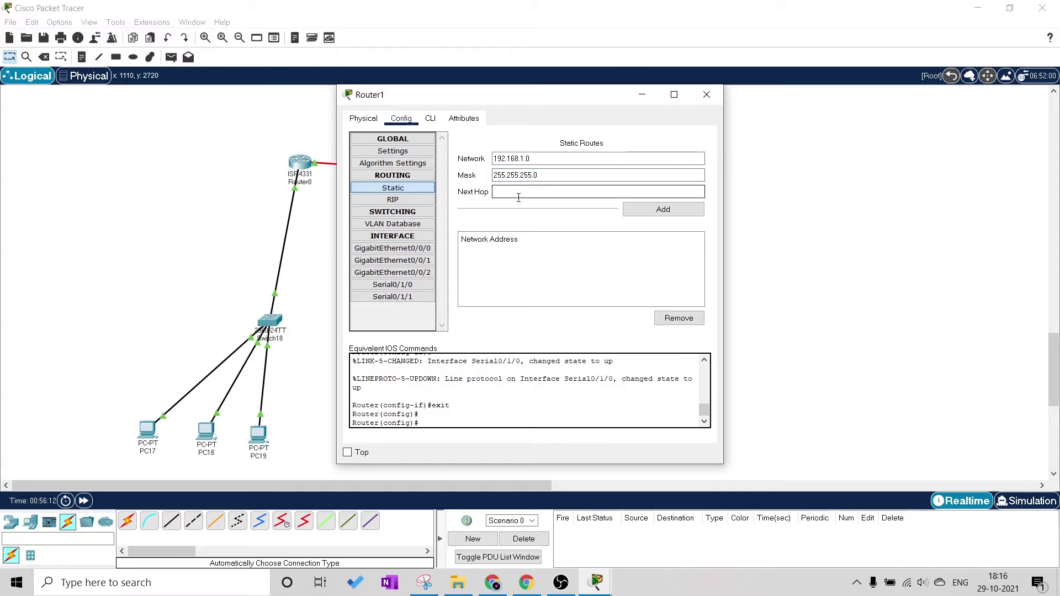
pyautogui.write('10.10.0')
pyautogui.write('.')
pyautogui.write('1')
pyautogui.click(634, 209)
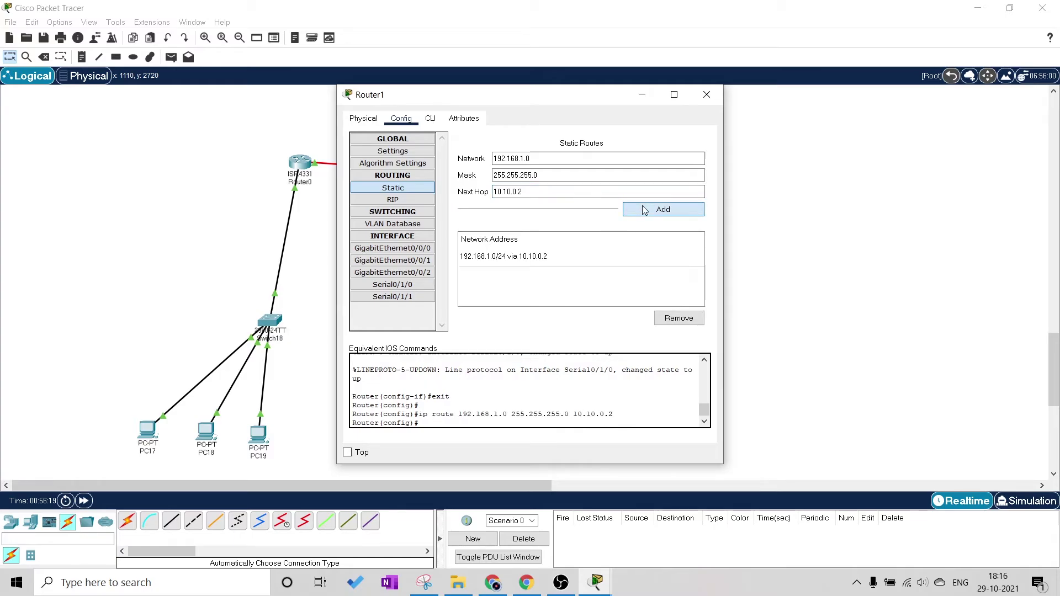
pyautogui.click(708, 95)
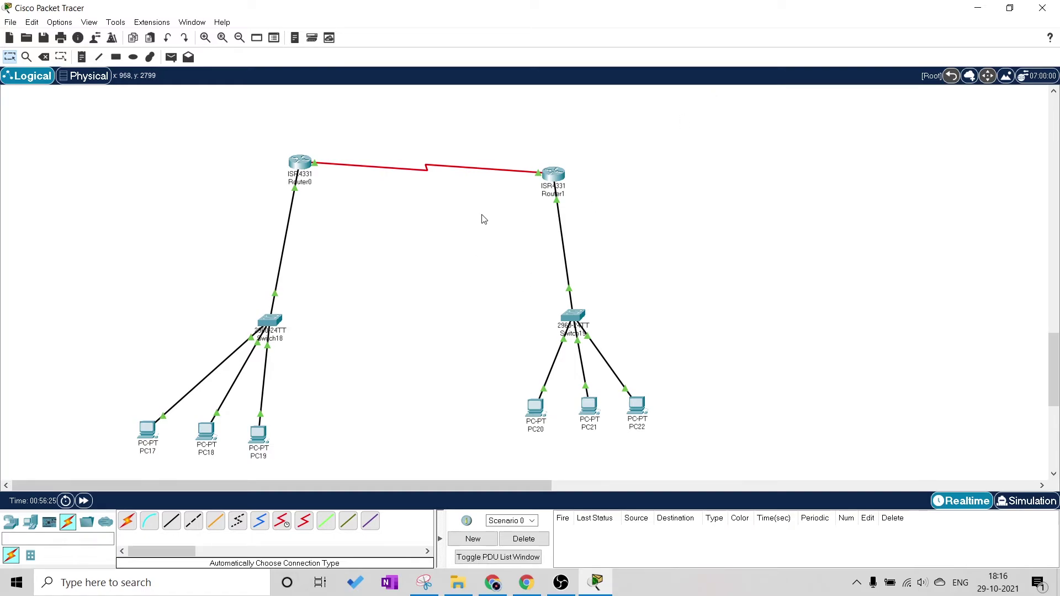
# Test connectivity between the two networks with simple PDUs from PC17 to PC20 and from PC19 to PC20.
pyautogui.click(171, 57)
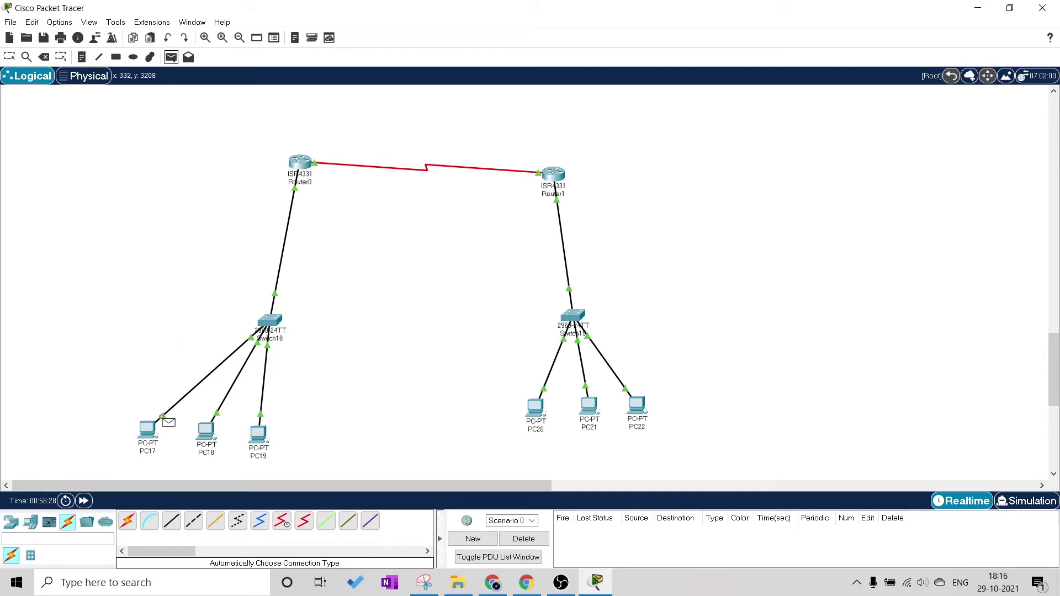
pyautogui.click(147, 431)
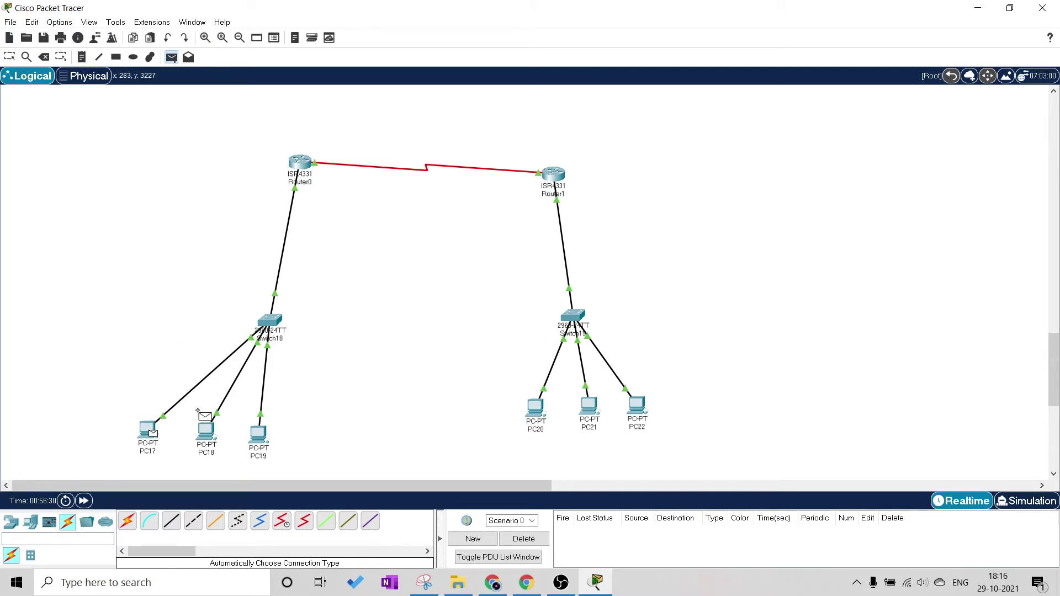
pyautogui.click(531, 410)
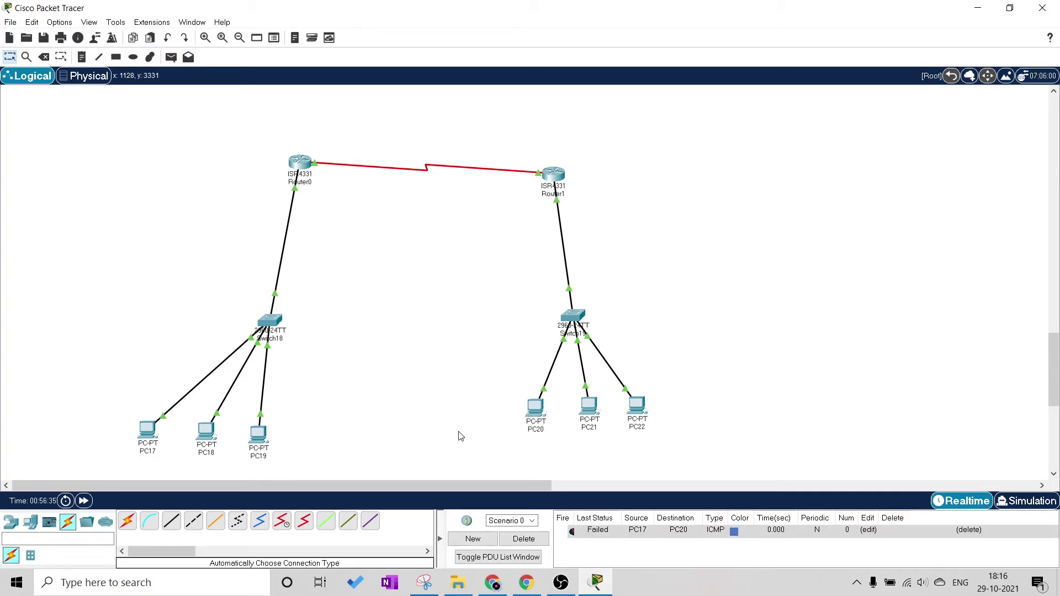
pyautogui.click(172, 57)
pyautogui.click(260, 435)
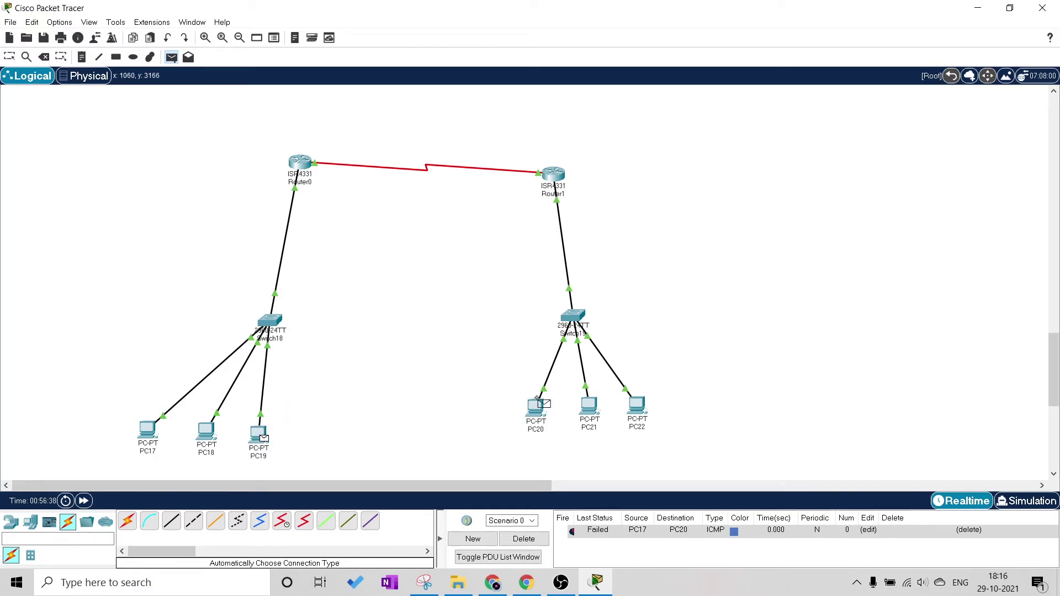
pyautogui.click(534, 410)
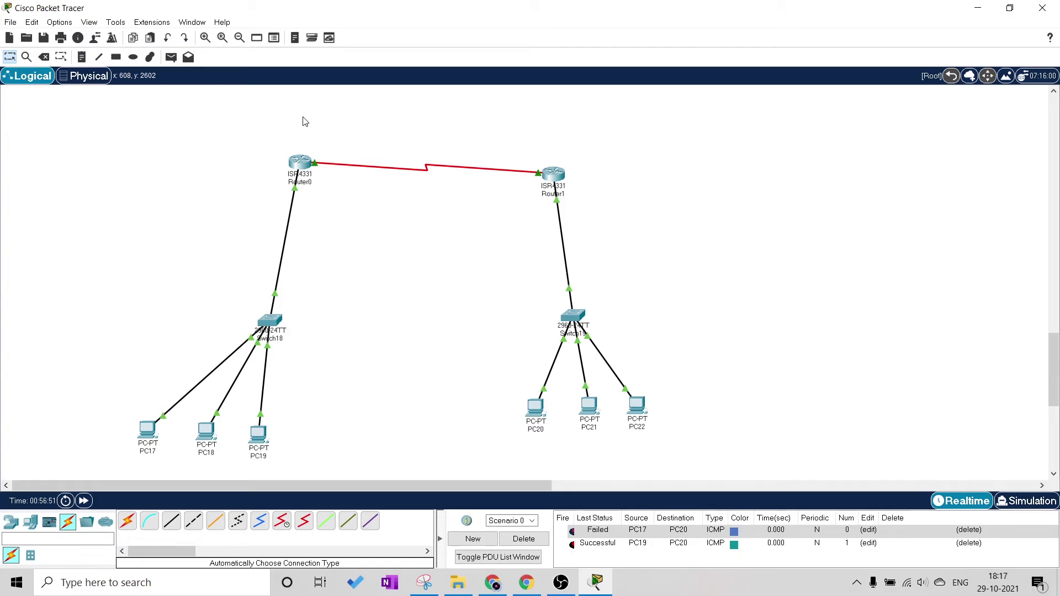
# Remove the static route to 192.168.2.0 from Router0 and close its configuration.
pyautogui.click(302, 163)
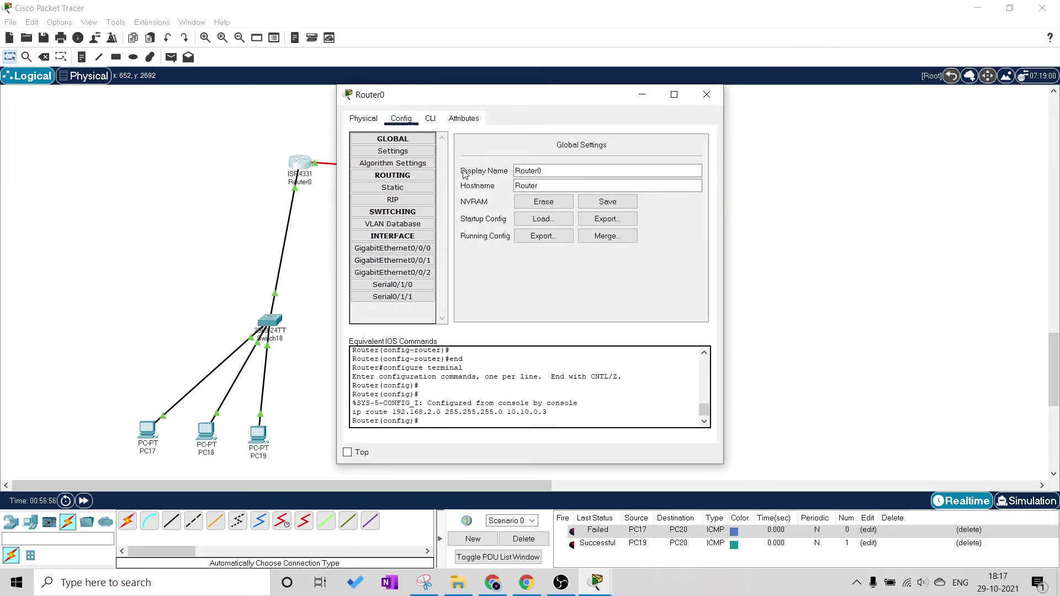
pyautogui.click(390, 191)
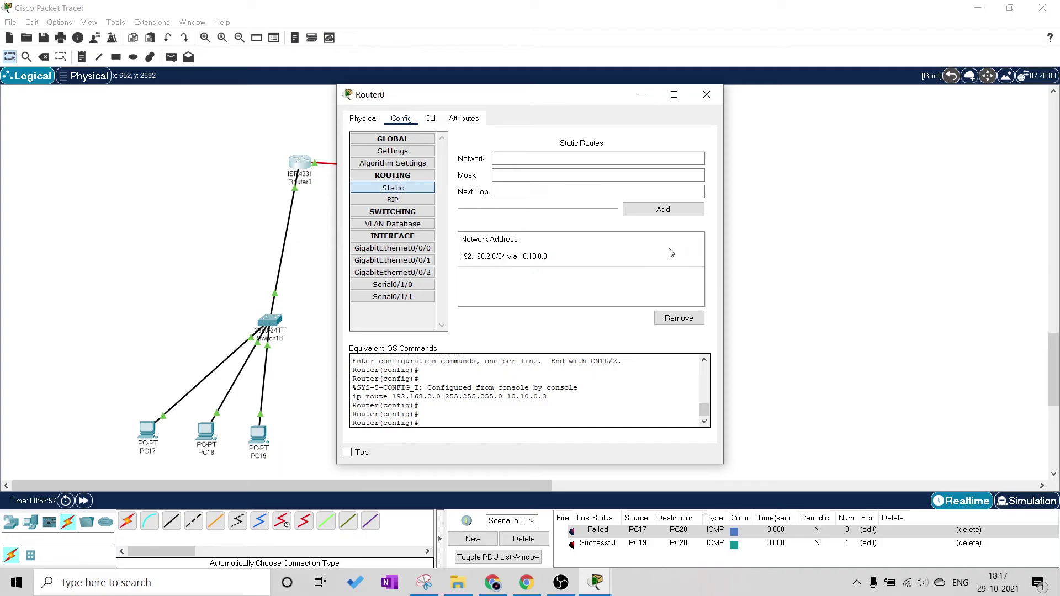
pyautogui.click(573, 257)
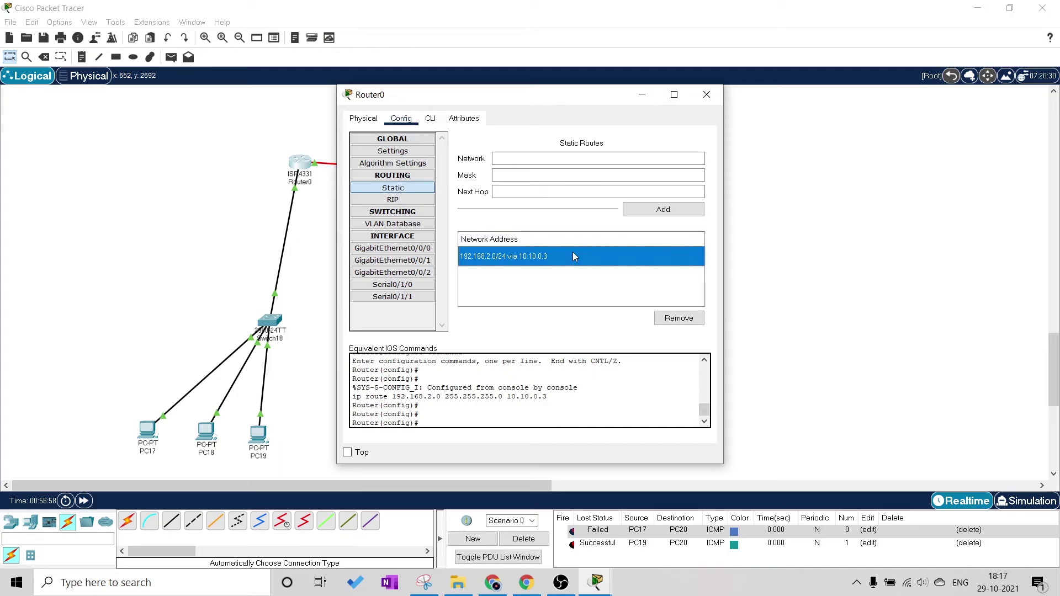
pyautogui.click(680, 319)
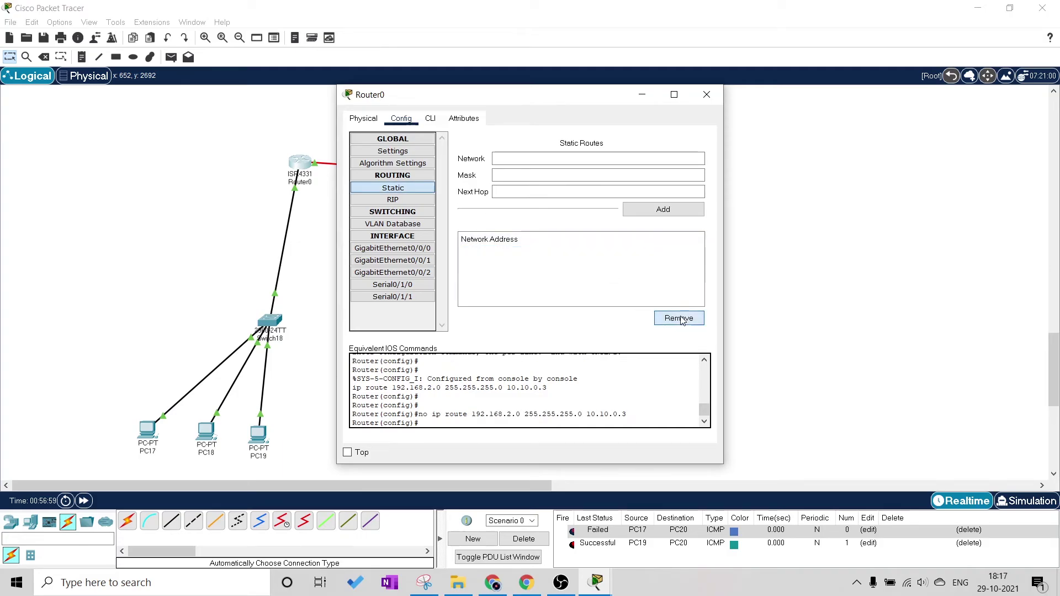
pyautogui.click(707, 94)
# Remove the static route to 192.168.1.0 from Router1 and close its configuration.
pyautogui.click(552, 175)
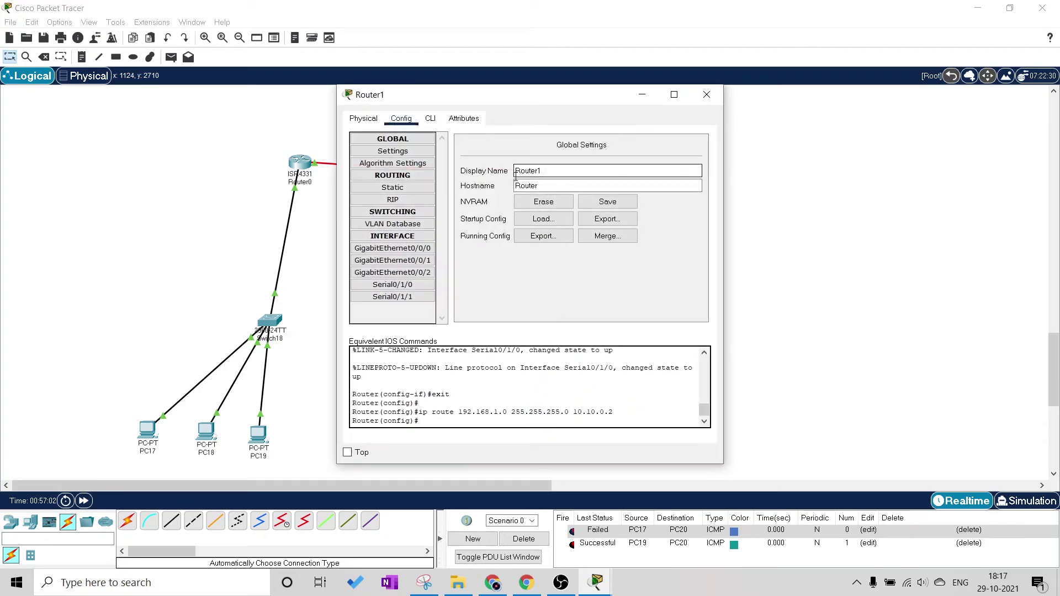
pyautogui.click(385, 204)
pyautogui.click(396, 189)
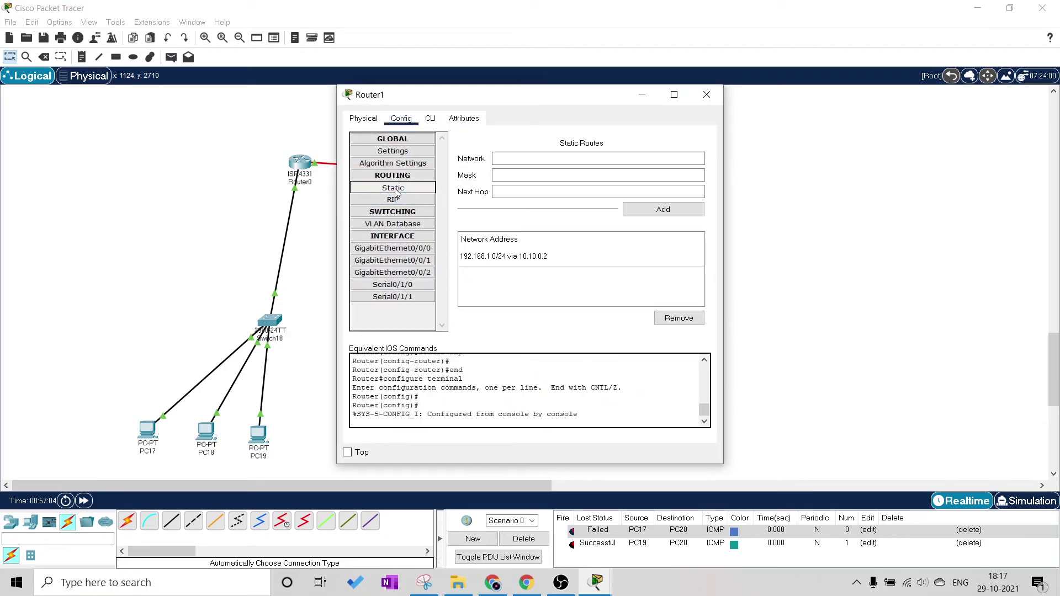
pyautogui.click(526, 257)
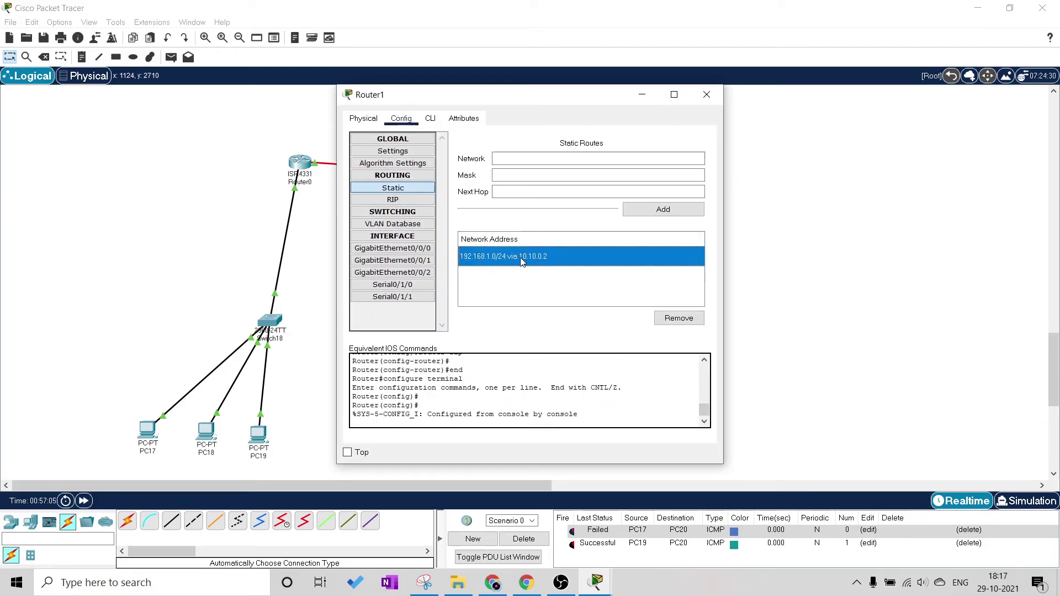
pyautogui.click(679, 318)
pyautogui.click(701, 99)
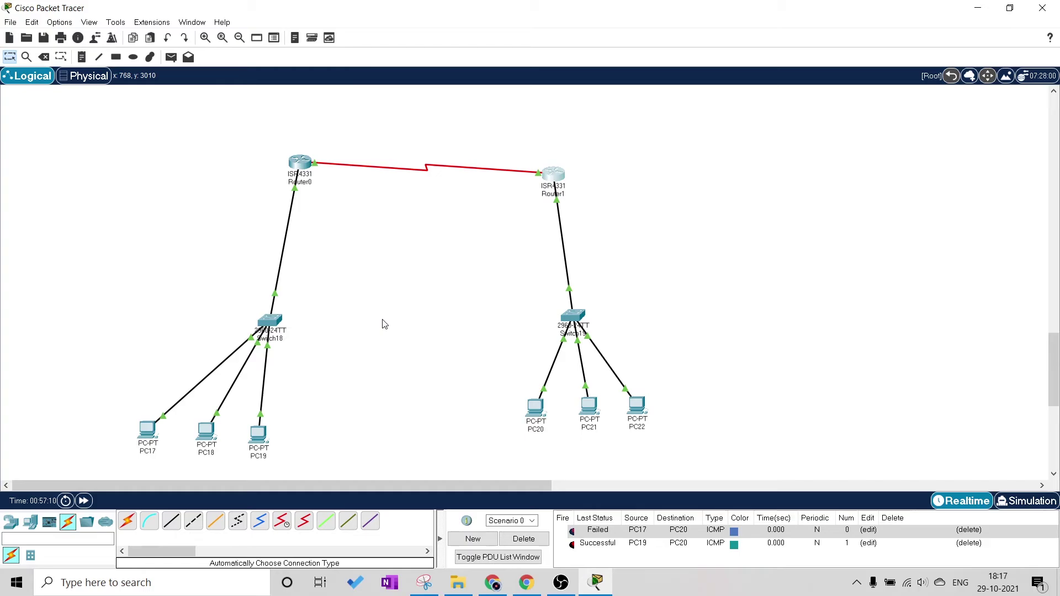
# Add networks 192.168.1.0, 10.0.0.0 and 192.168.2.0 to Router0's RIP routing.
pyautogui.click(303, 165)
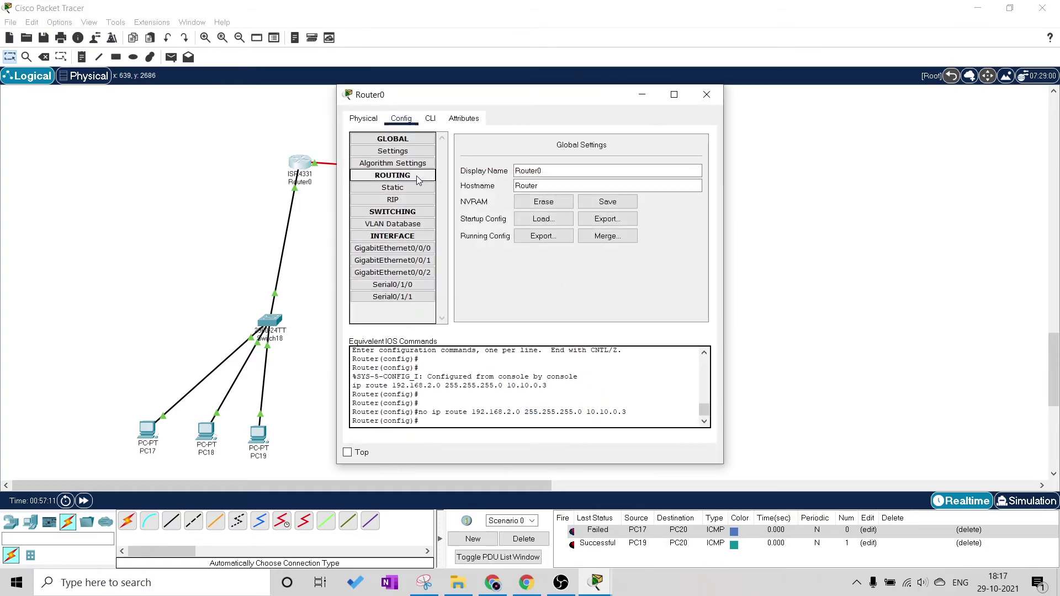
pyautogui.click(407, 197)
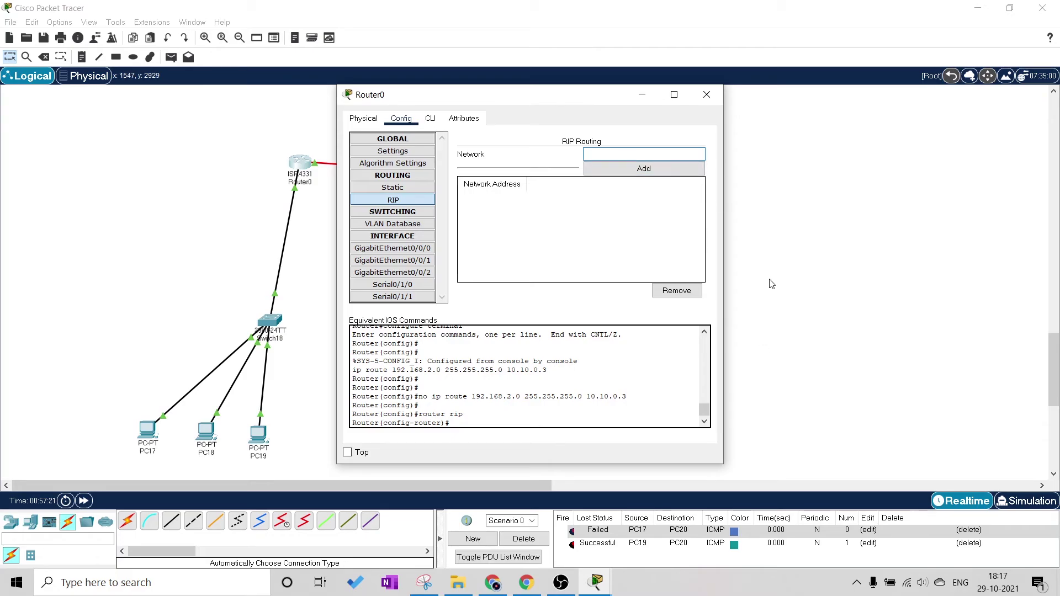
pyautogui.write('192.168.1.0')
pyautogui.click(668, 167)
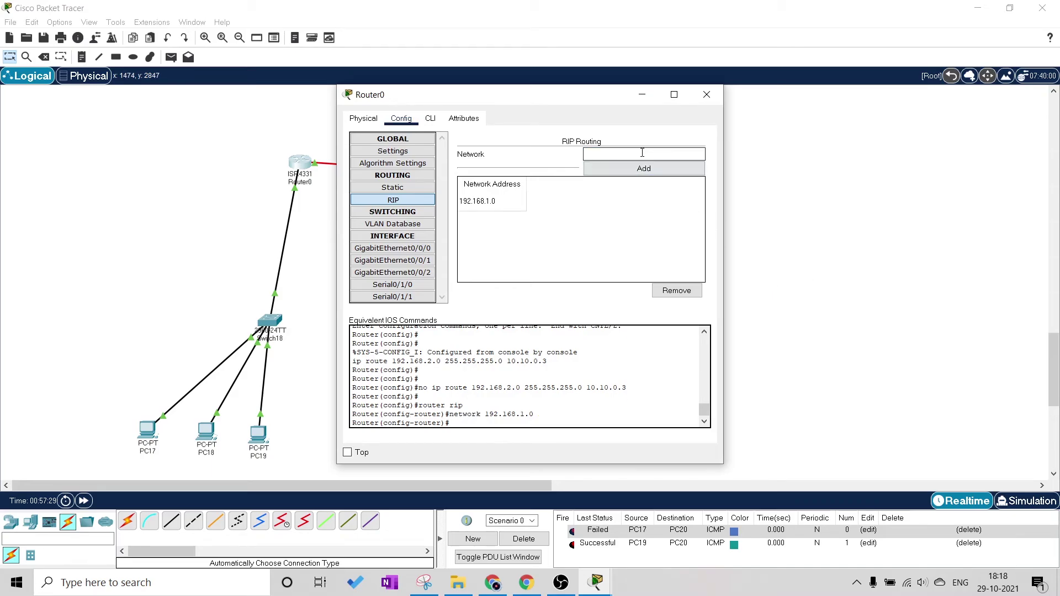
pyautogui.click(643, 154)
pyautogui.write('1010')
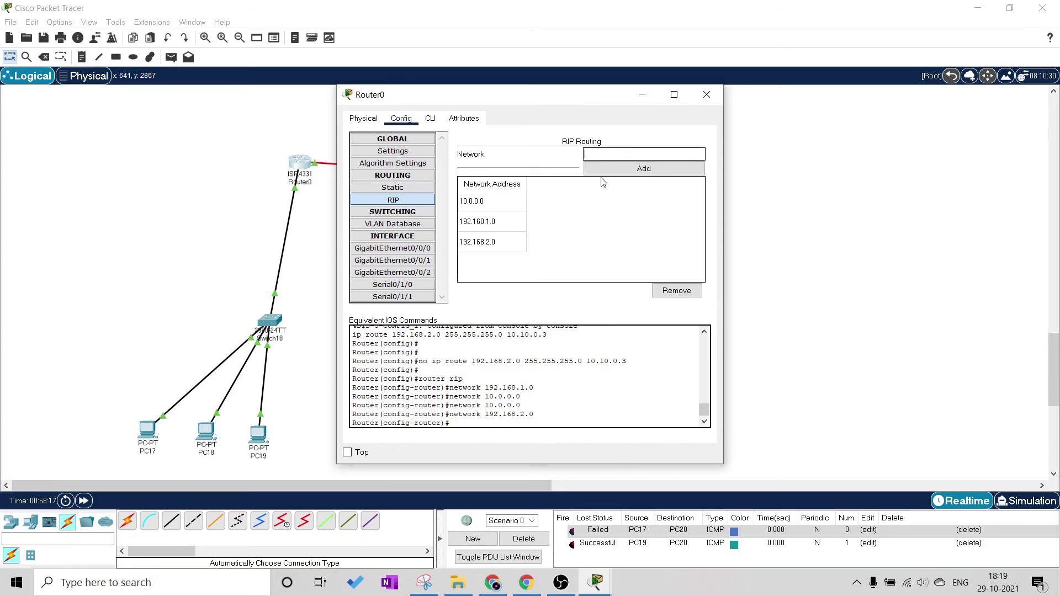
pyautogui.click(490, 203)
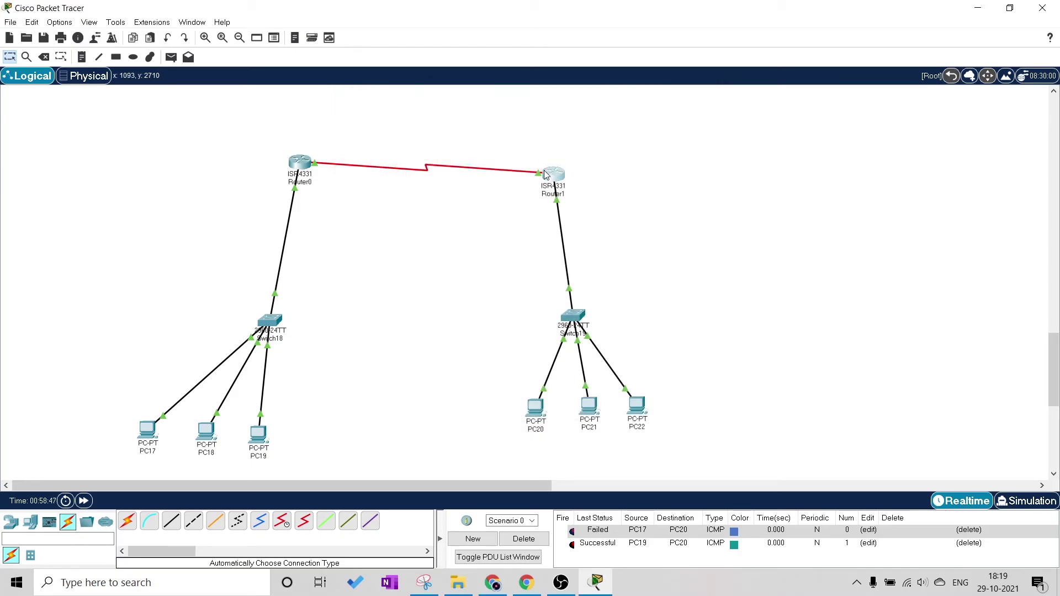
# Add networks 192.168.1.0 and 192.168.2.0 to Router1's RIP routing.
pyautogui.click(546, 174)
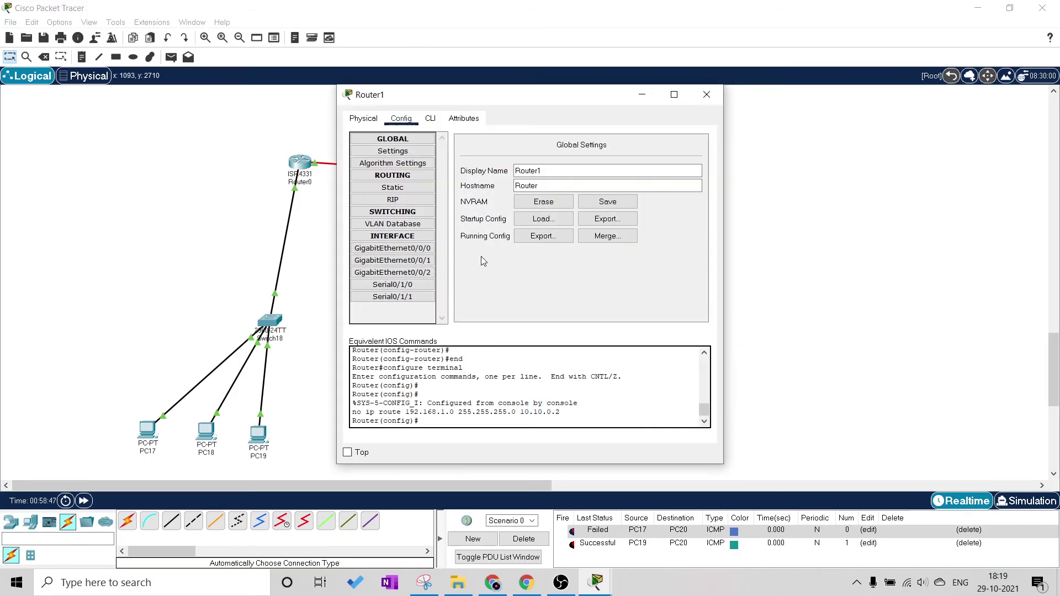
pyautogui.click(400, 201)
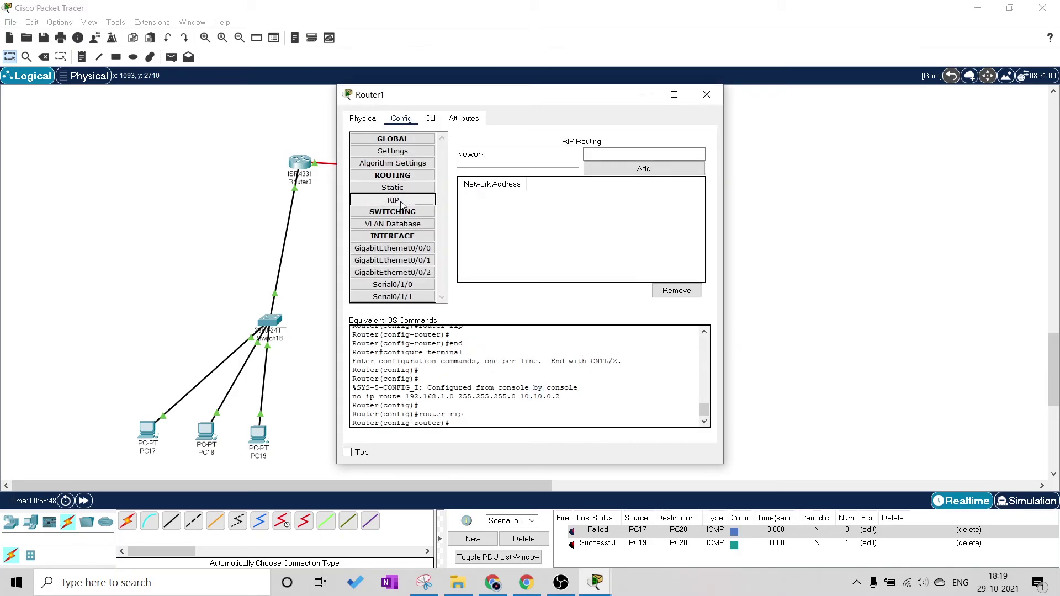
pyautogui.click(598, 155)
pyautogui.write('192')
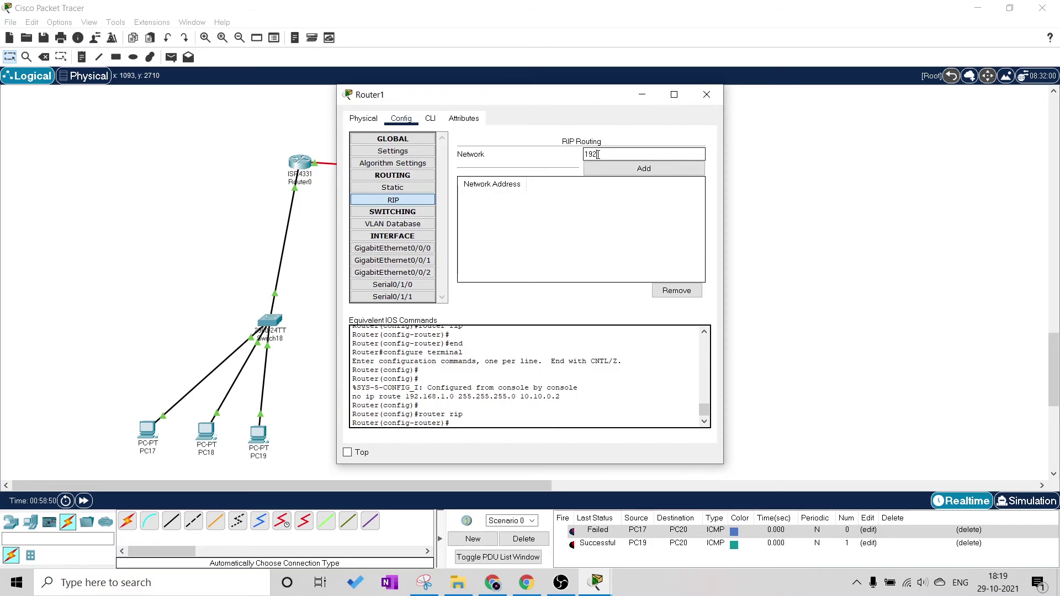
pyautogui.write('.168.1.0.')
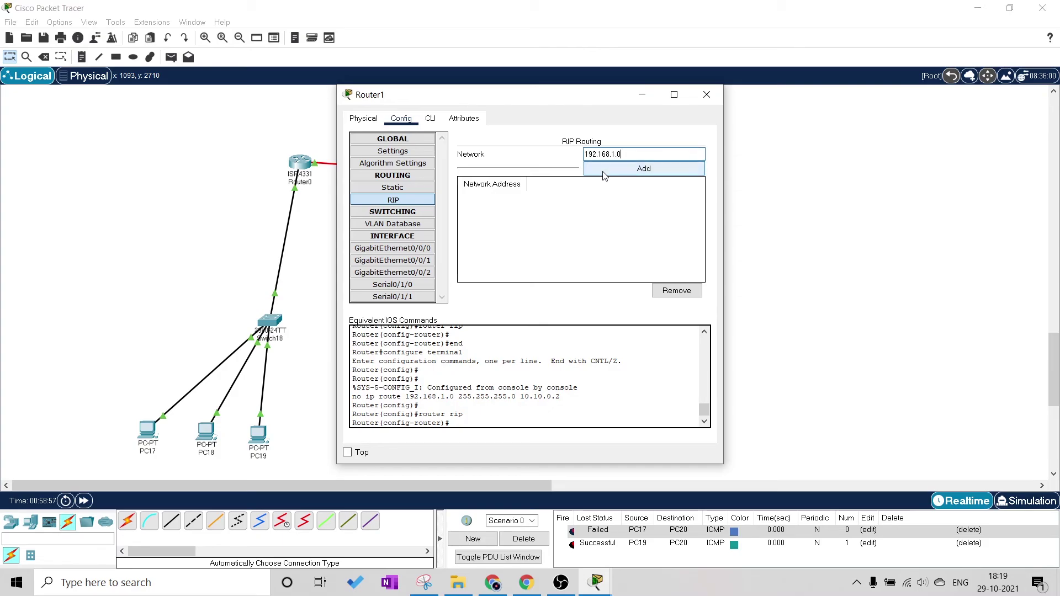
pyautogui.click(602, 172)
pyautogui.click(608, 154)
pyautogui.write('1')
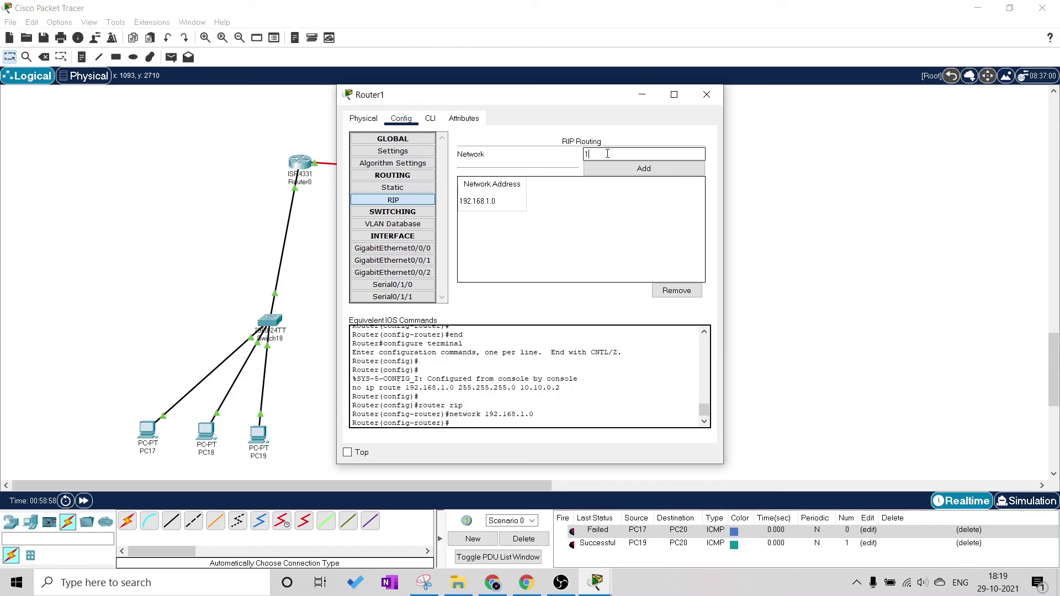
pyautogui.write('92.168.2.0')
pyautogui.click(634, 168)
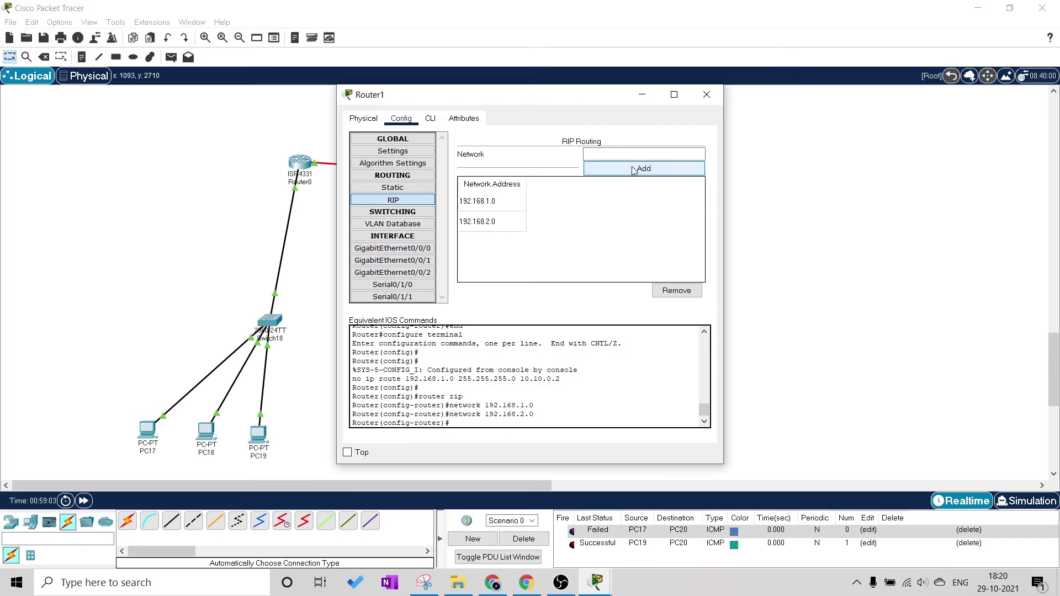
# Add the serial link network 10.0.0.0 to Router1's RIP routing and close the router's configuration.
pyautogui.click(608, 155)
pyautogui.write('1')
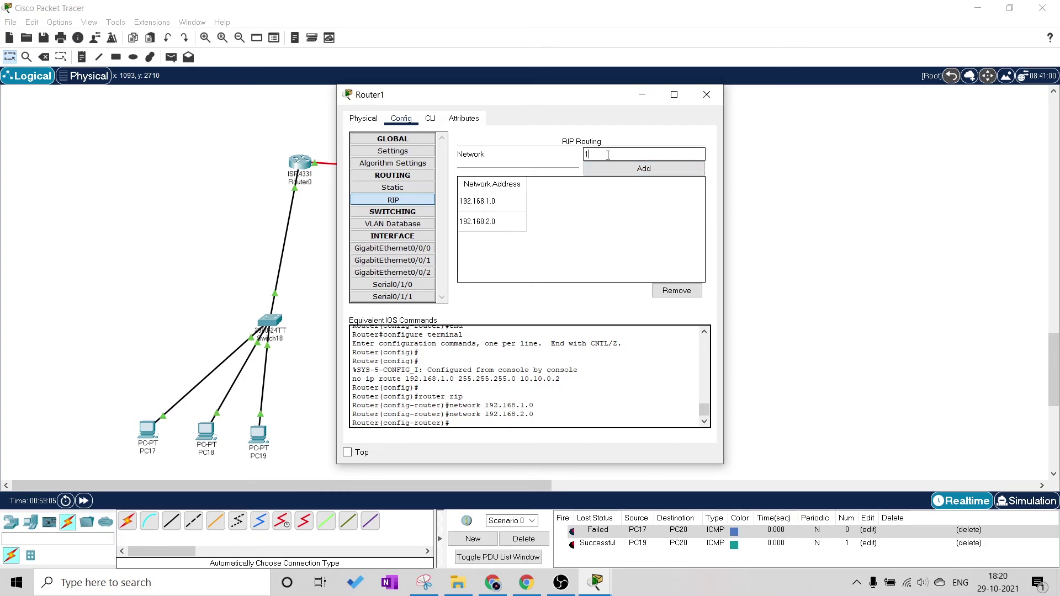
pyautogui.write('0.10.0.2')
pyautogui.click(620, 164)
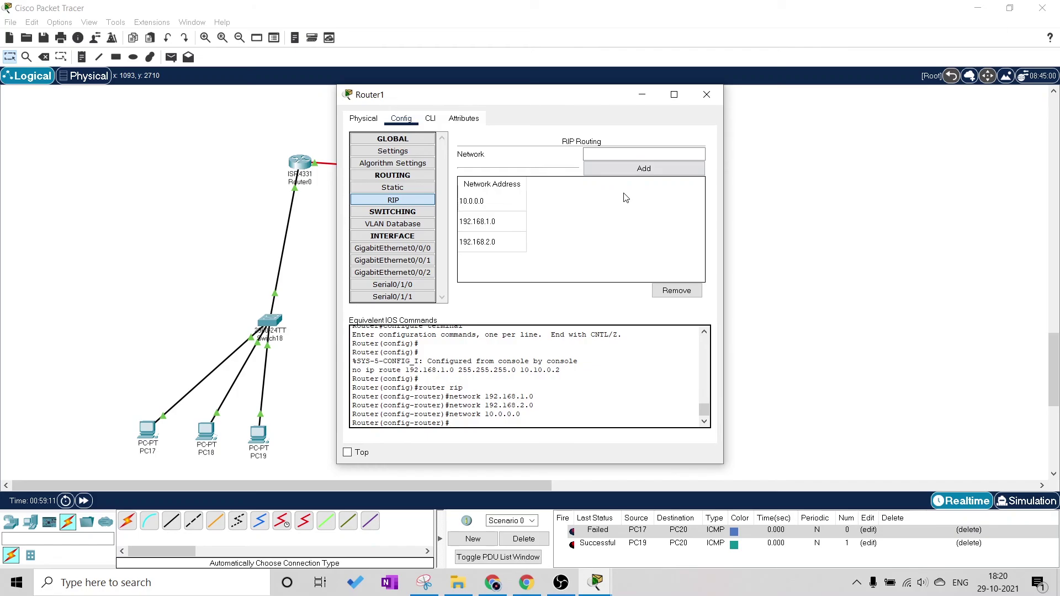
pyautogui.click(707, 95)
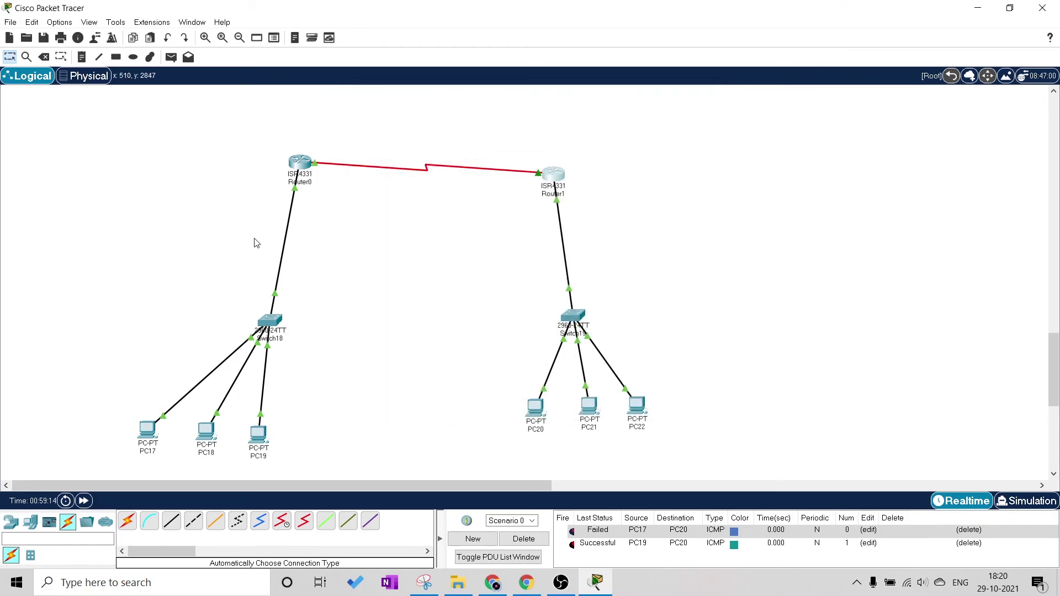
# Test the RIP routing by sending a simple PDU from PC19 to PC22 twice, and check the status of the latest one.
pyautogui.click(170, 58)
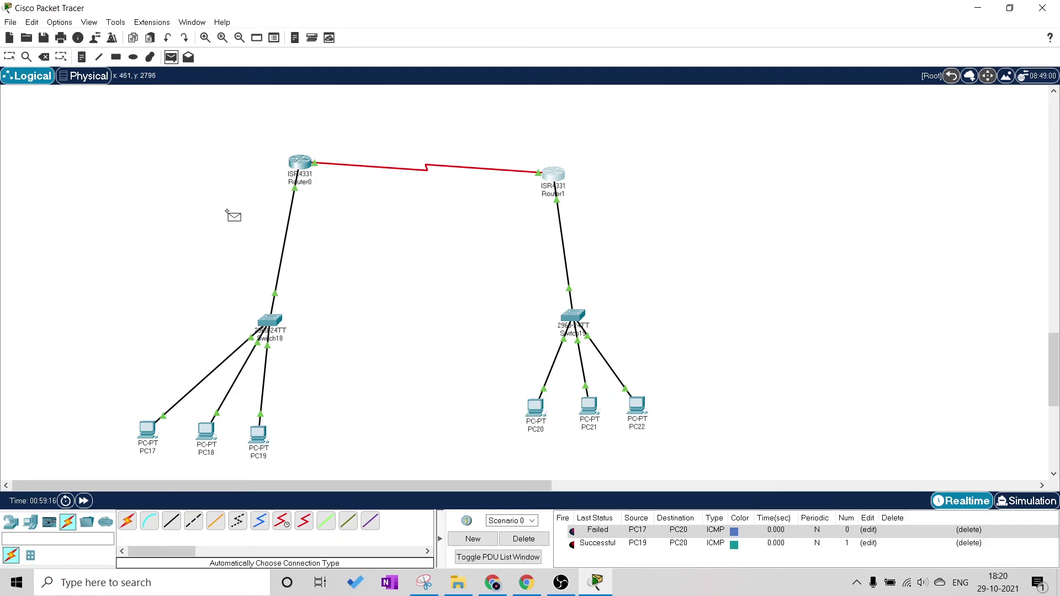
pyautogui.click(255, 432)
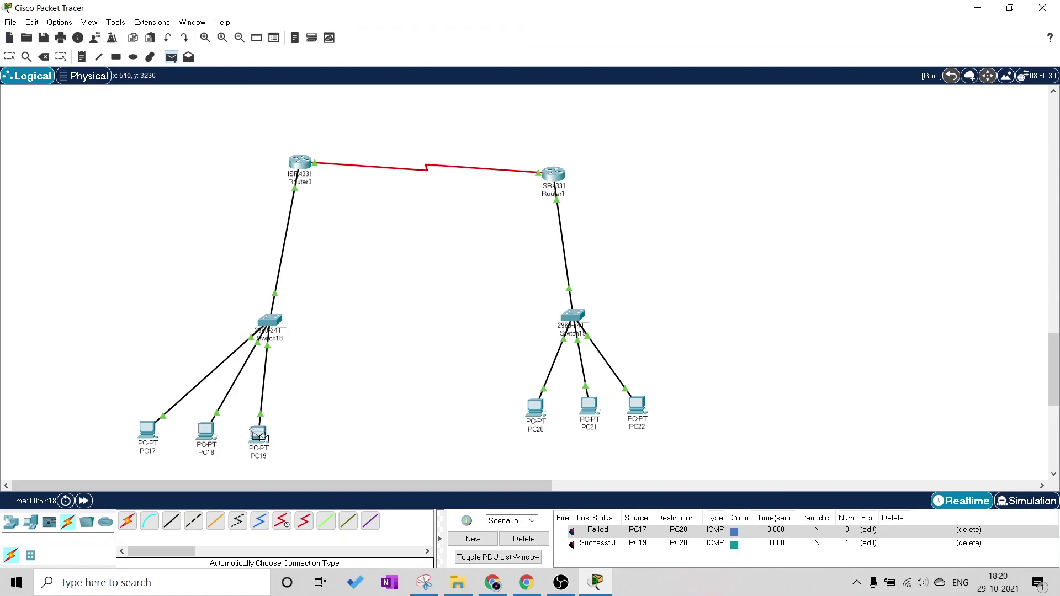
pyautogui.click(639, 403)
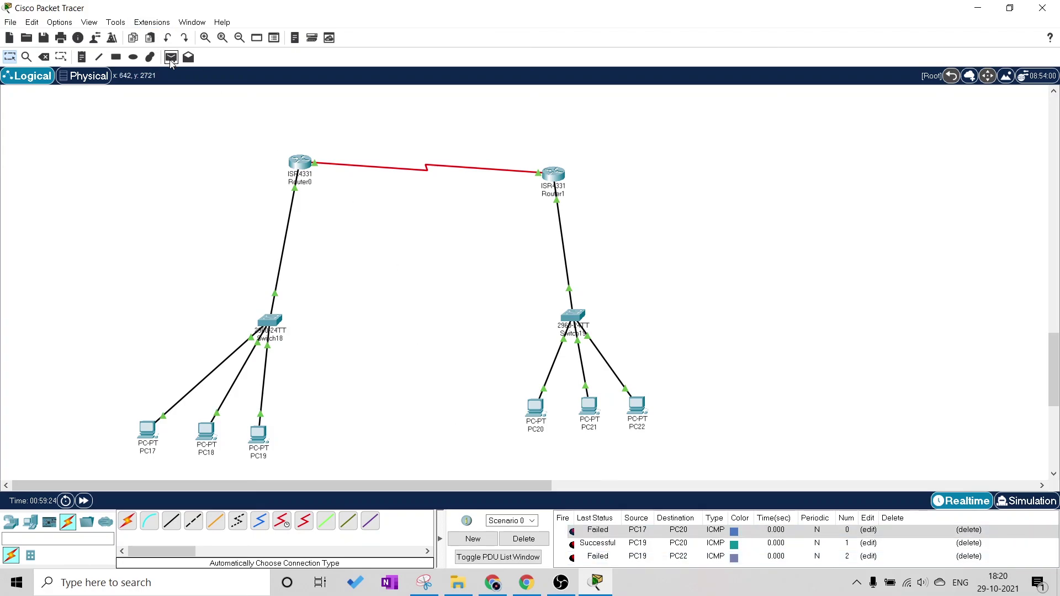
pyautogui.click(171, 57)
pyautogui.click(258, 433)
pyautogui.click(638, 409)
pyautogui.scroll(-1, 635, 544)
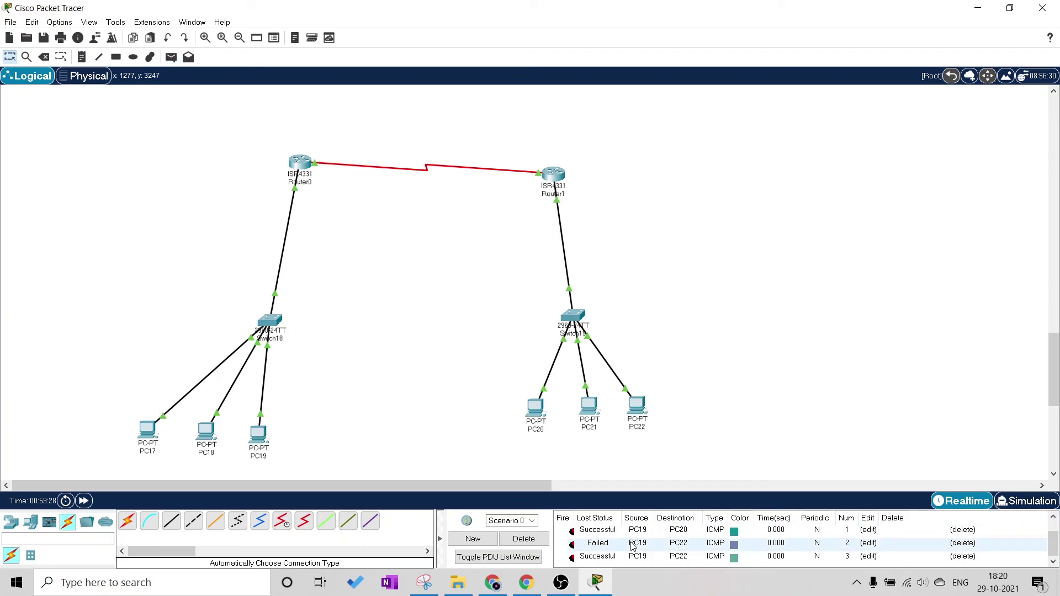
pyautogui.click(605, 558)
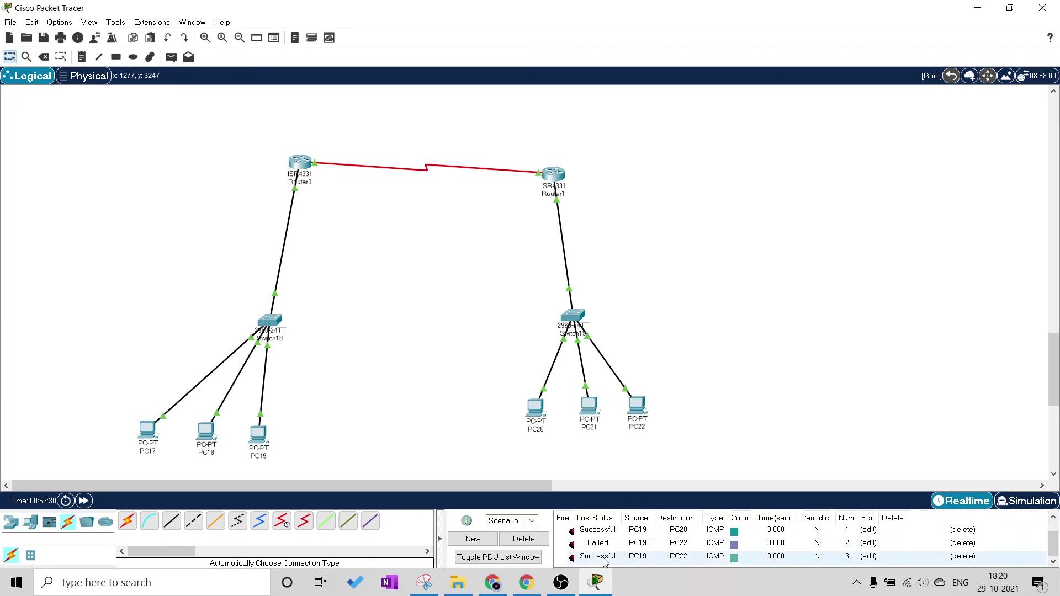
pyautogui.click(754, 548)
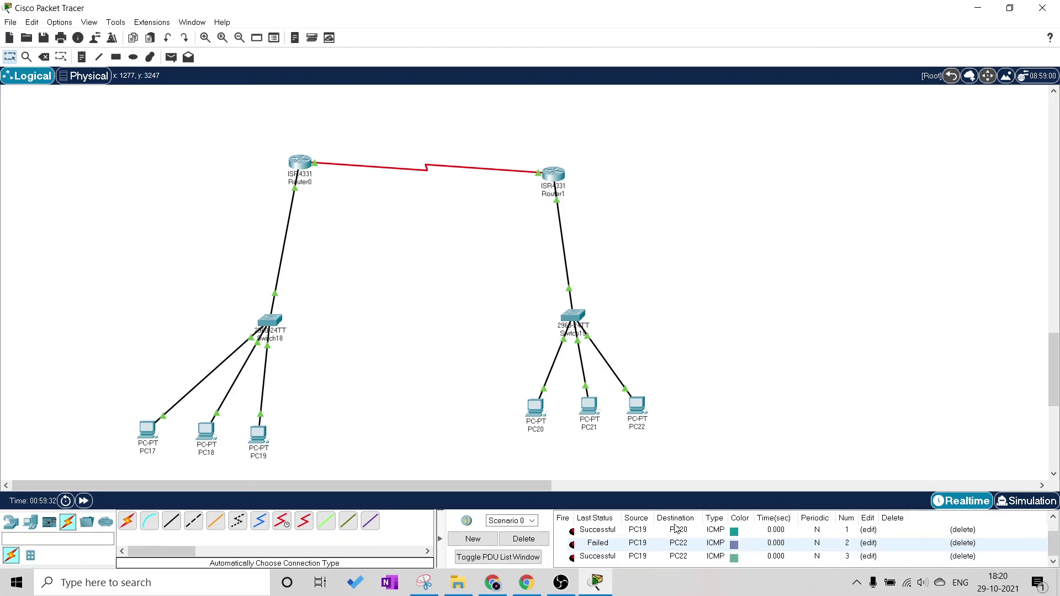